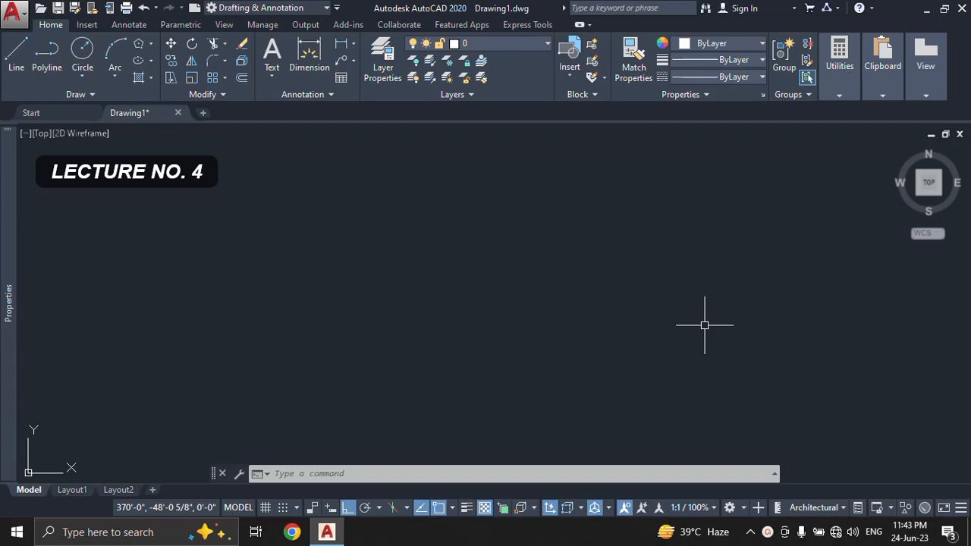
left_click(92, 95)
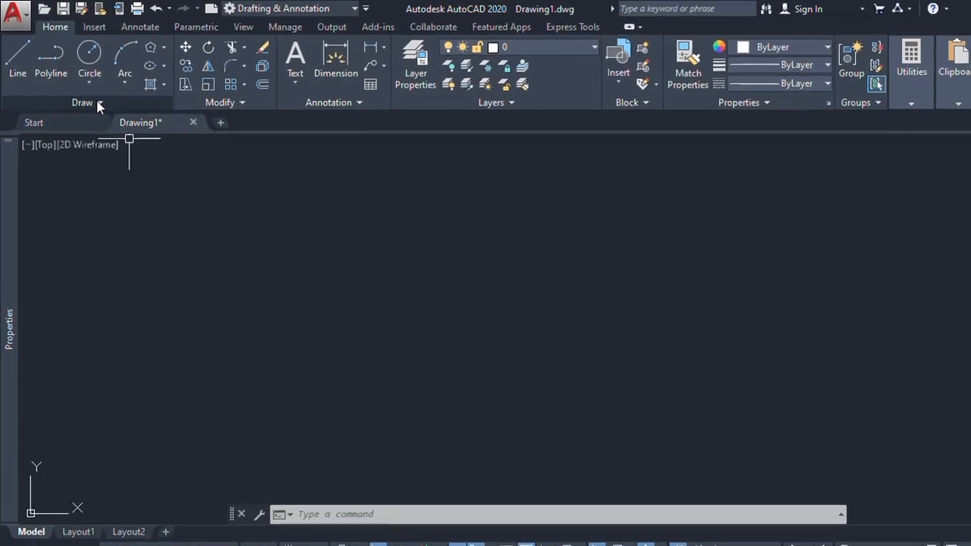
left_click(98, 104)
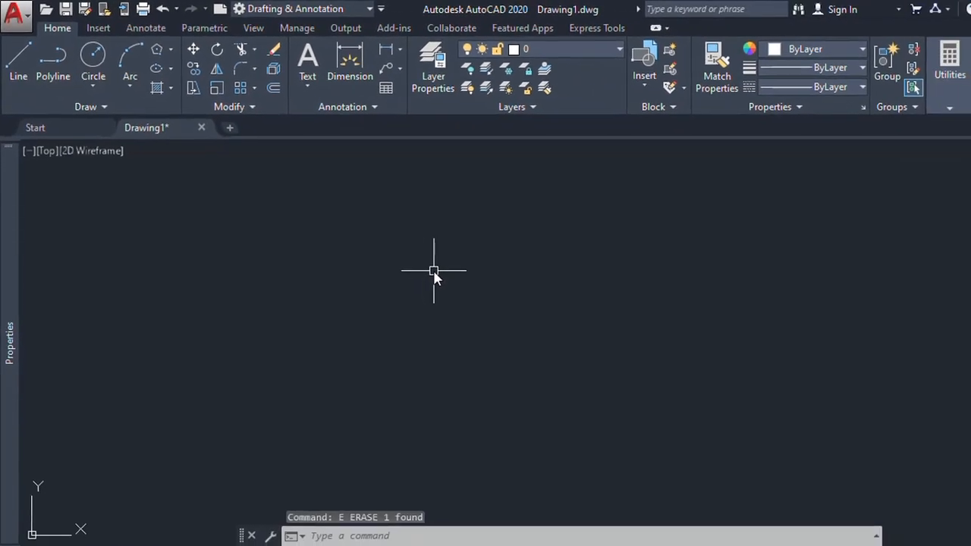
Step: Draw an open wavy spline through five fit points, alternating low and high to form two crests with a trough between them
type("spl")
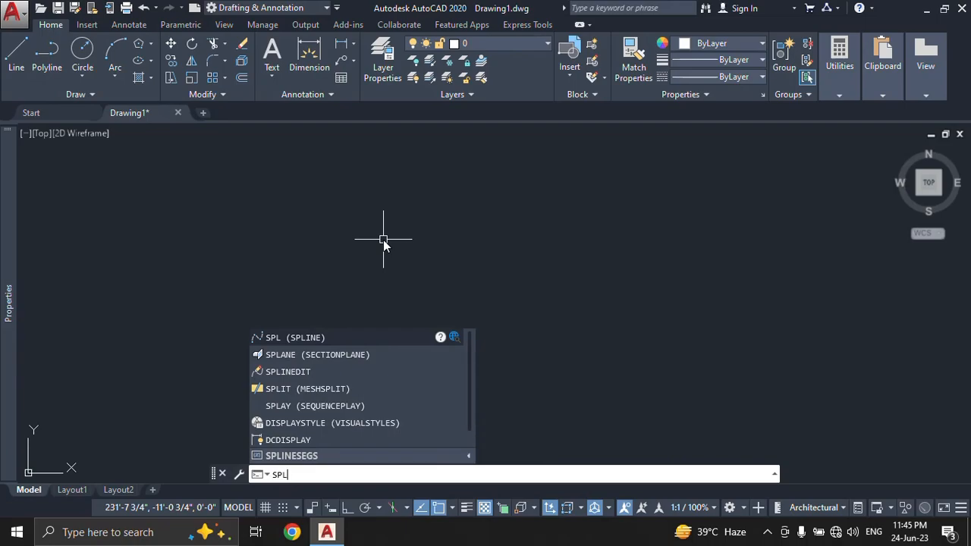
key("Return")
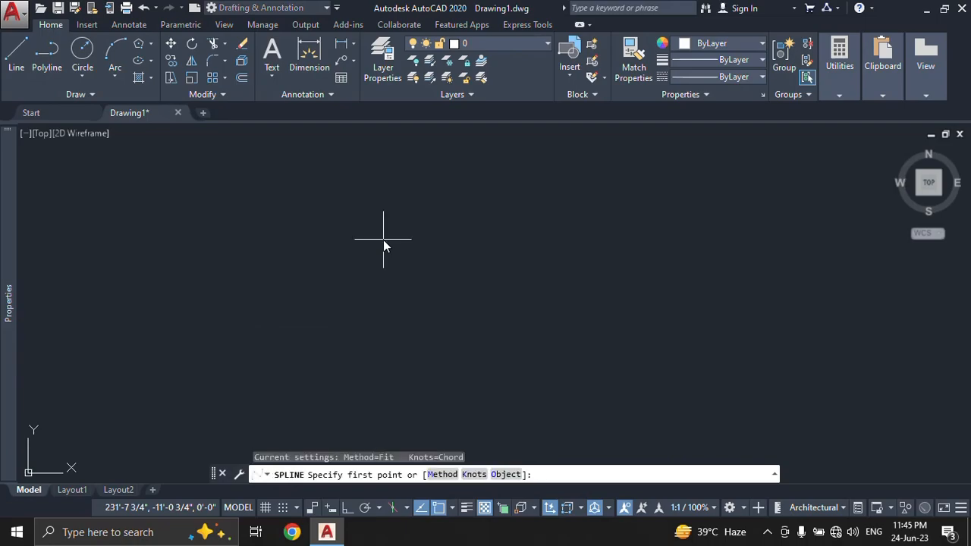
left_click(259, 282)
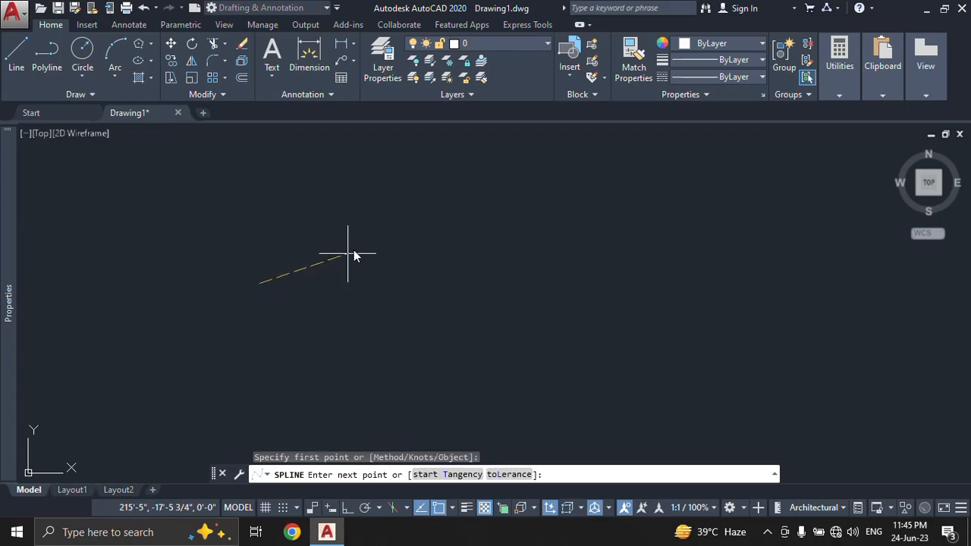
left_click(403, 215)
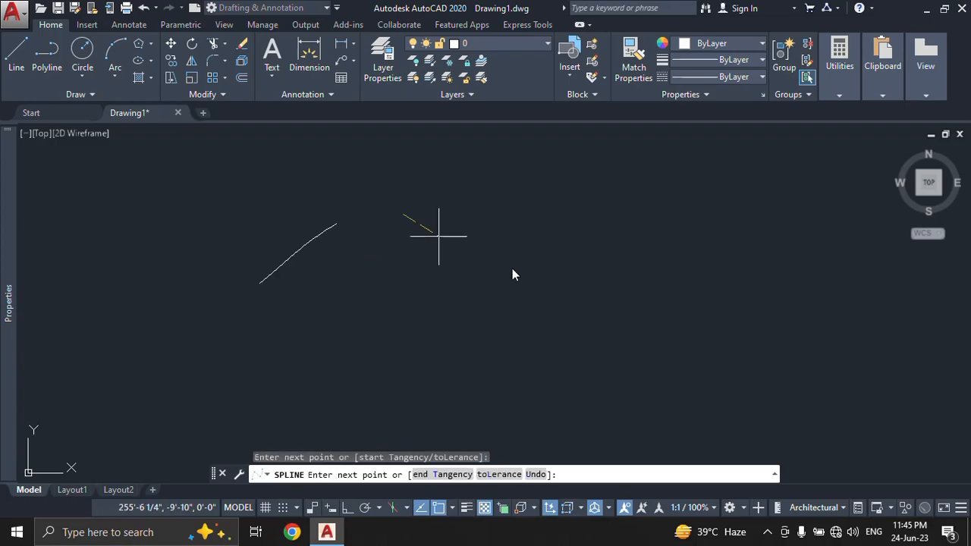
left_click(572, 287)
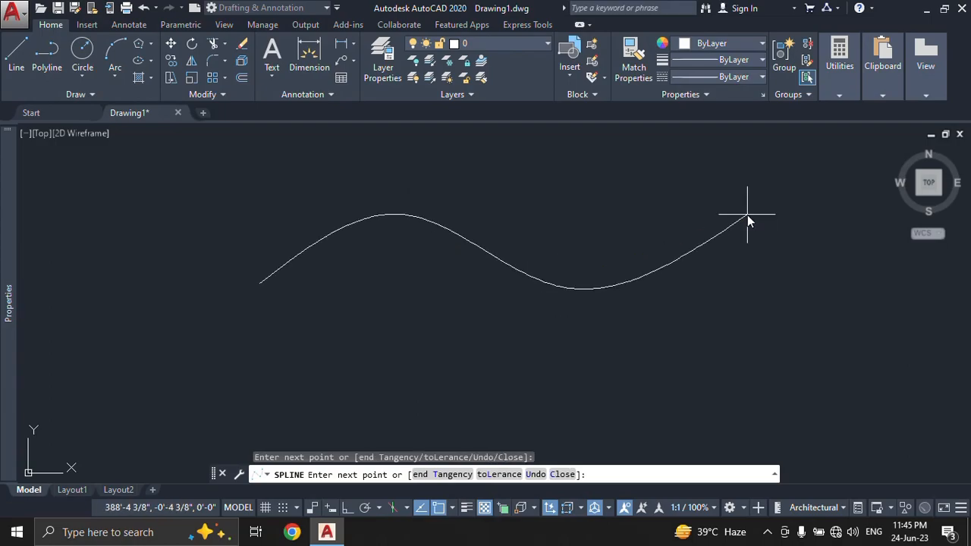
left_click(747, 215)
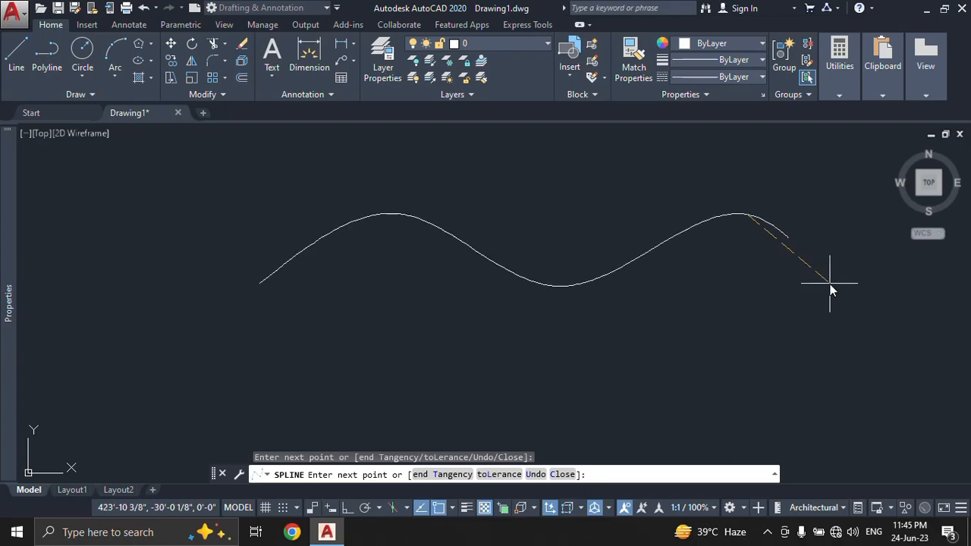
left_click(829, 284)
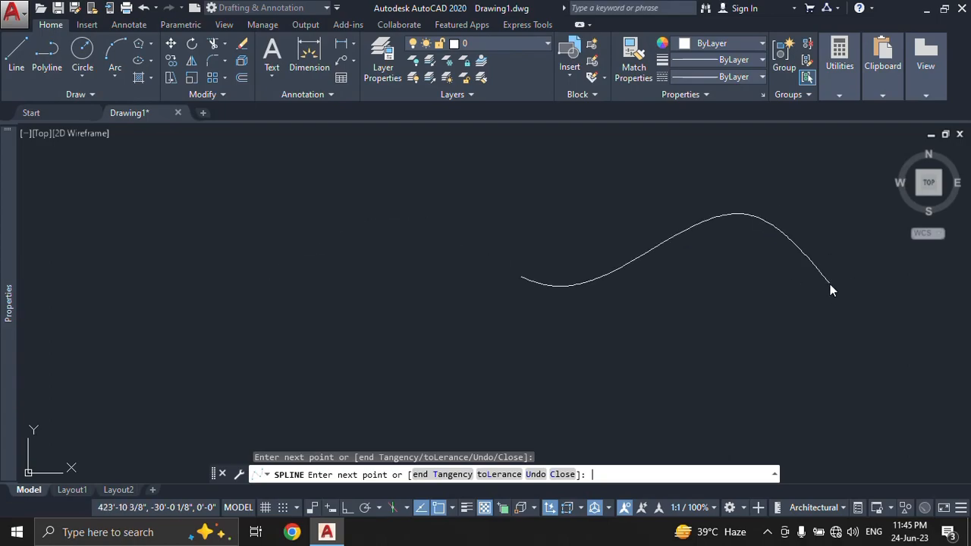
key("Return")
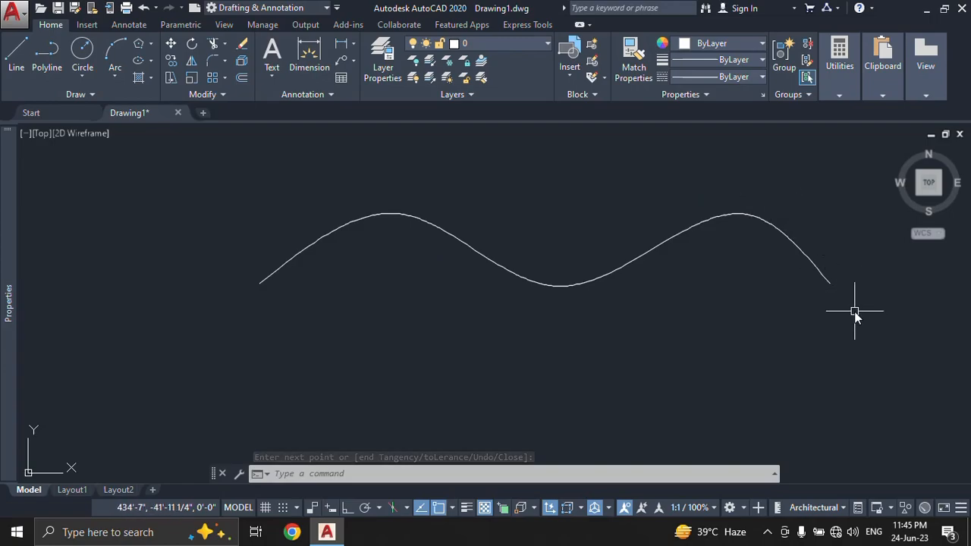
Step: Erase the wavy spline from the drawing
middle_click_drag(410, 295, 299, 295)
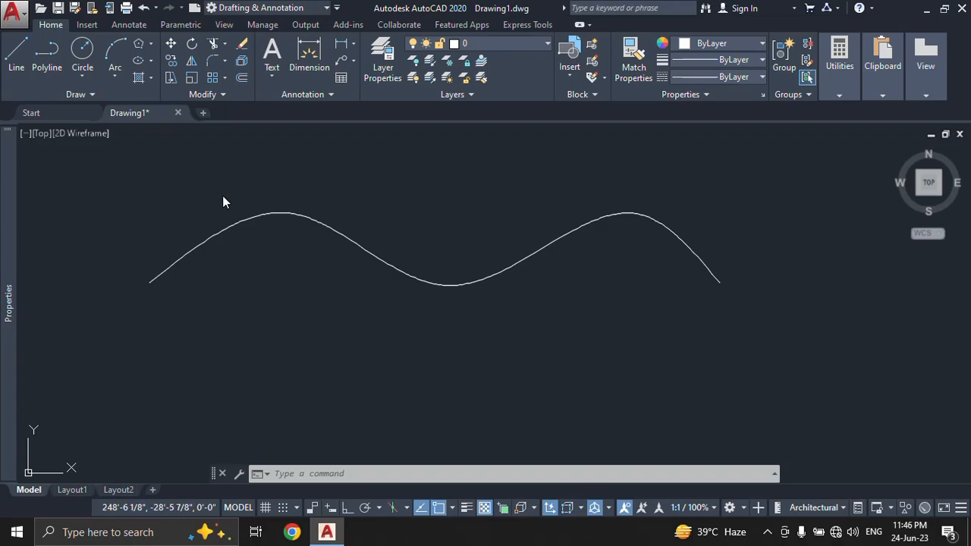
left_click(83, 94)
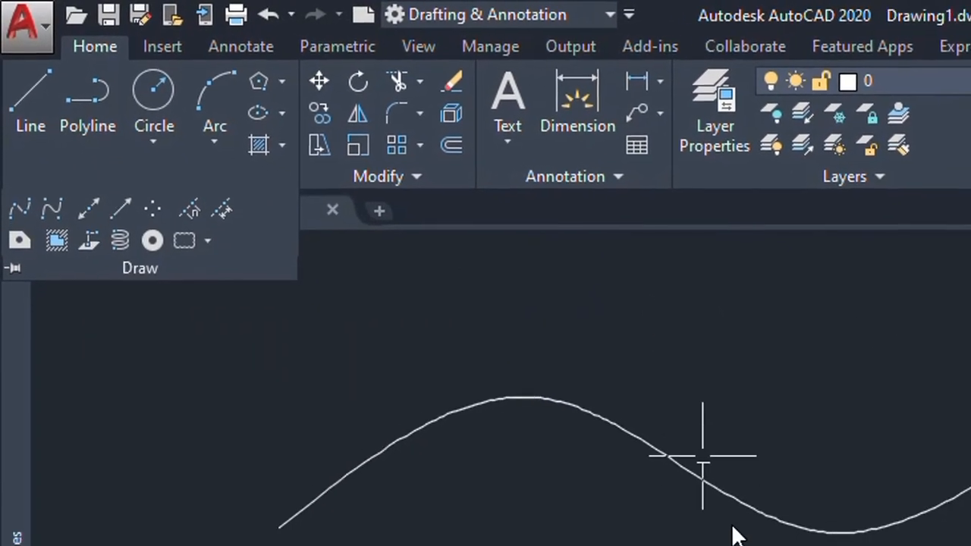
scroll(694, 500, "down", 4)
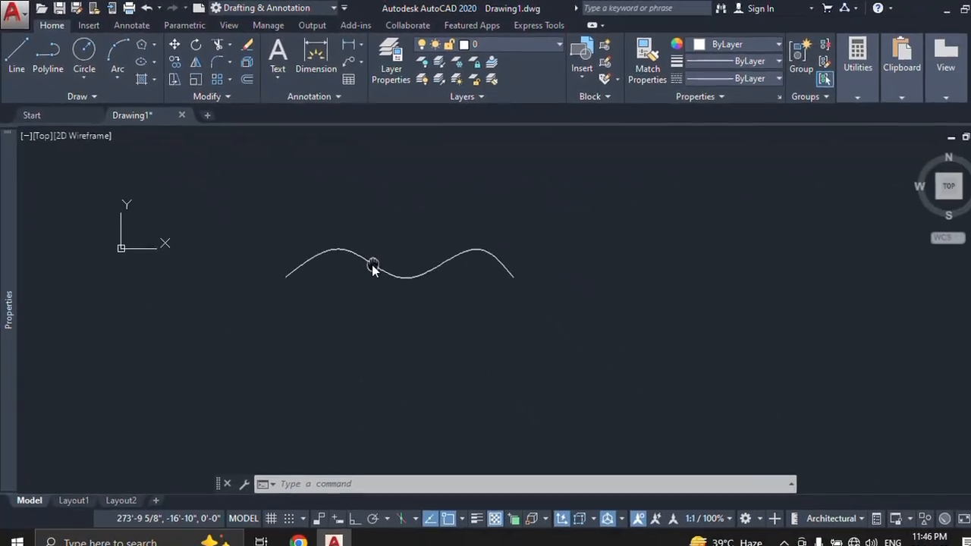
left_click(510, 296)
left_click(277, 210)
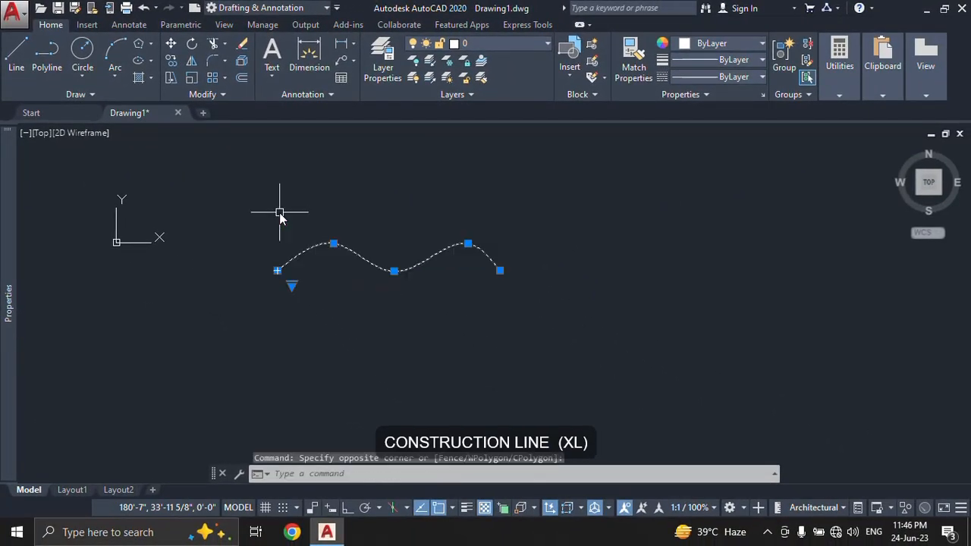
middle_click_drag(352, 245, 300, 235)
type("E")
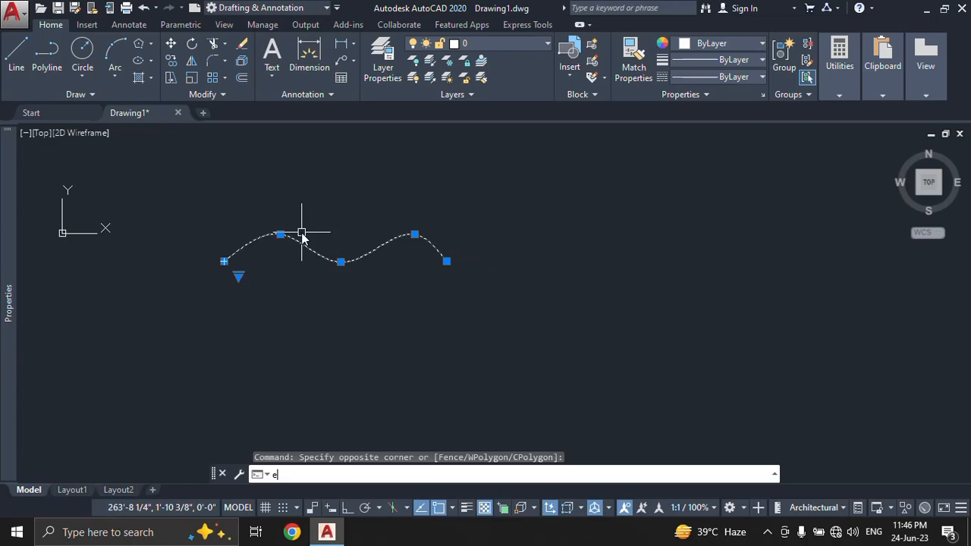
key("Return")
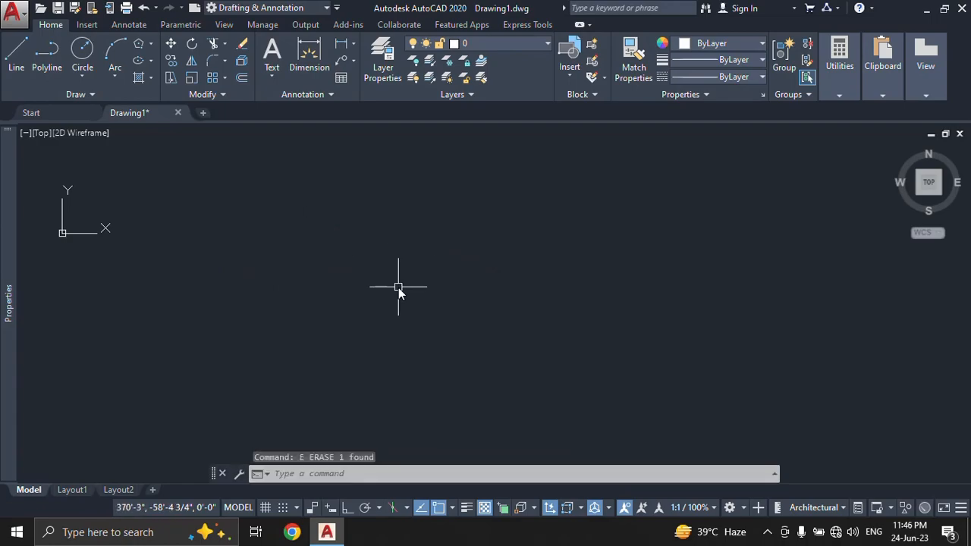
Step: Draw three horizontal construction lines one below another, with the lowest about 65'-9" below the middle one
type("XL")
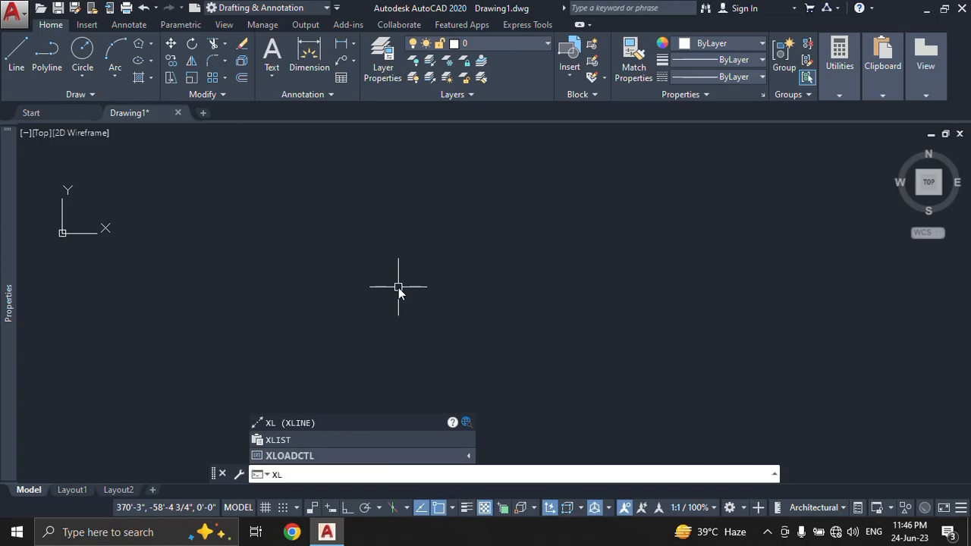
key("Return")
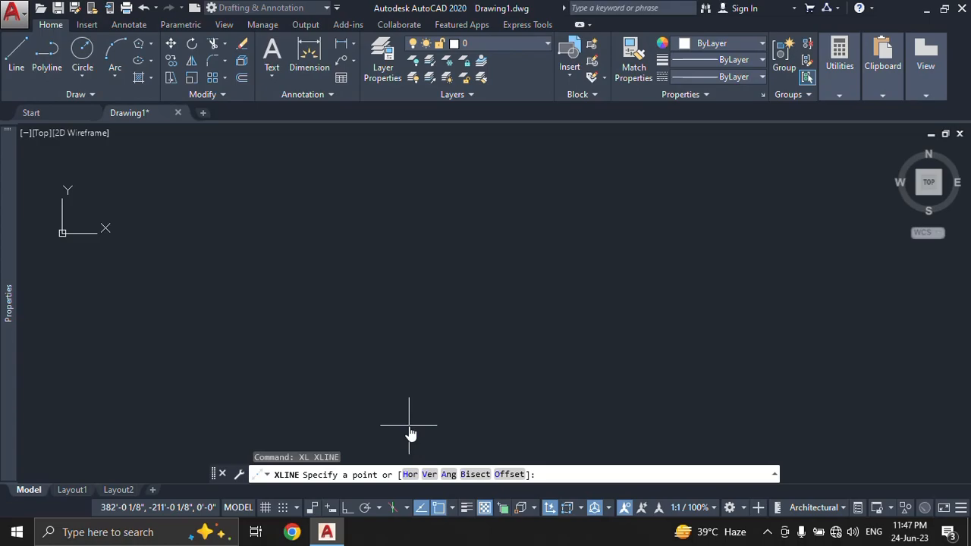
type("h")
key("Return")
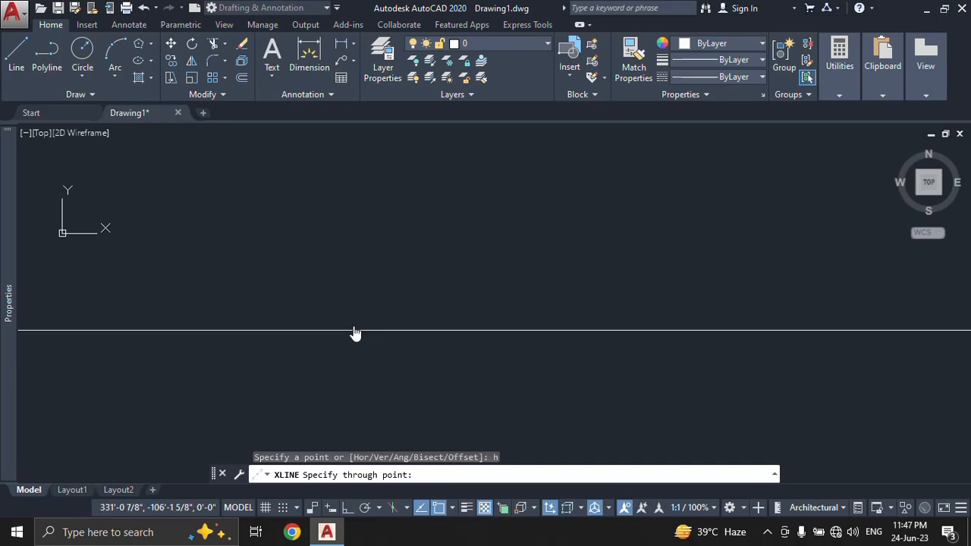
left_click(592, 284)
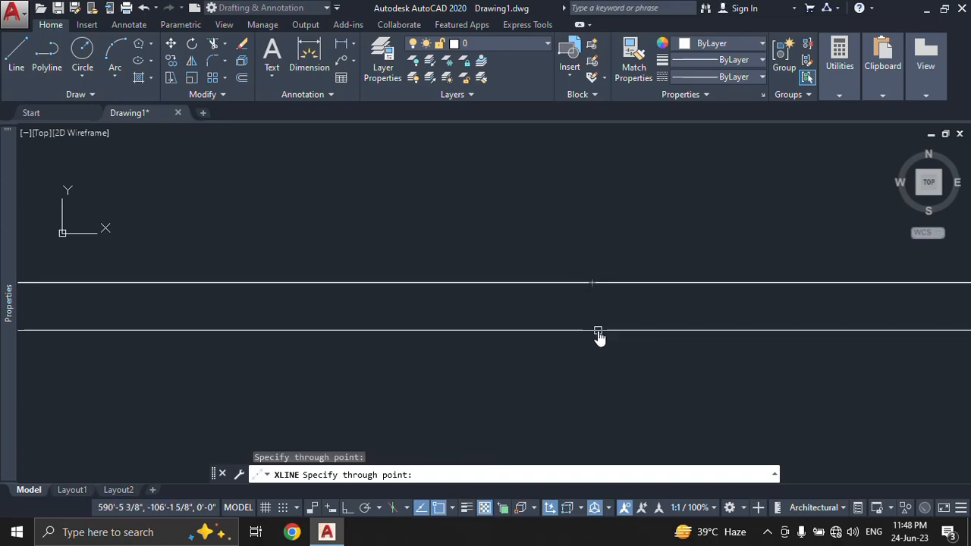
left_click(598, 330)
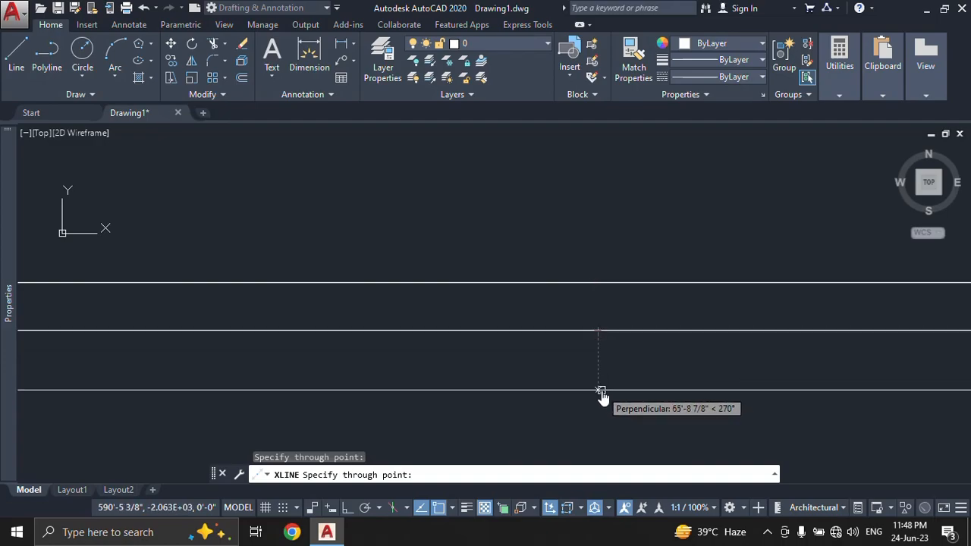
left_click(599, 390)
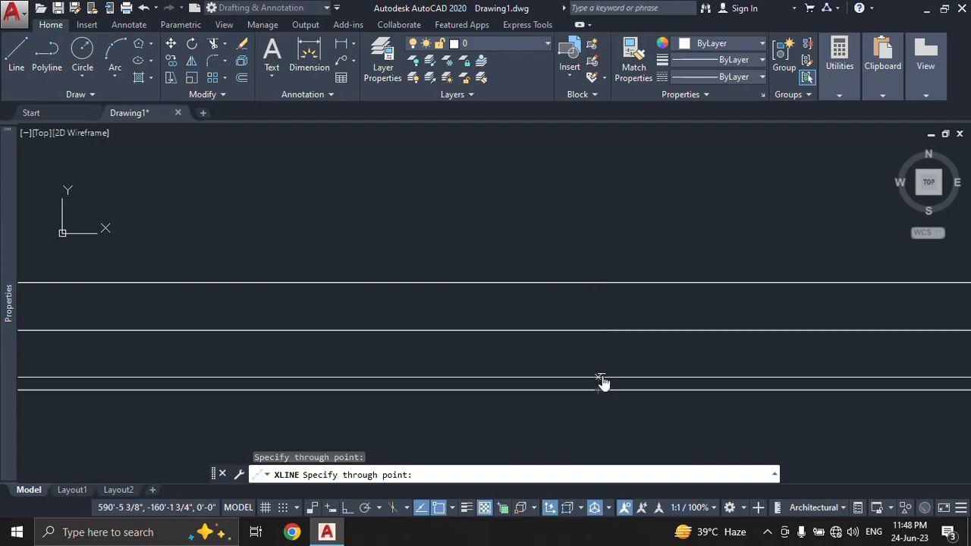
key("Escape")
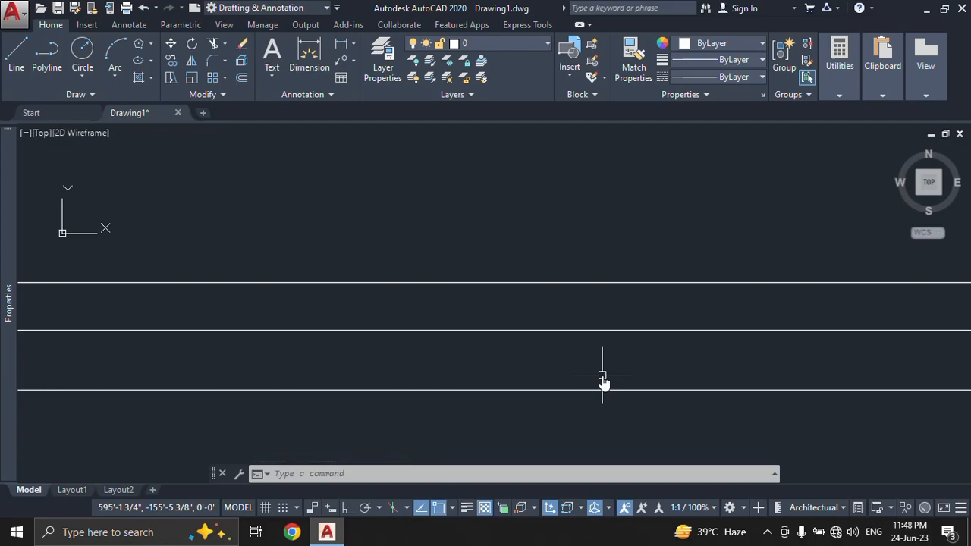
Step: Draw two vertical construction lines side by side across the three horizontal ones, the first at X about 415'
type("xline")
key("Return")
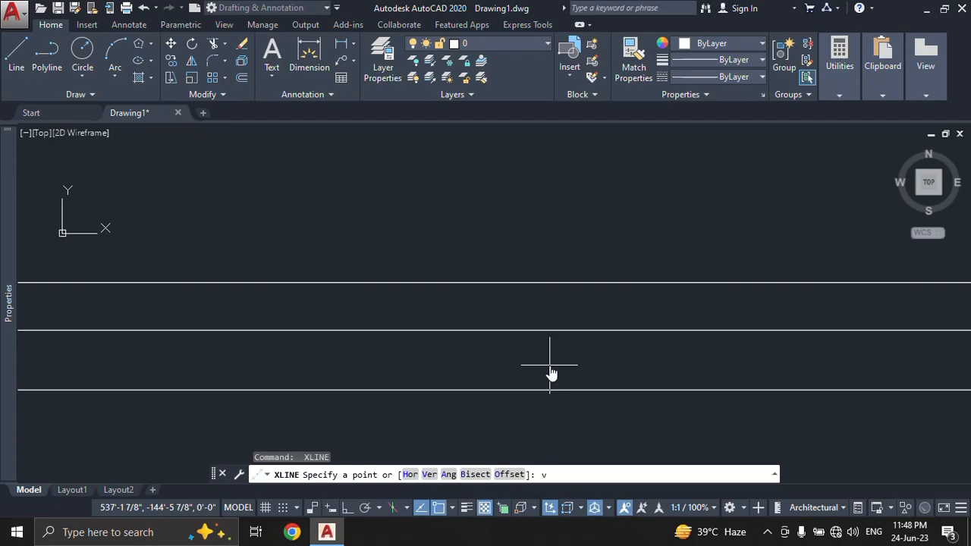
key("Return")
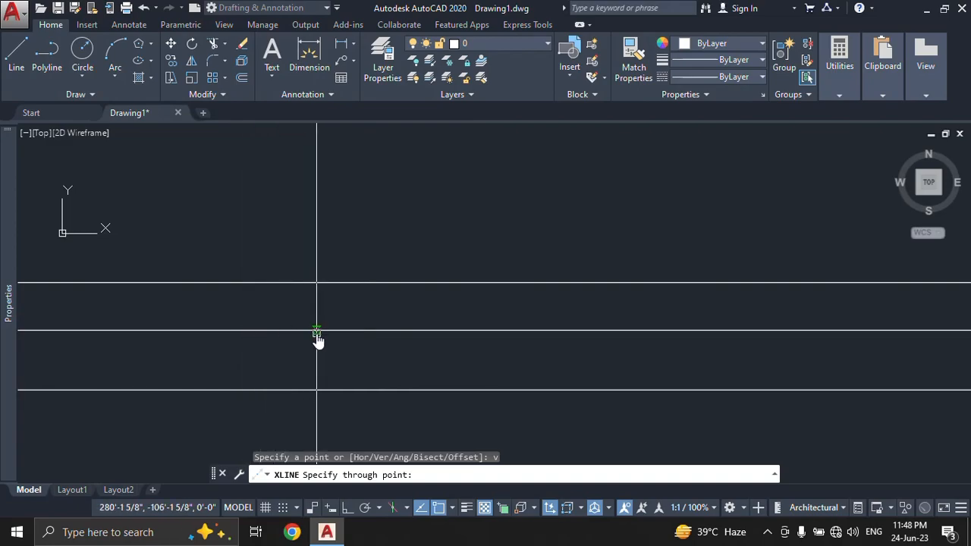
left_click(440, 334)
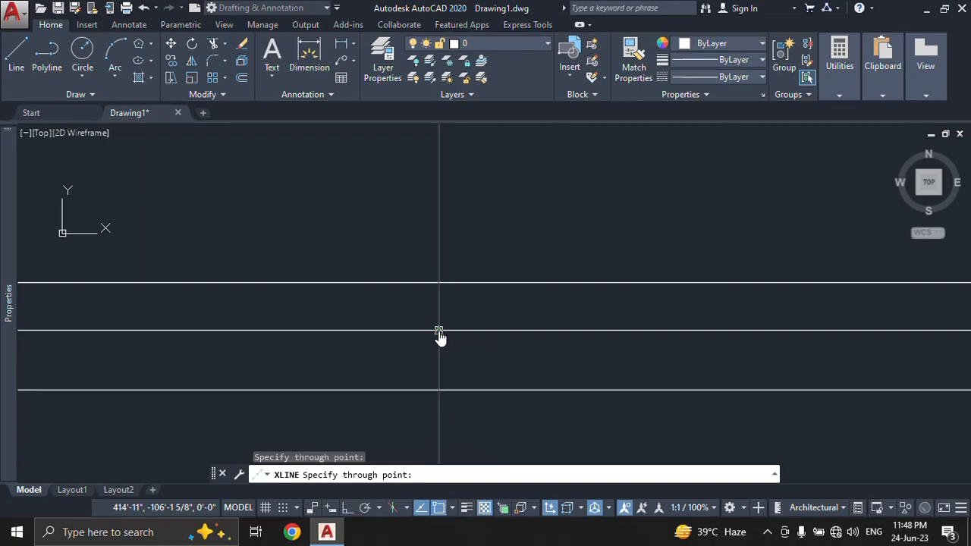
left_click(560, 336)
key("Return")
Step: Draw two connected line segments from the construction lines' crossing up to the far left, then back right past the vertical construction lines
scroll(508, 353, "down", 4)
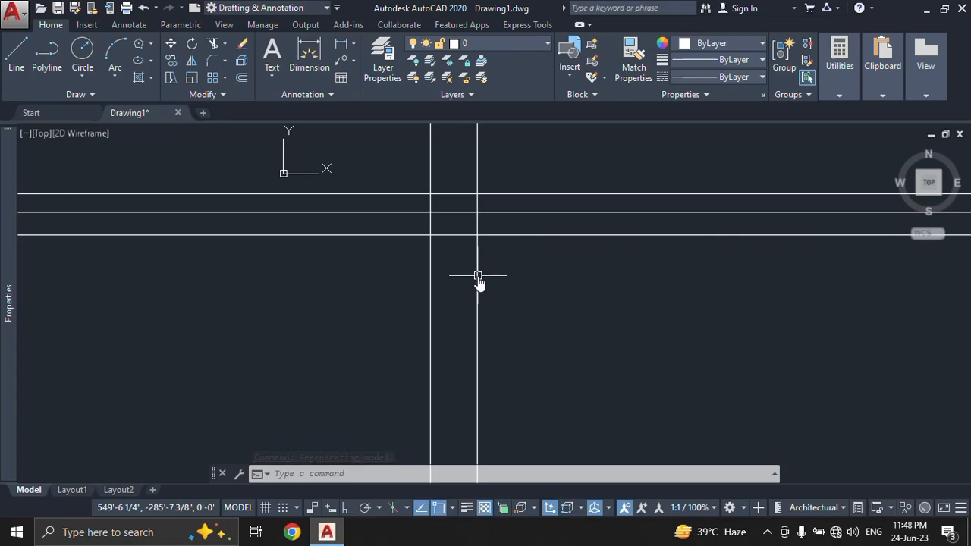
scroll(464, 345, "down", 2)
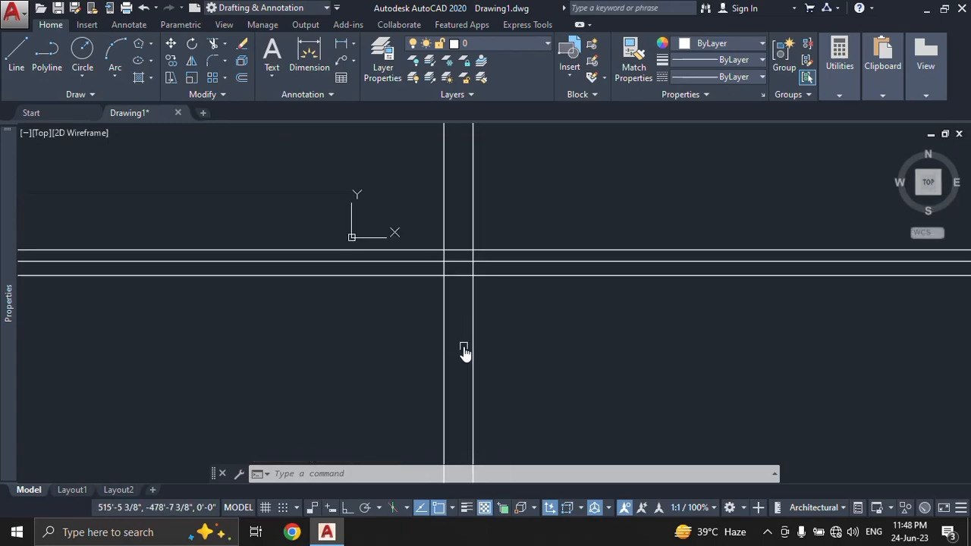
scroll(464, 347, "down", 4)
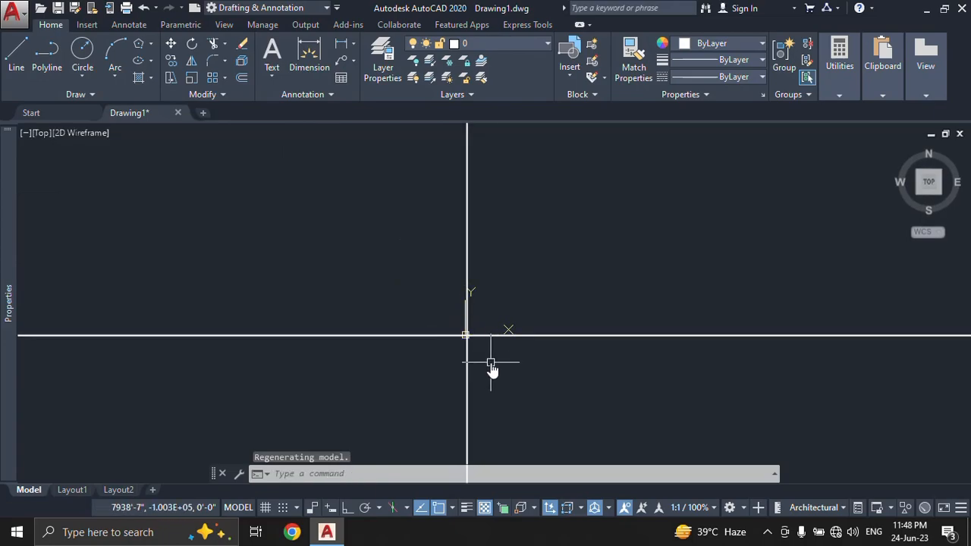
scroll(491, 365, "down", 5)
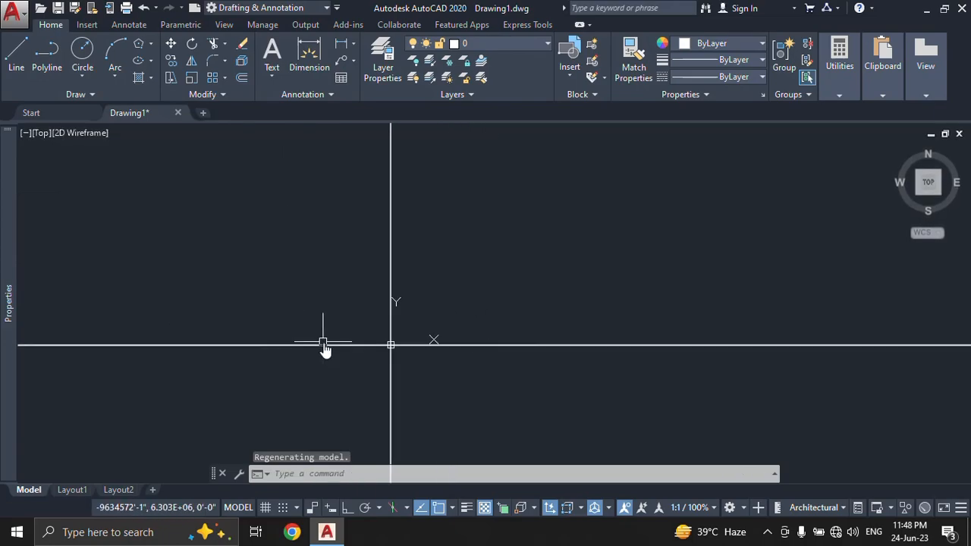
mouse_move(6, 358)
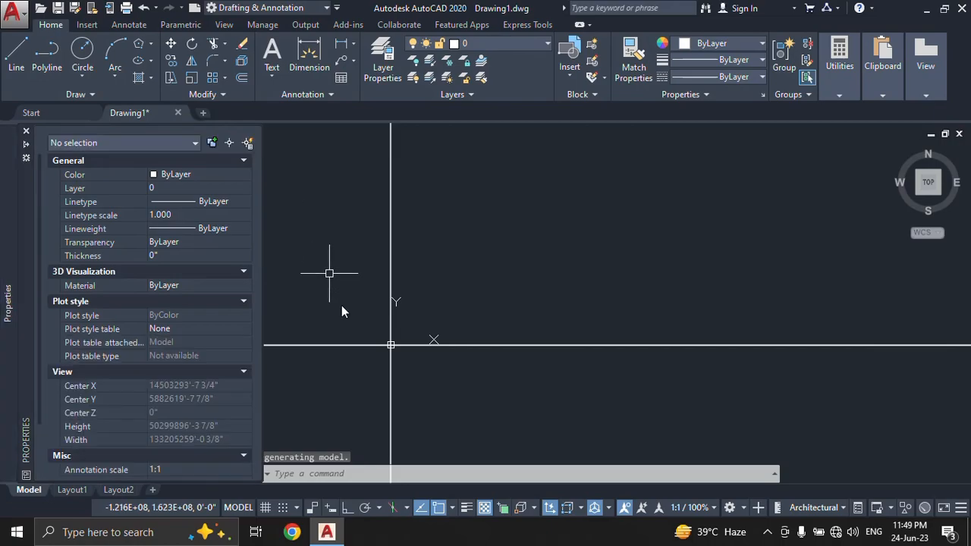
key("Escape")
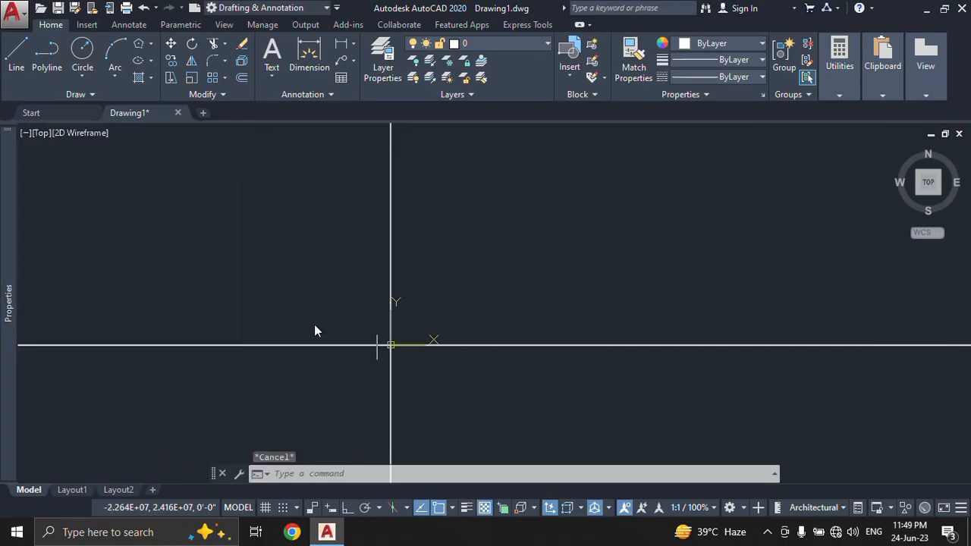
type("l")
key("Return")
left_click(390, 345)
left_click(96, 272)
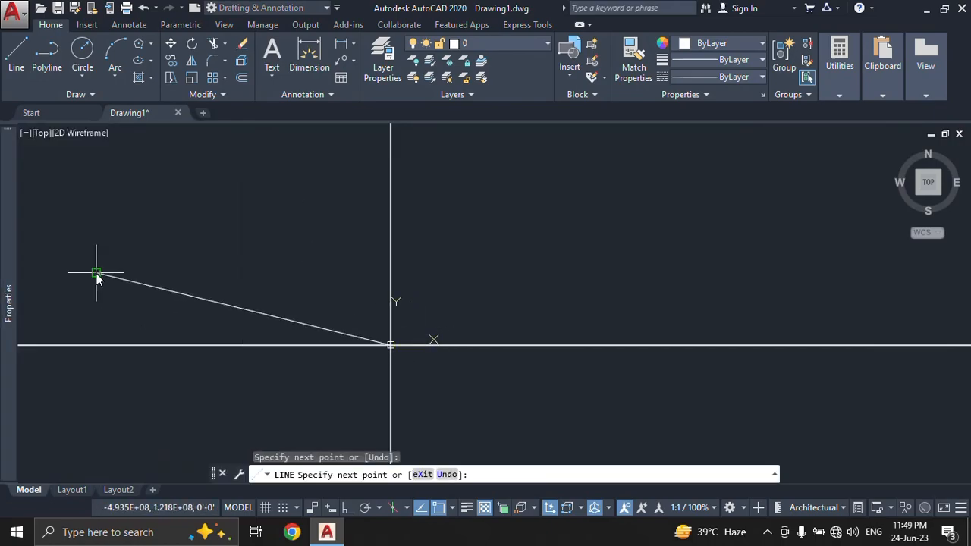
left_click(521, 228)
key("Escape")
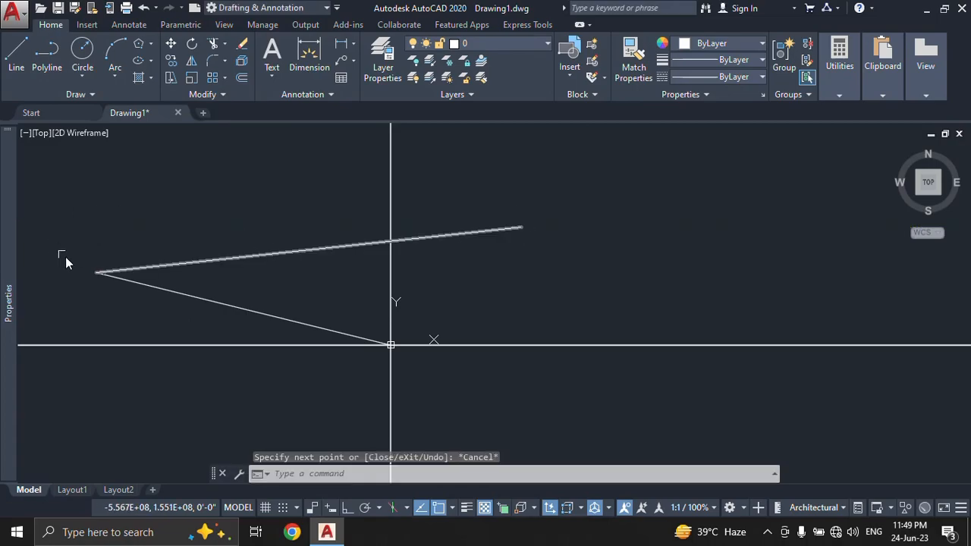
Step: Examine the finite line segments at close range against the construction lines they cross
scroll(438, 221, "up", 5)
scroll(708, 219, "up", 2)
middle_click_drag(442, 275, 871, 182)
scroll(205, 276, "up", 2)
scroll(327, 275, "up", 4)
scroll(322, 294, "down", 7)
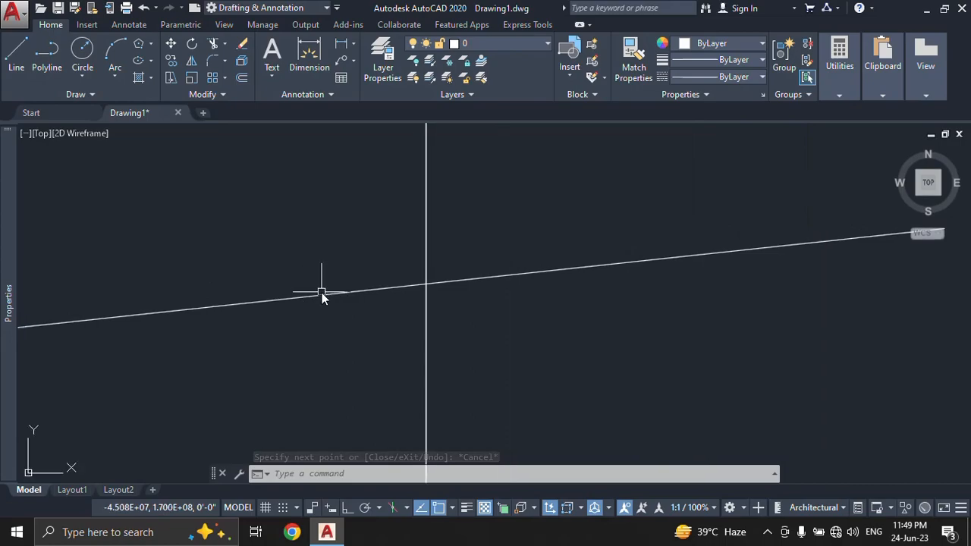
Step: Draw nine rays fanning out in different directions from the crossing of the vertical and horizontal construction lines
scroll(321, 295, "down", 6)
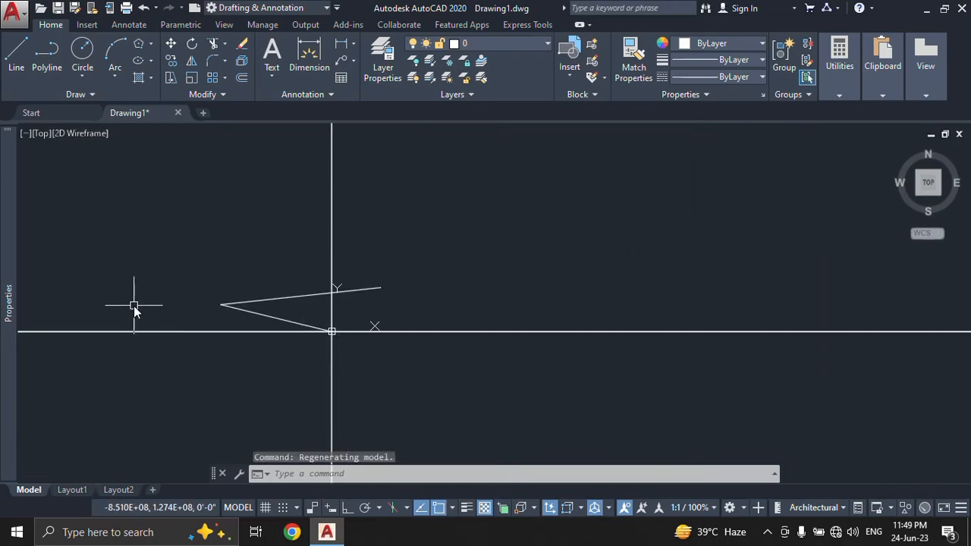
scroll(477, 362, "down", 5)
middle_click_drag(421, 359, 373, 314)
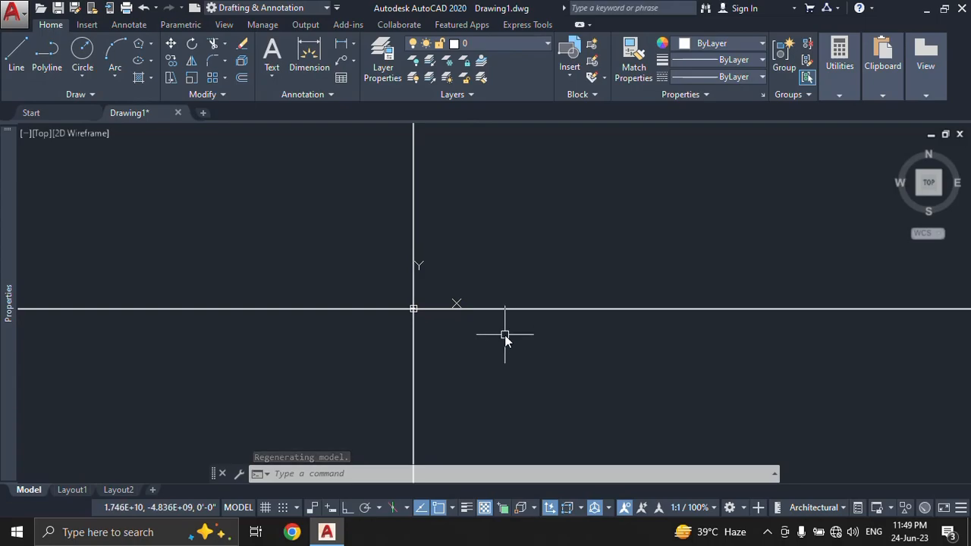
left_click(94, 96)
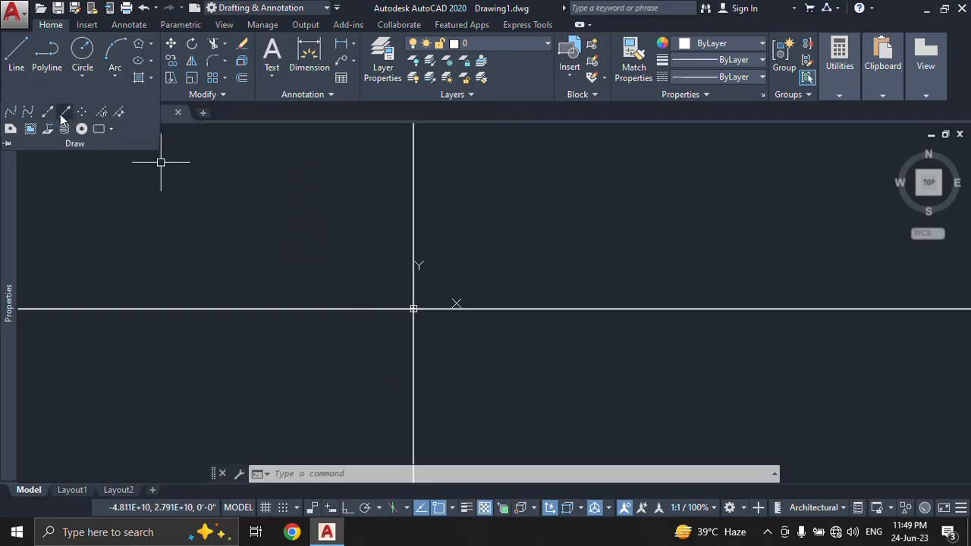
left_click(62, 115)
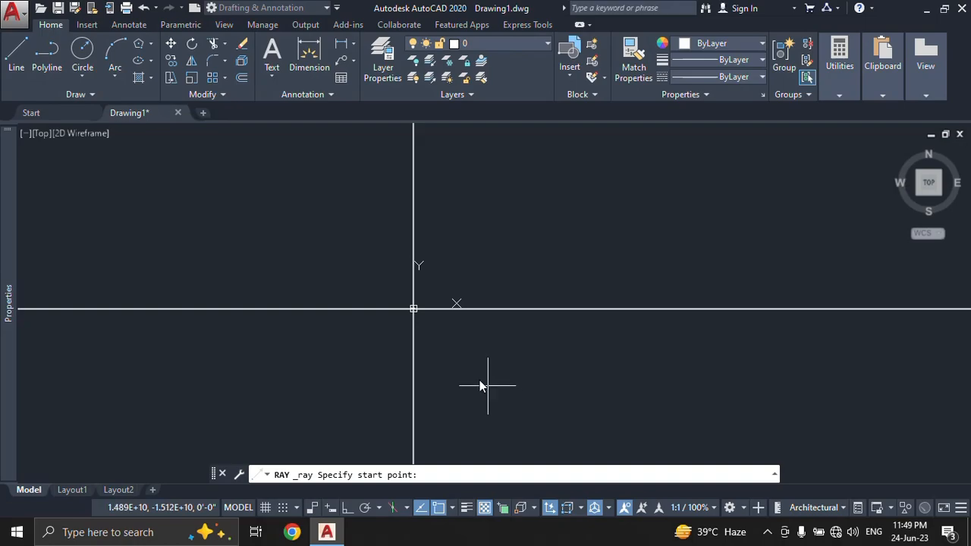
scroll(438, 326, "up", 2)
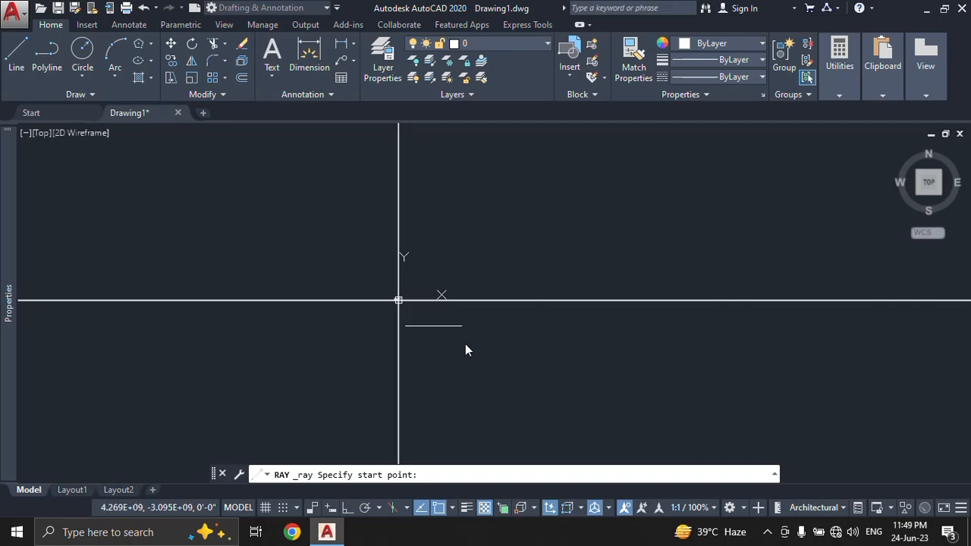
left_click(400, 301)
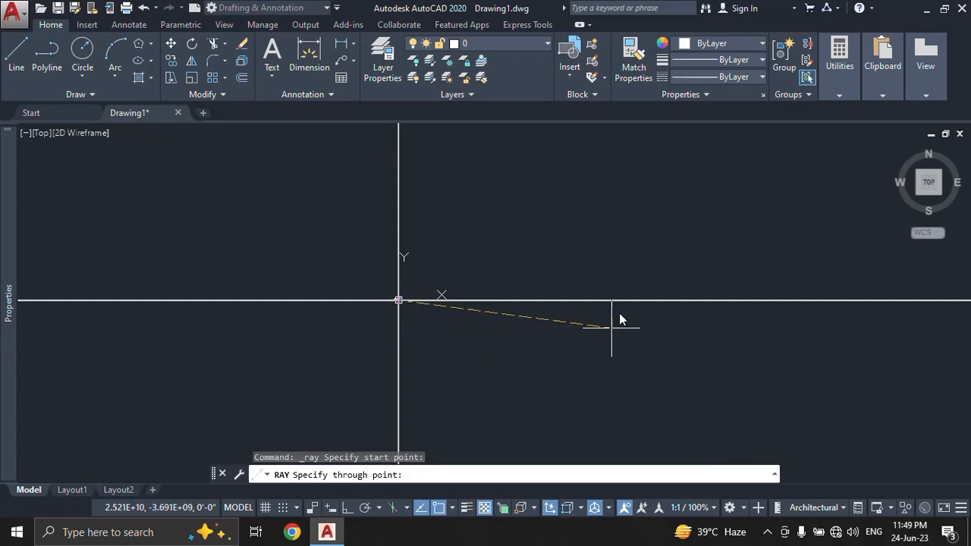
left_click(485, 197)
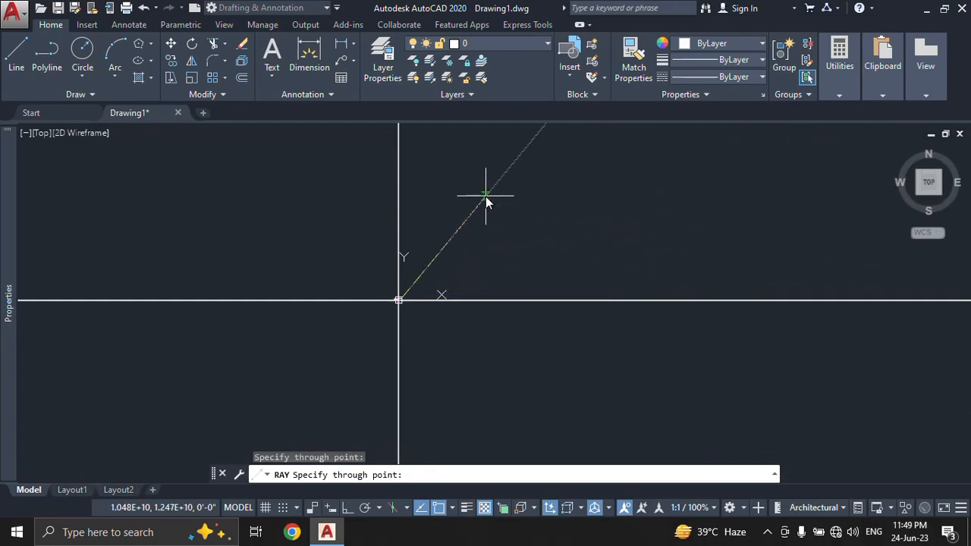
left_click(598, 337)
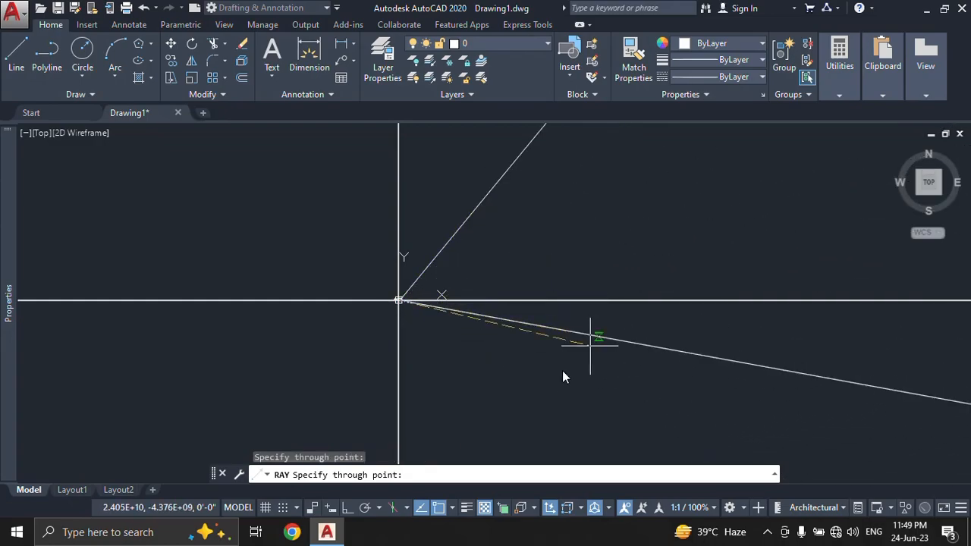
left_click(494, 405)
left_click(346, 390)
left_click(306, 361)
left_click(290, 335)
left_click(297, 288)
left_click(328, 243)
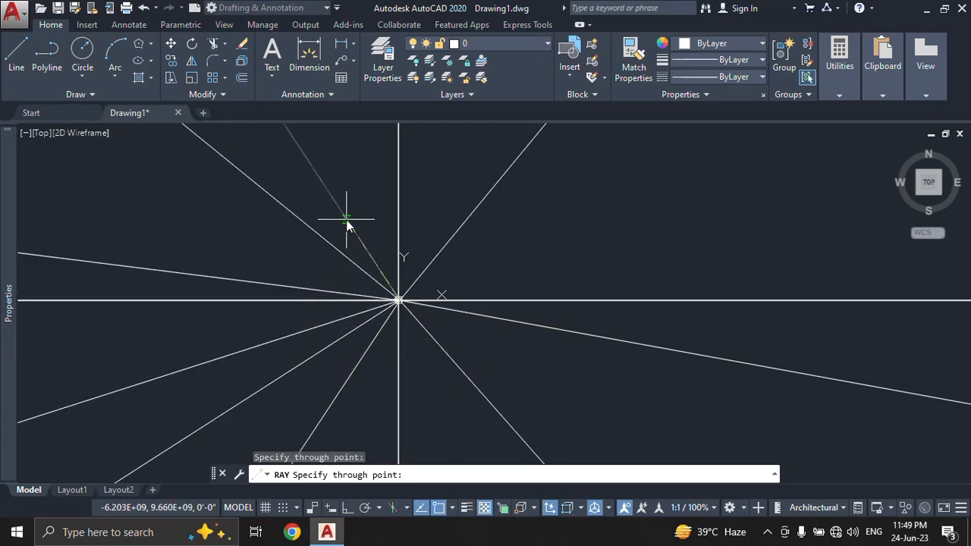
left_click(346, 222)
key("Escape")
Step: Select the steep upper-left ray and examine its start point and how far it extends
middle_click_drag(389, 303, 449, 303)
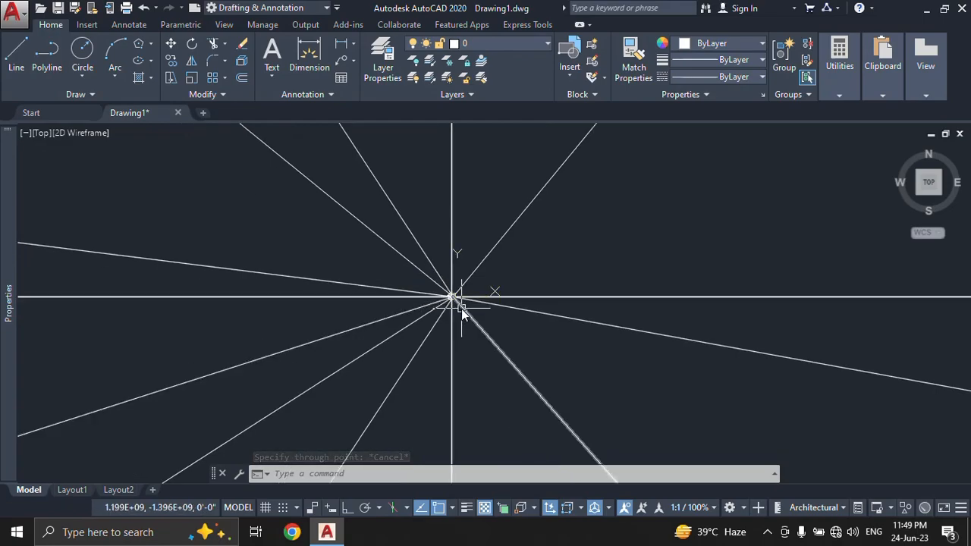
left_click(434, 269)
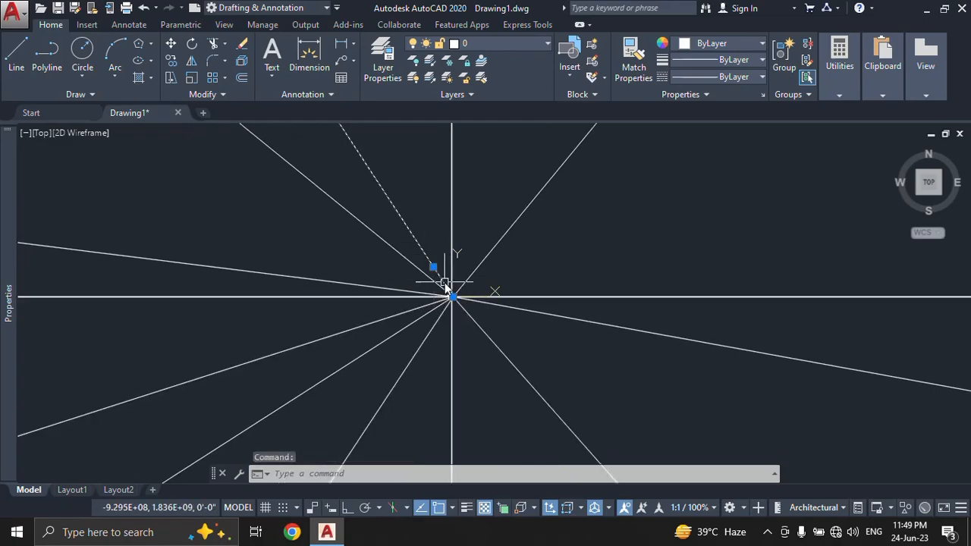
scroll(478, 336, "down", 3)
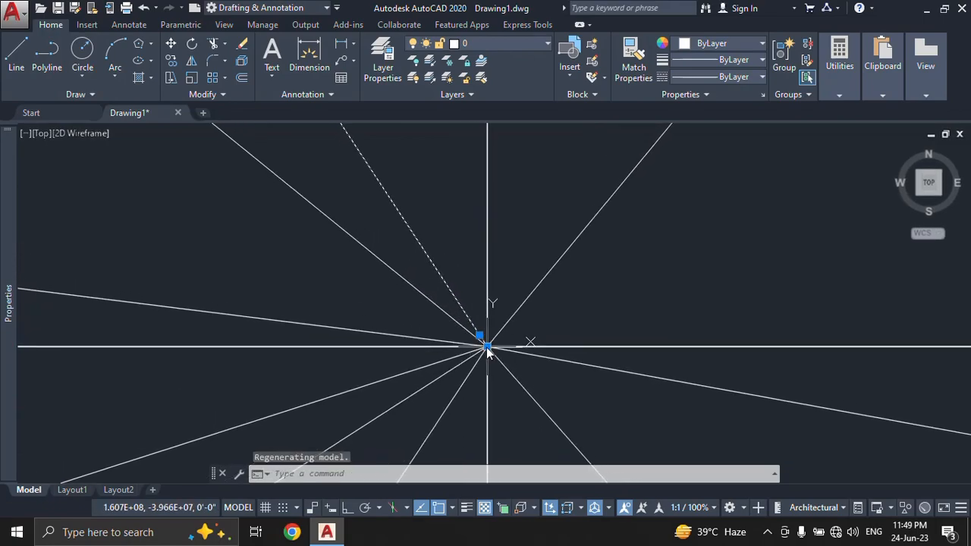
scroll(454, 334, "down", 6)
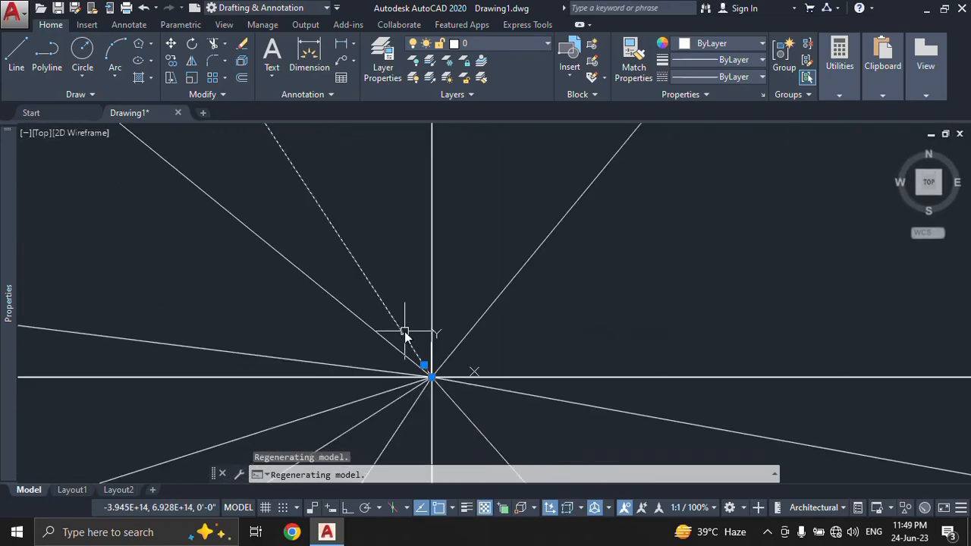
scroll(402, 331, "up", 2)
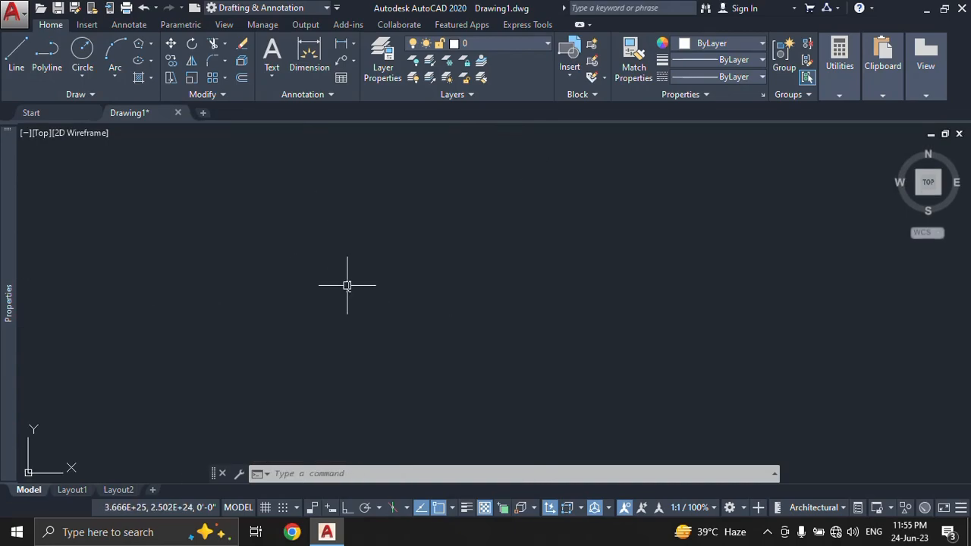
Step: Place three single points from left to right across the empty drawing, restarting the Point command for each one
left_click(98, 110)
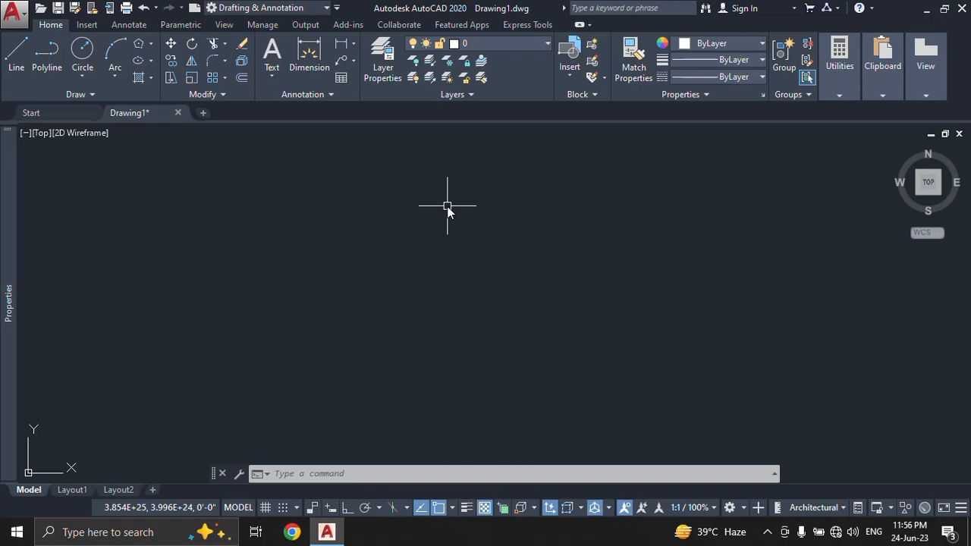
type("po")
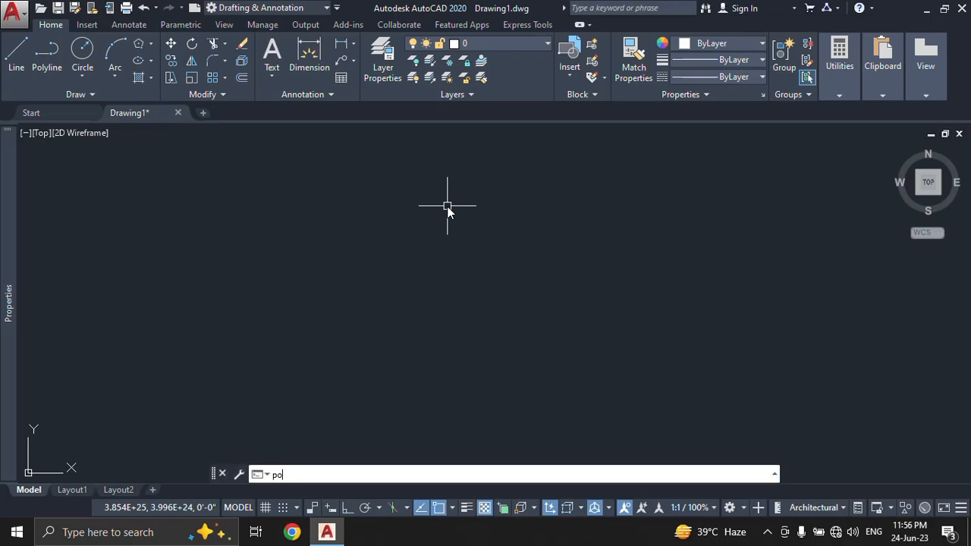
key("Return")
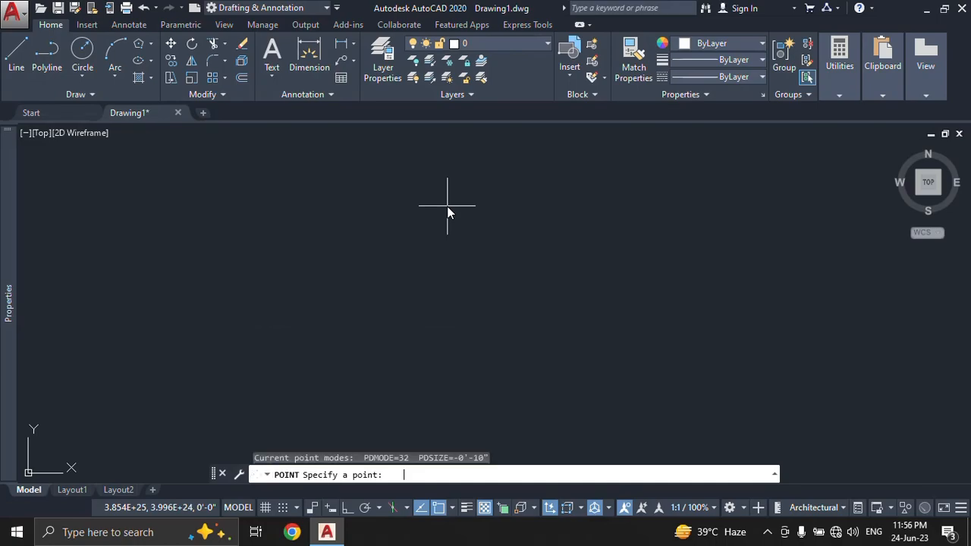
left_click(267, 239)
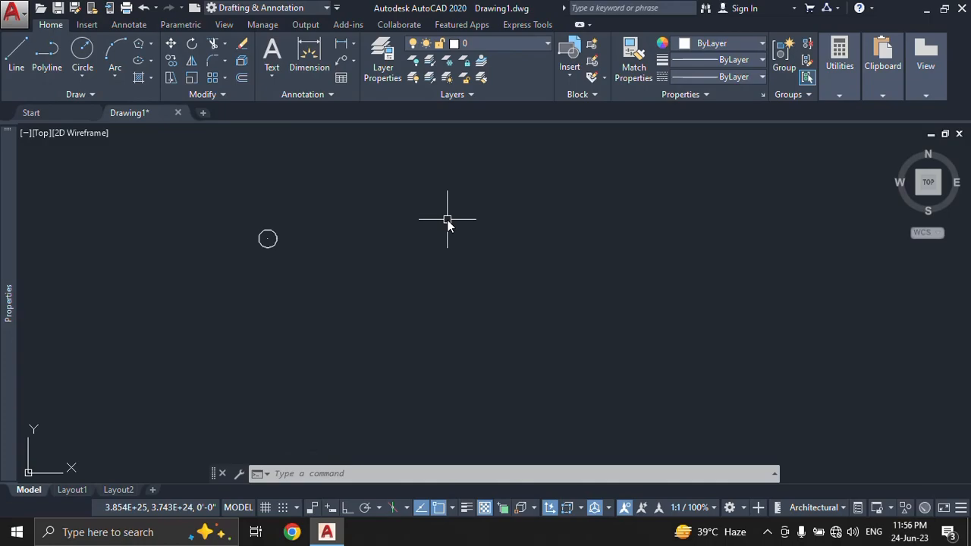
key("Return")
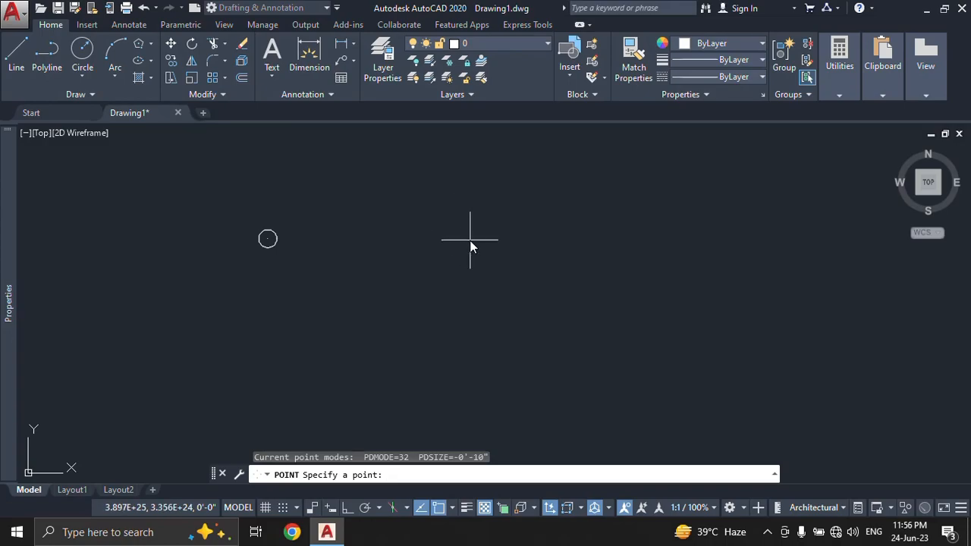
left_click(409, 227)
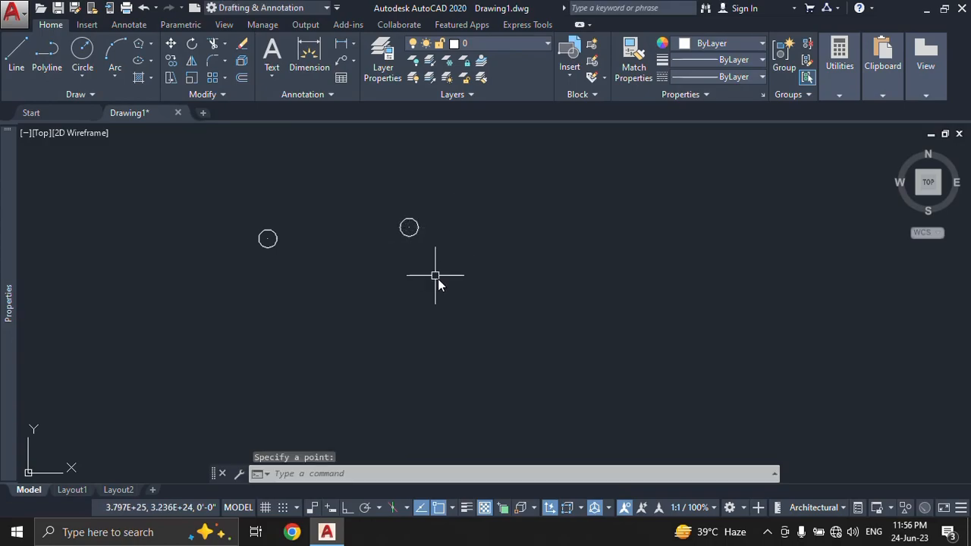
key("Return")
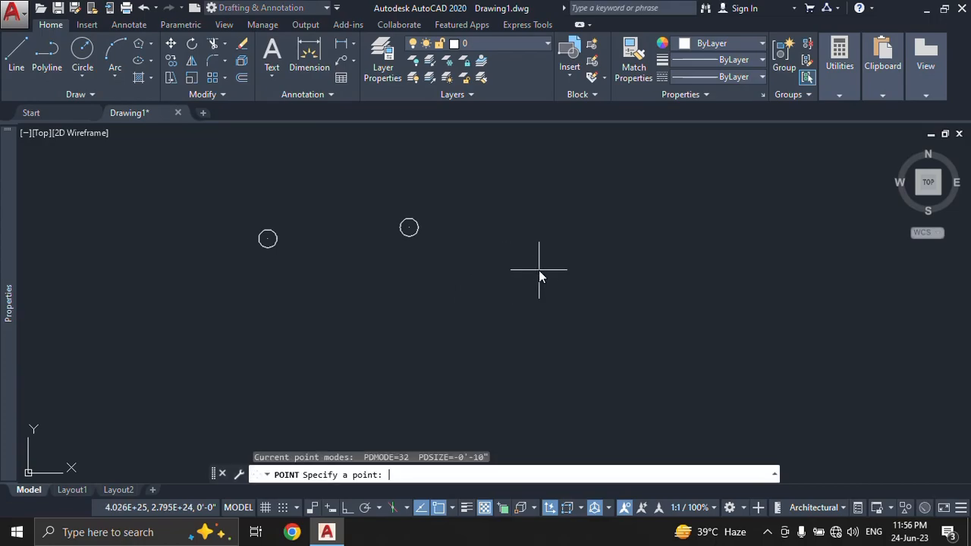
left_click(539, 270)
key("Escape")
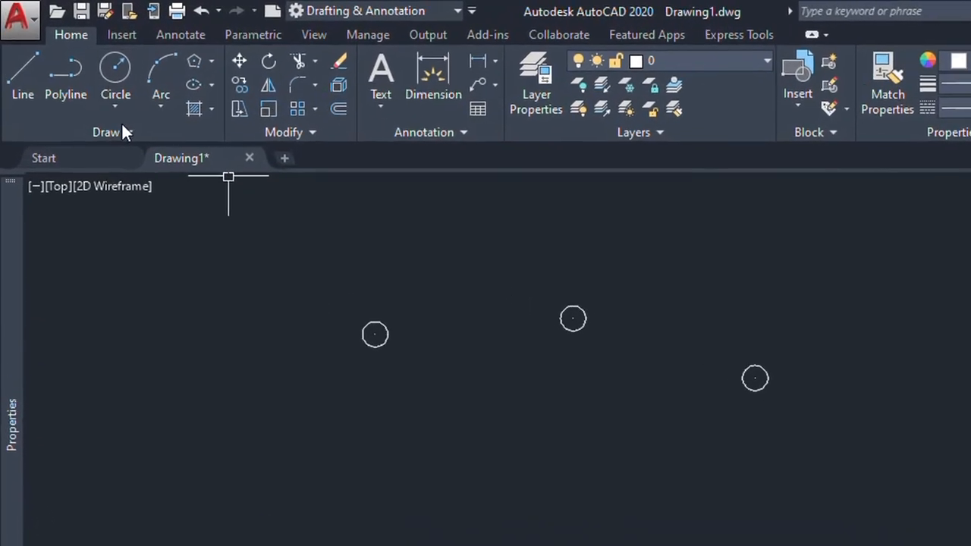
Step: Place five more points to the right of the existing ones in one run of the Multiple Points command
left_click(156, 167)
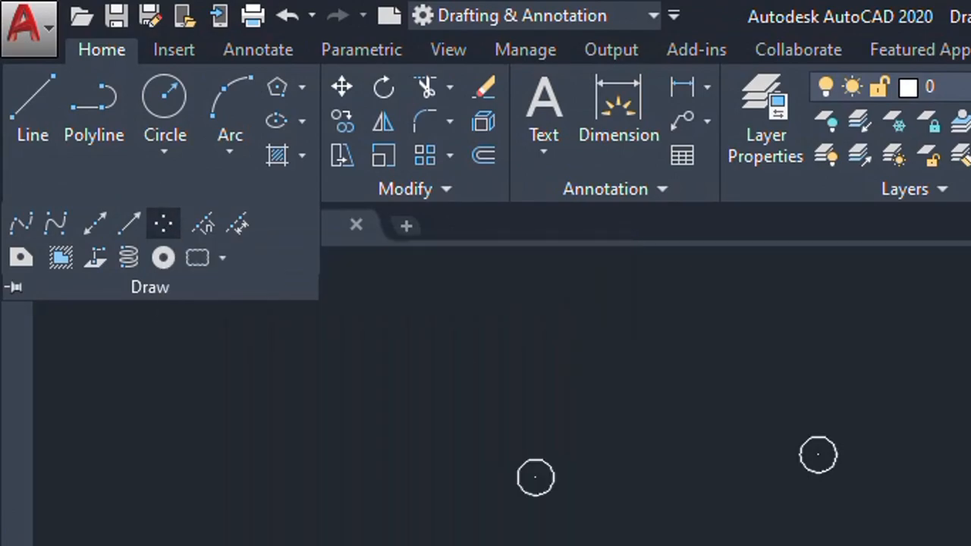
left_click(700, 275)
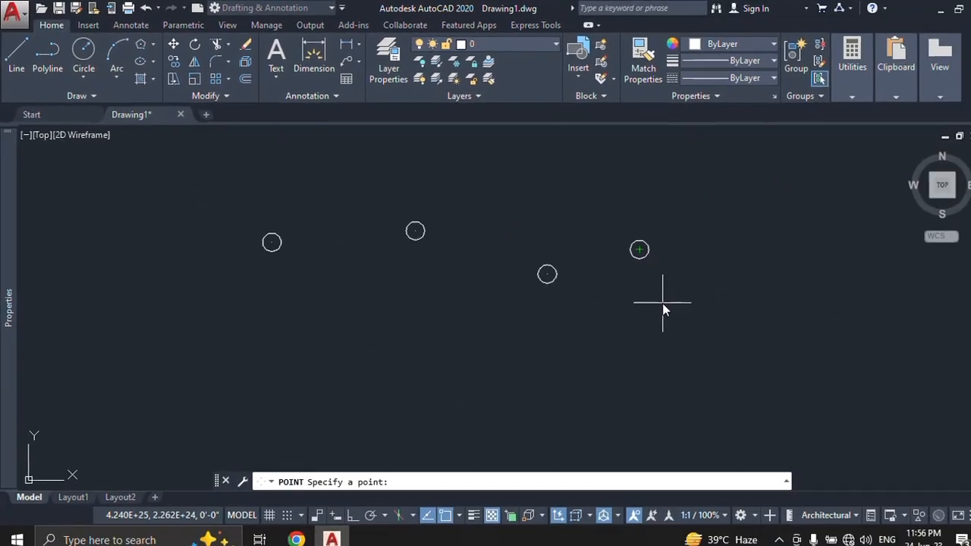
left_click(662, 303)
left_click(792, 229)
left_click(791, 329)
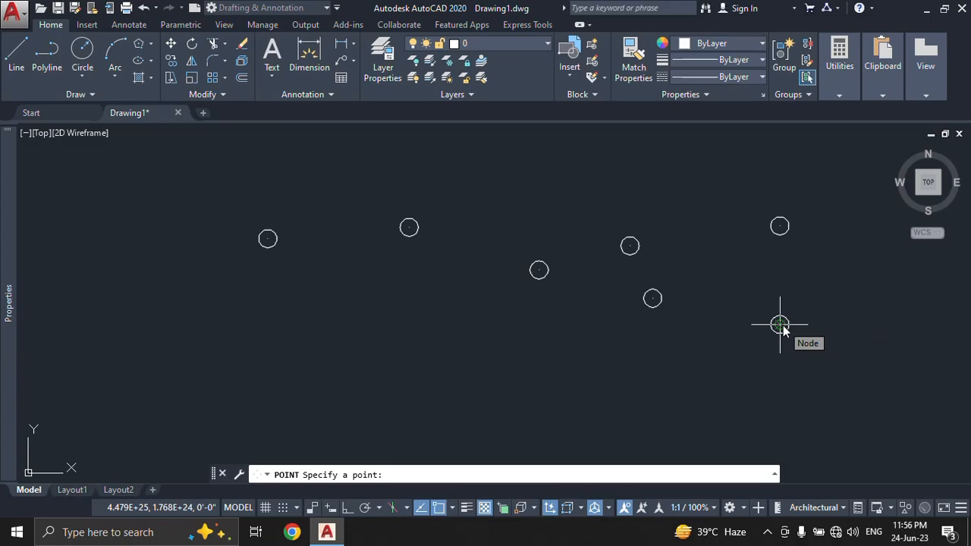
left_click(687, 199)
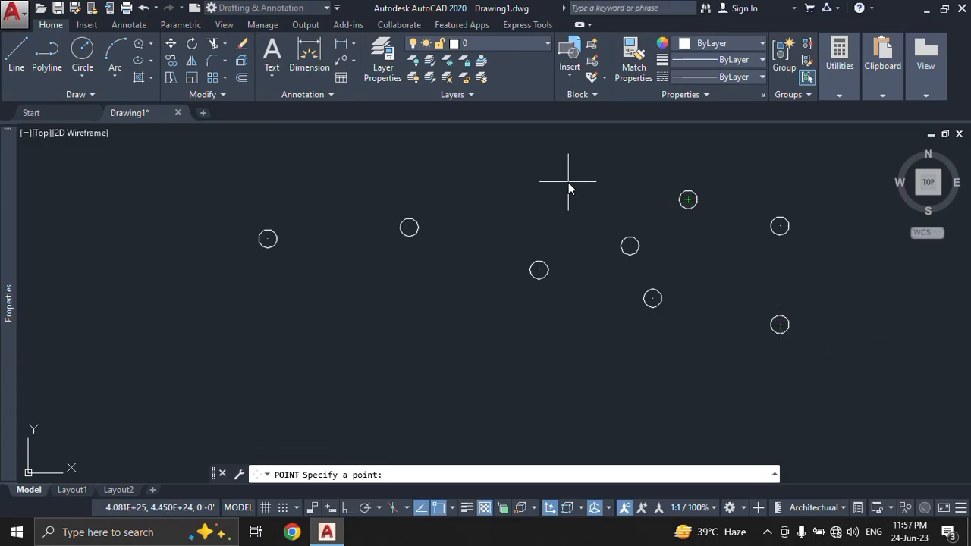
key("Escape")
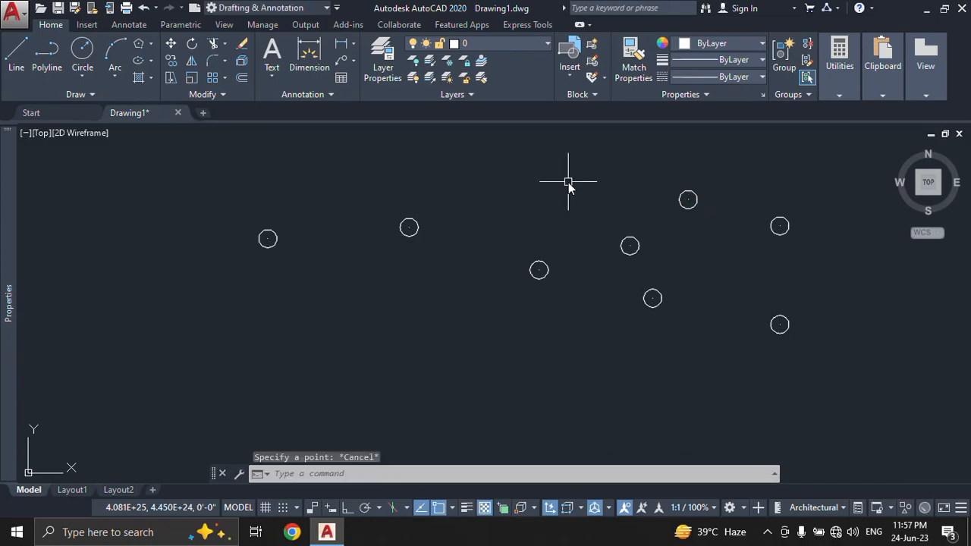
left_click(88, 97)
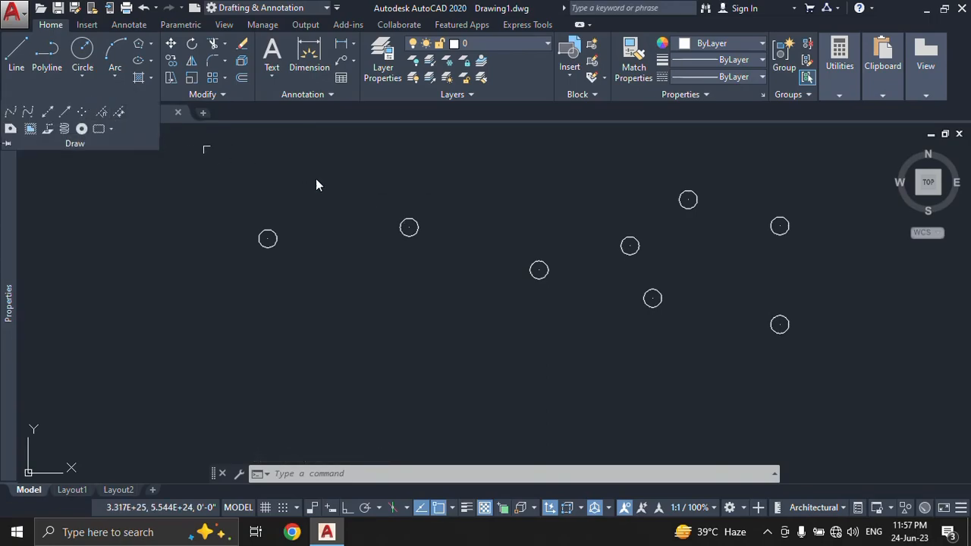
key("Escape")
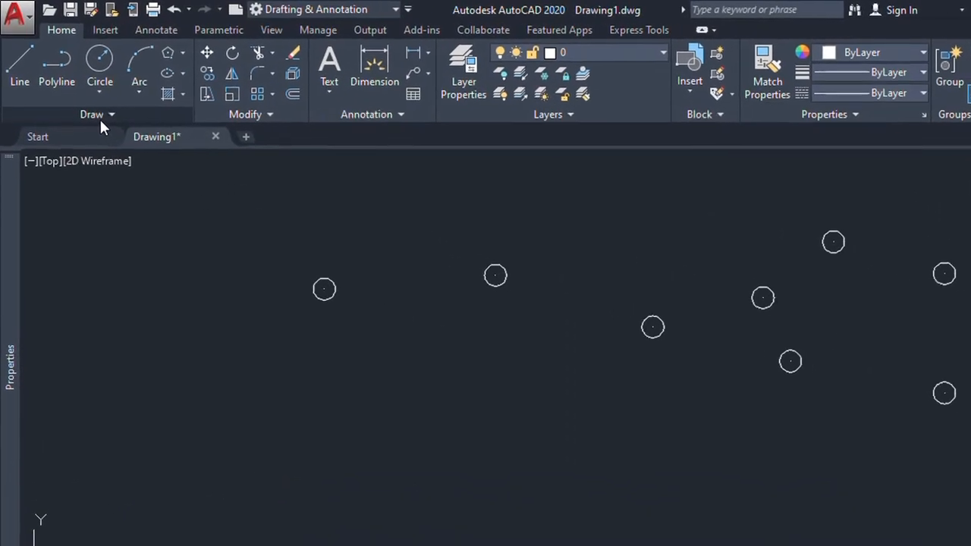
left_click(99, 117)
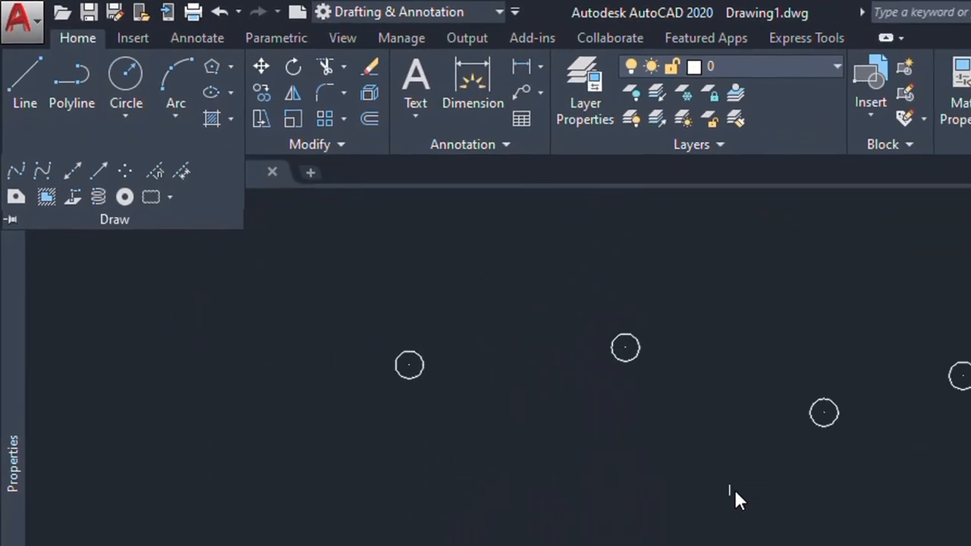
Step: Erase all eight points from the drawing
scroll(561, 374, "down", 4)
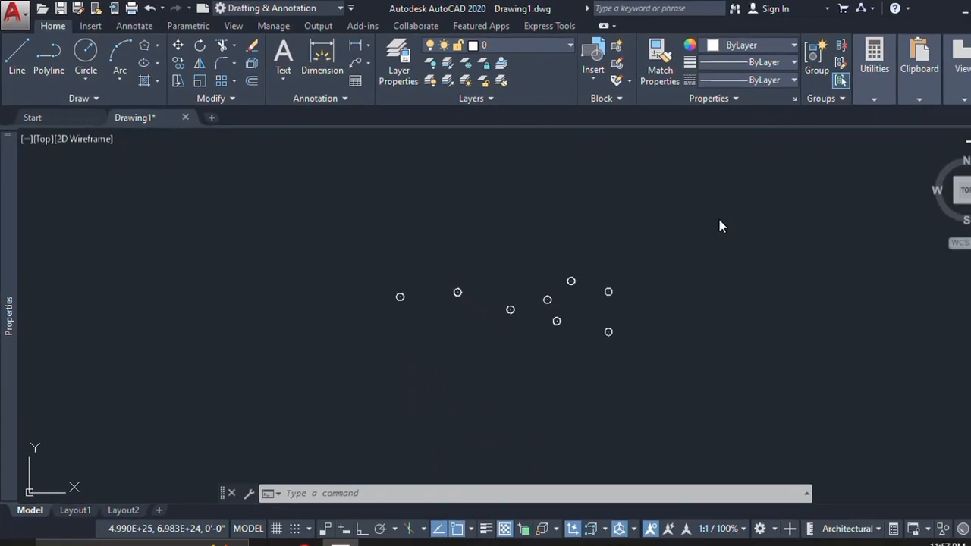
left_click(829, 251)
left_click(264, 485)
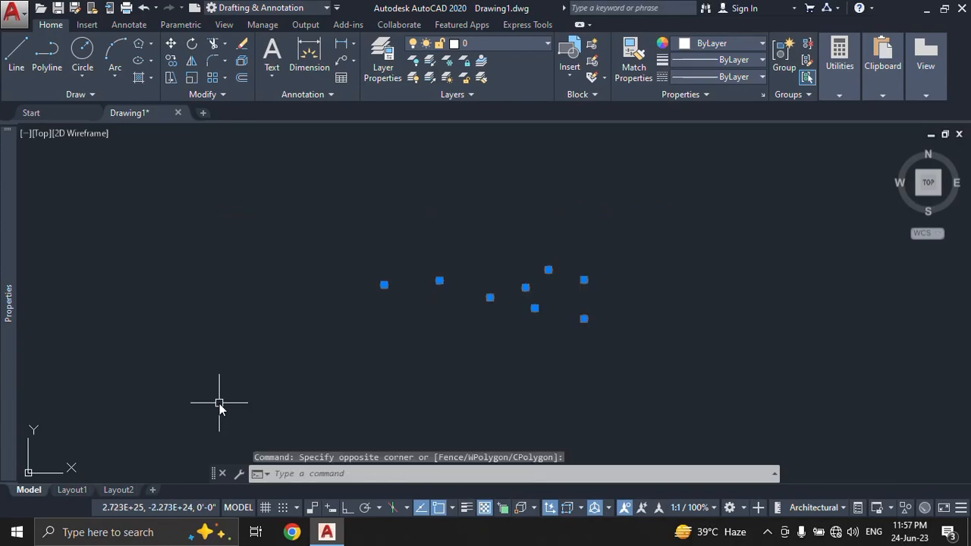
type("e")
key("Return")
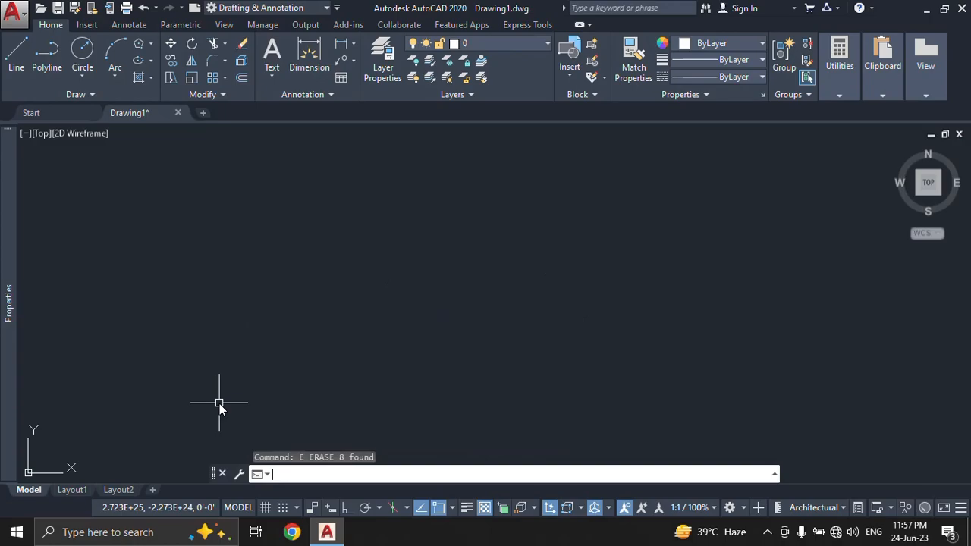
type("di")
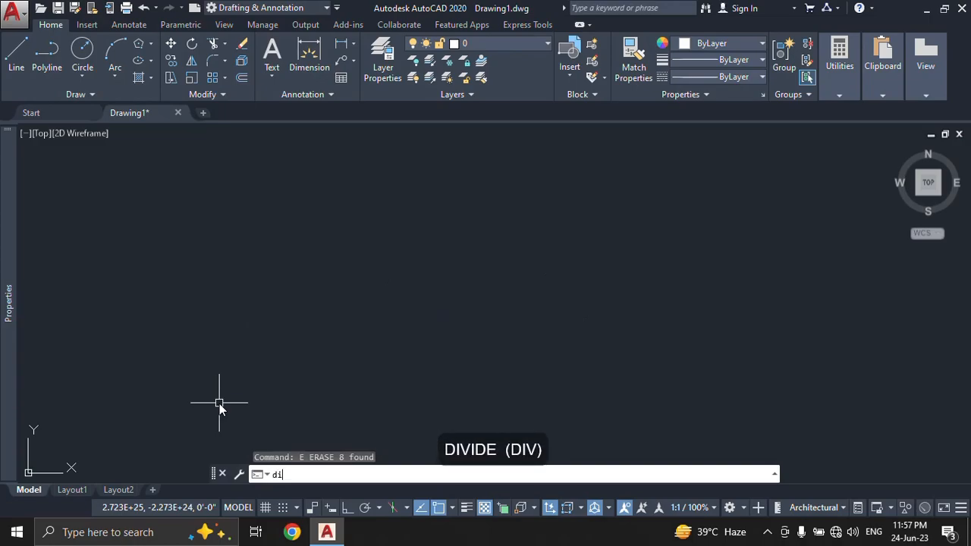
type("v")
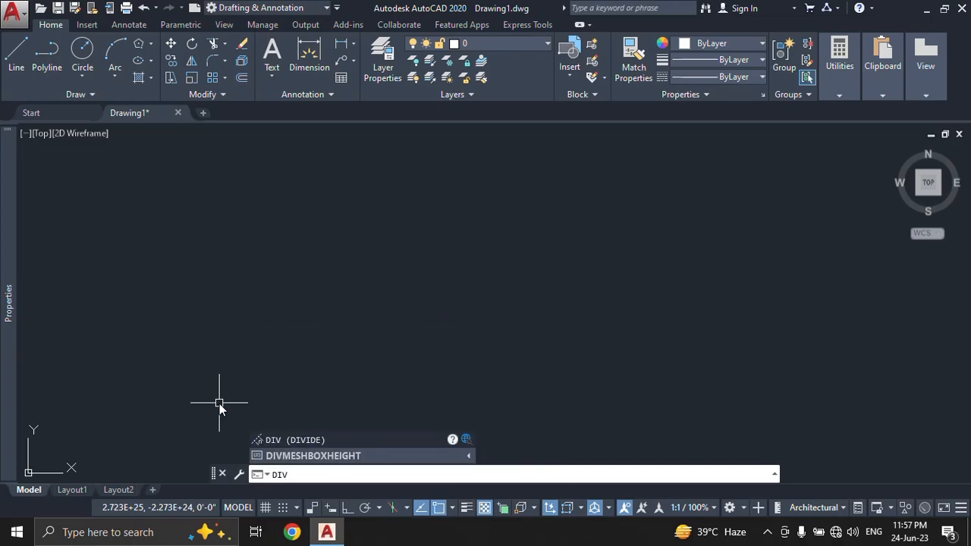
key("Return")
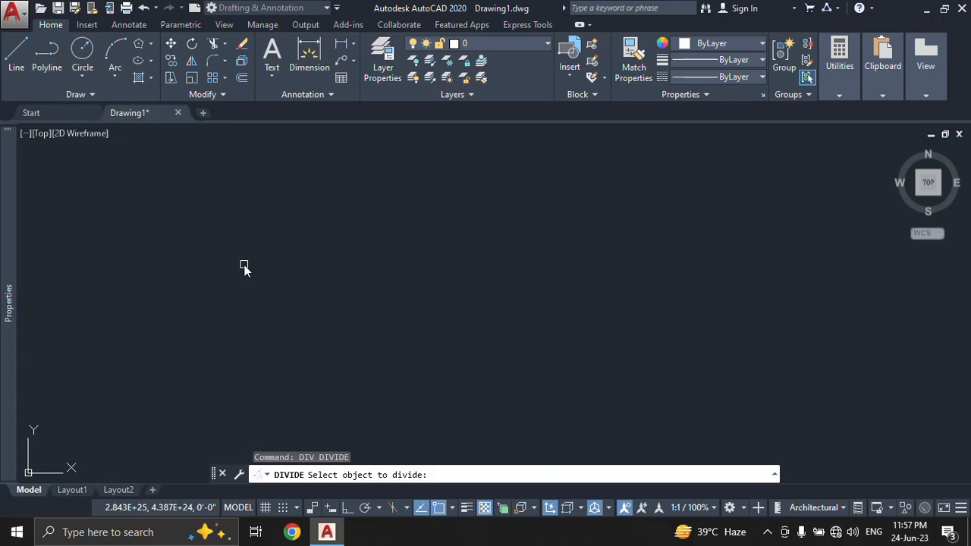
key("Escape")
Step: Draw a single horizontal line about 1.59E+25 units long across the middle of the empty drawing, with Ortho mode on
type("1")
key("Return")
left_click(285, 297)
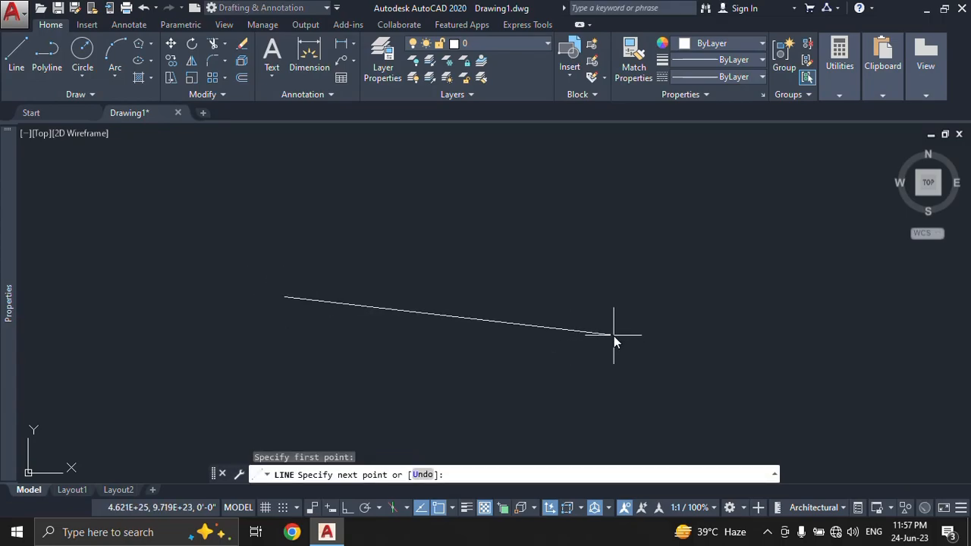
key("F8")
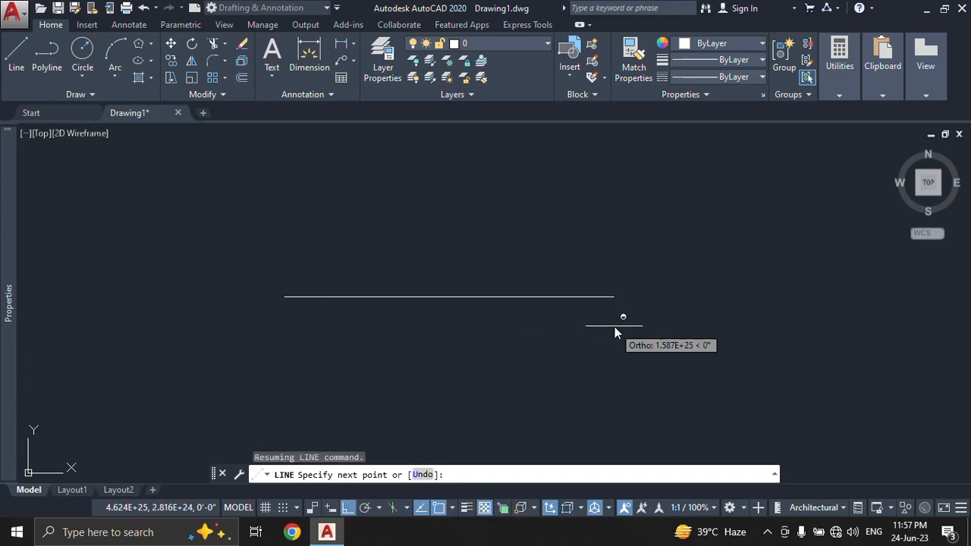
left_click(614, 327)
key("Escape")
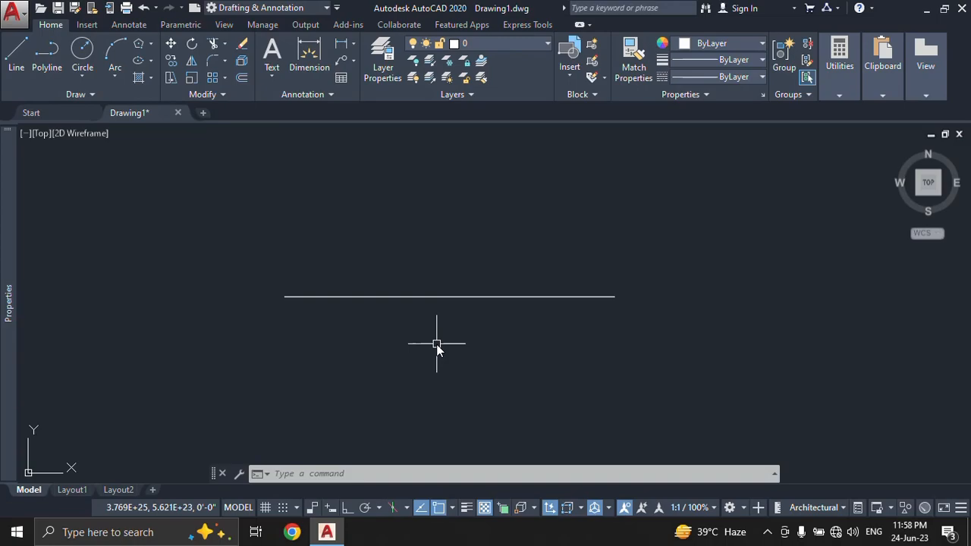
Step: Divide the horizontal line into 4 equal segments
type("DIV")
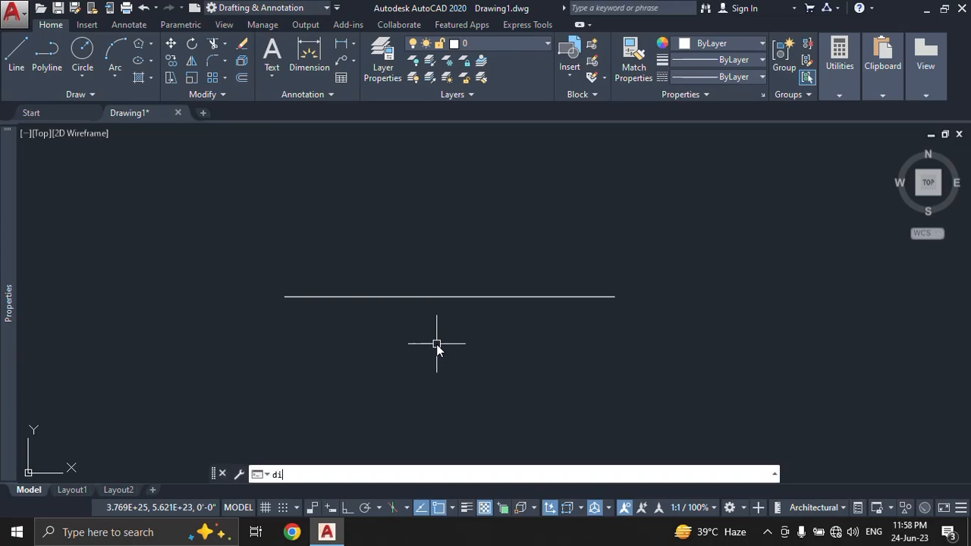
key("Return")
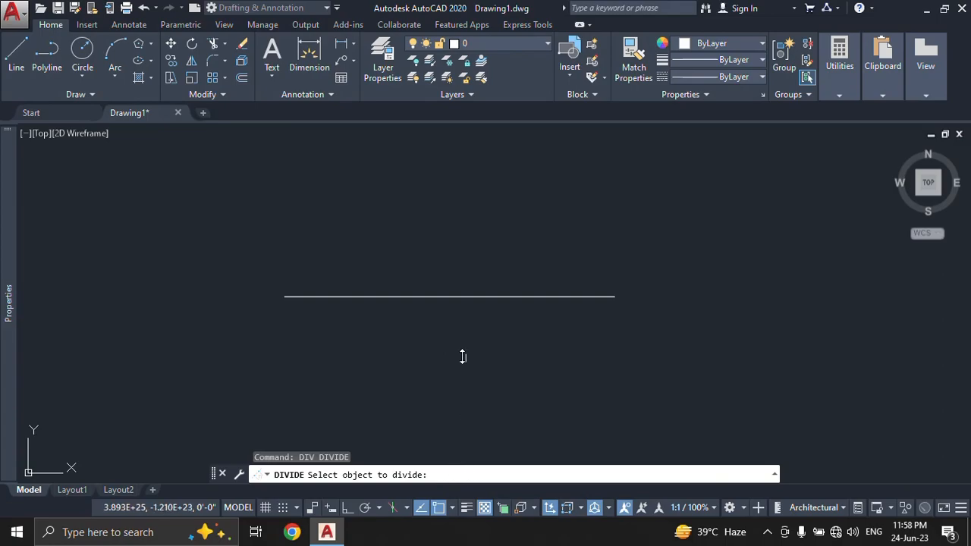
left_click(475, 297)
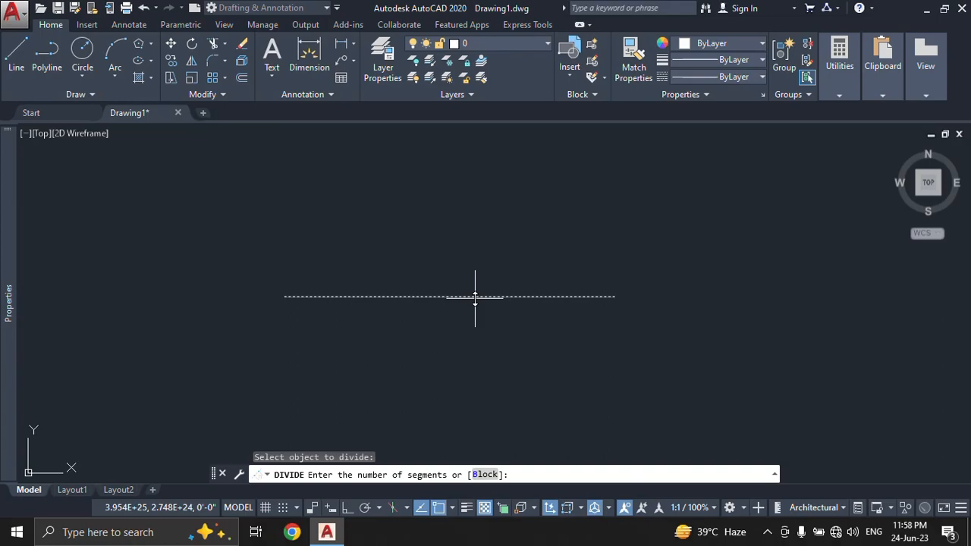
type("4")
key("Return")
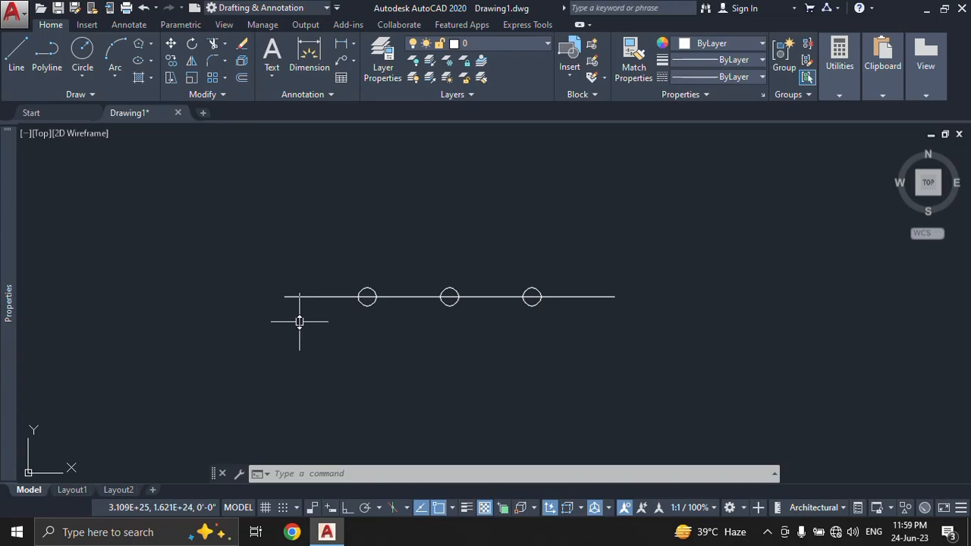
Step: Select the divided line near its left end to examine whether it is still one object, and clear the selection
left_click(320, 246)
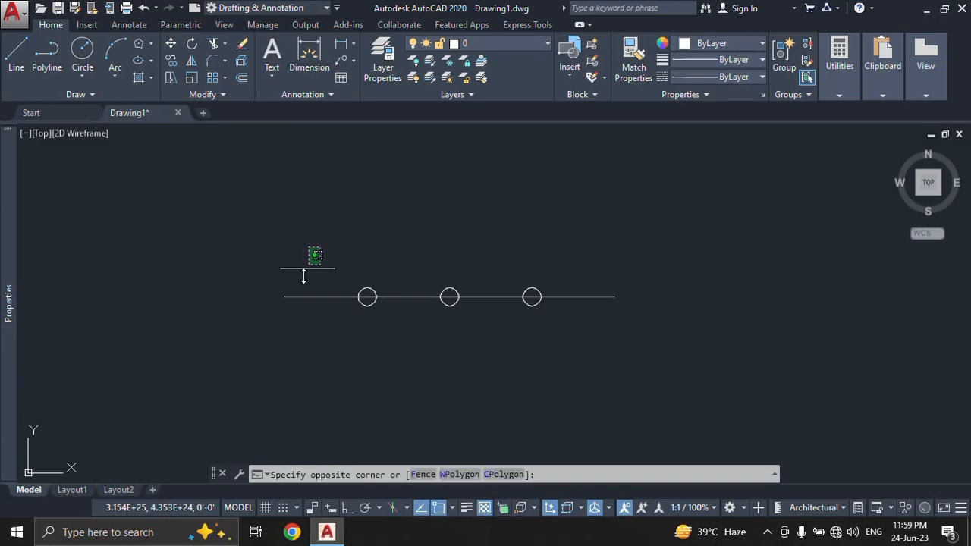
left_click(284, 316)
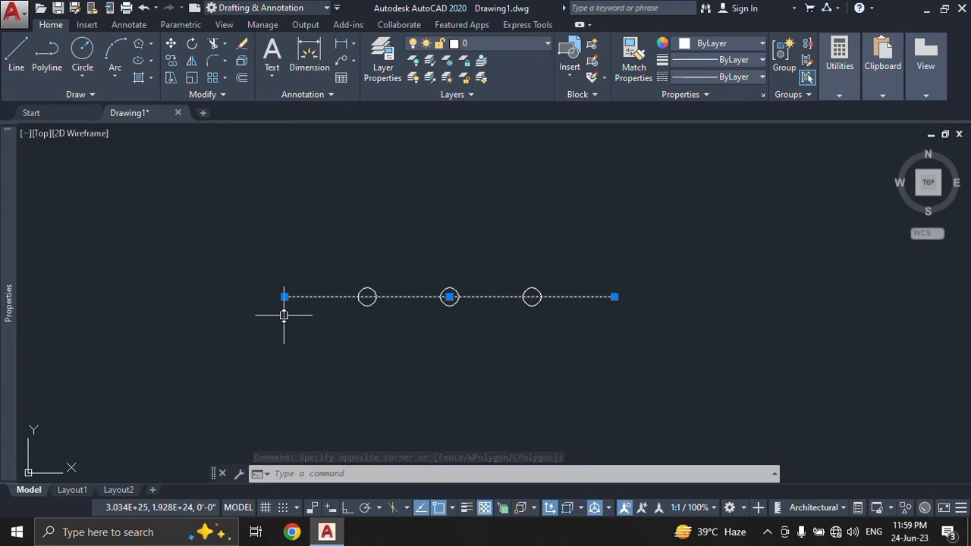
key("Escape")
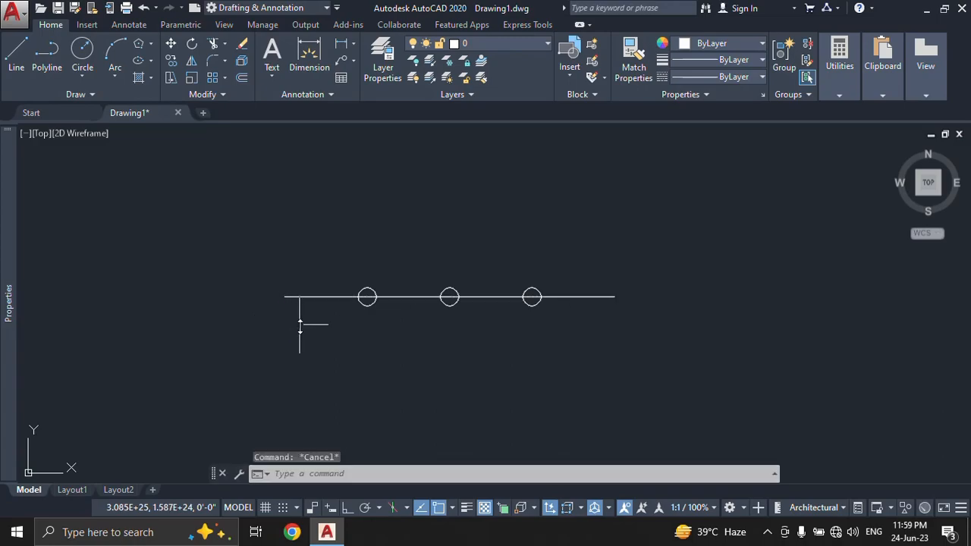
Step: Draw a steep line upward from the leftmost division point on the horizontal line
type("1")
key("Return")
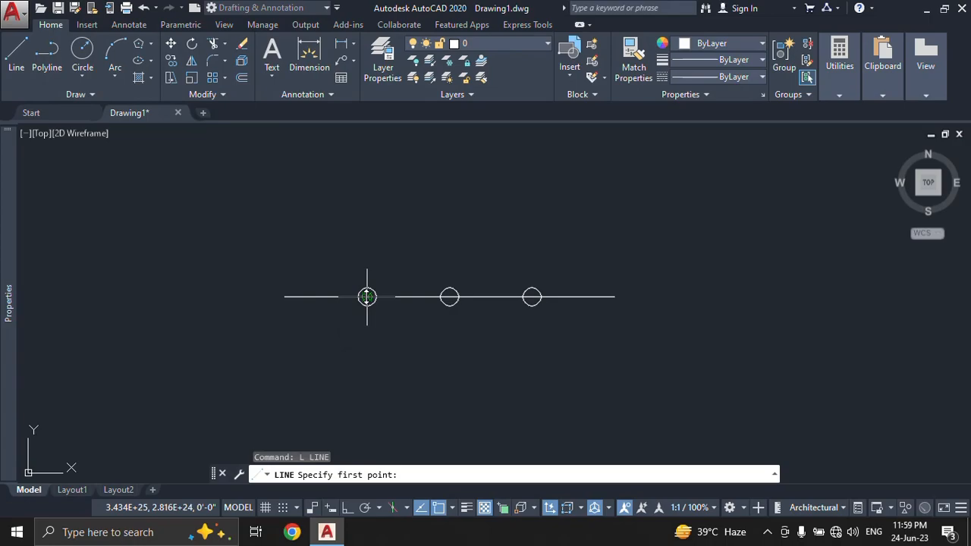
left_click(367, 297)
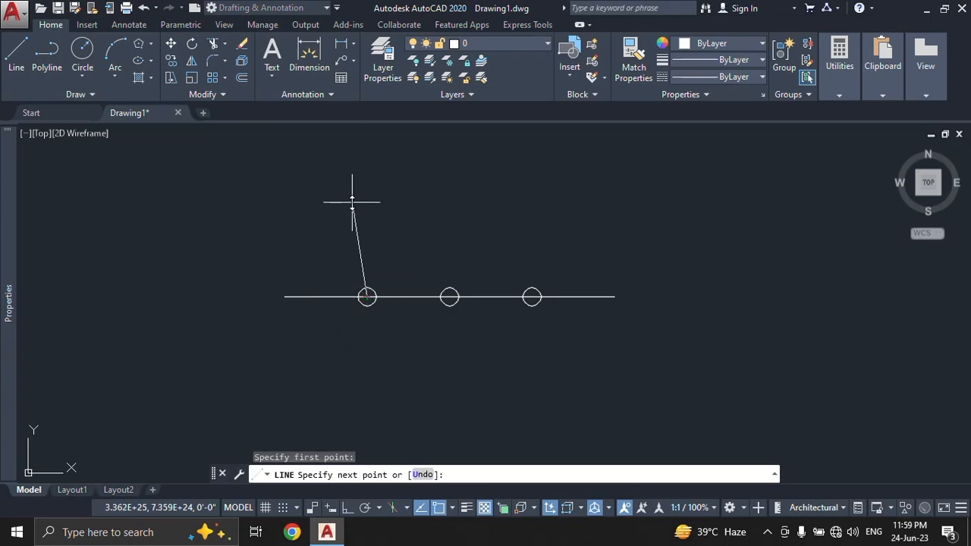
left_click(377, 200)
key("Escape")
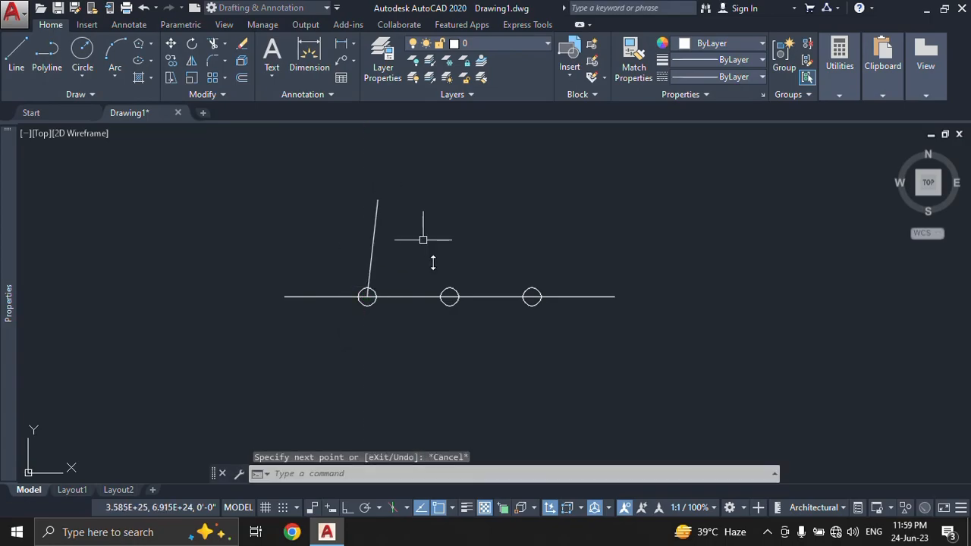
key("Return")
left_click(449, 297)
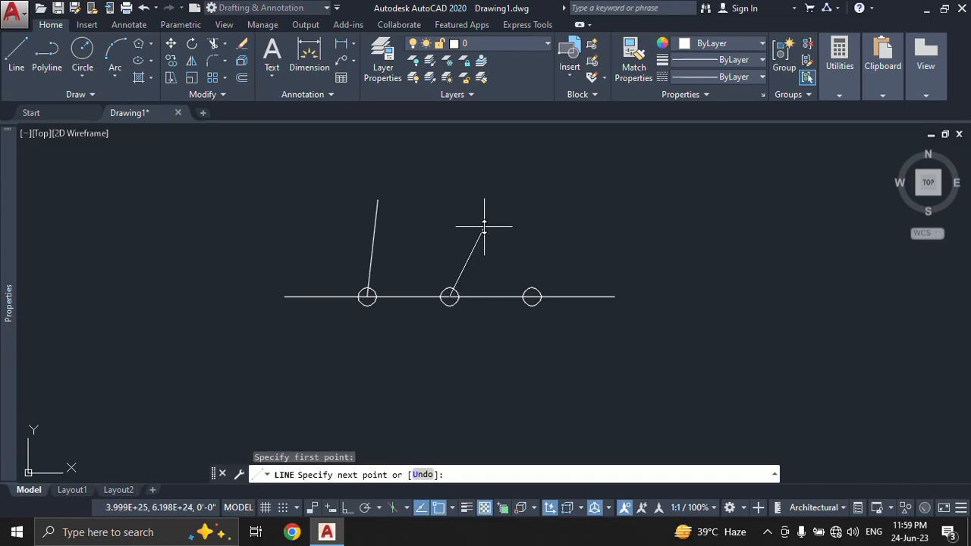
key("Escape")
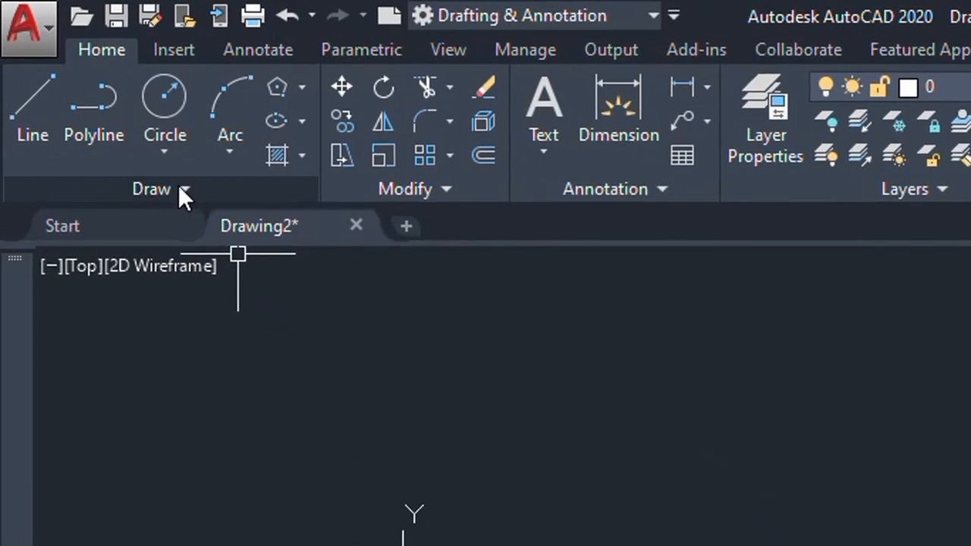
left_click(195, 189)
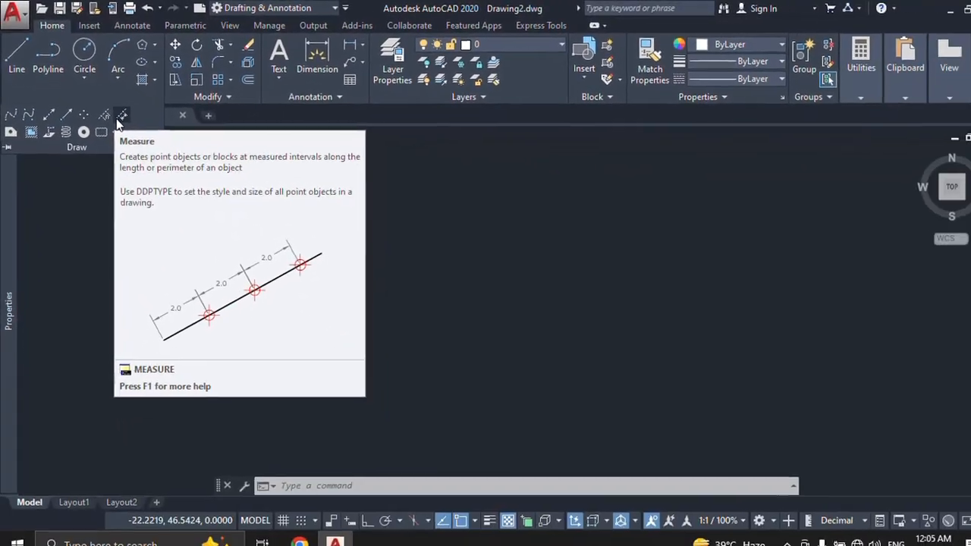
type("me")
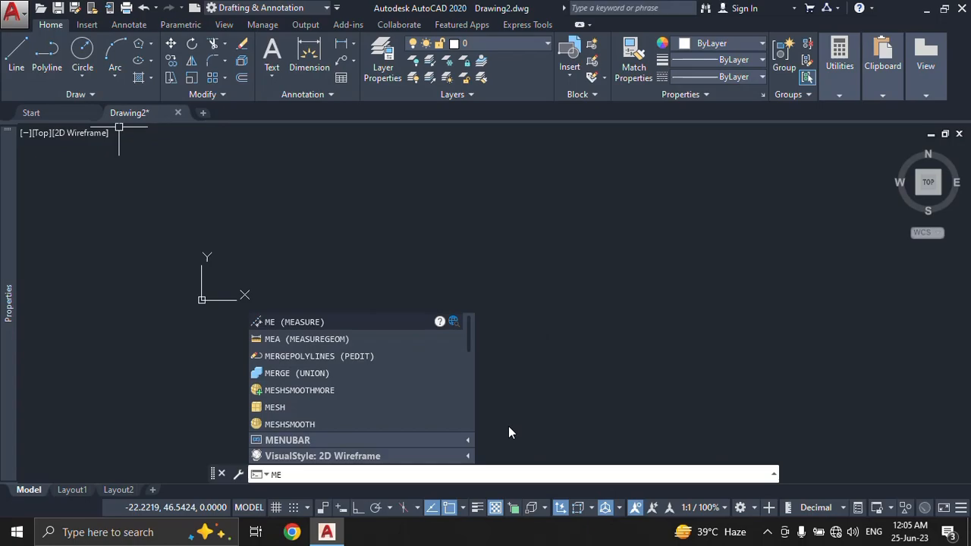
key("Return")
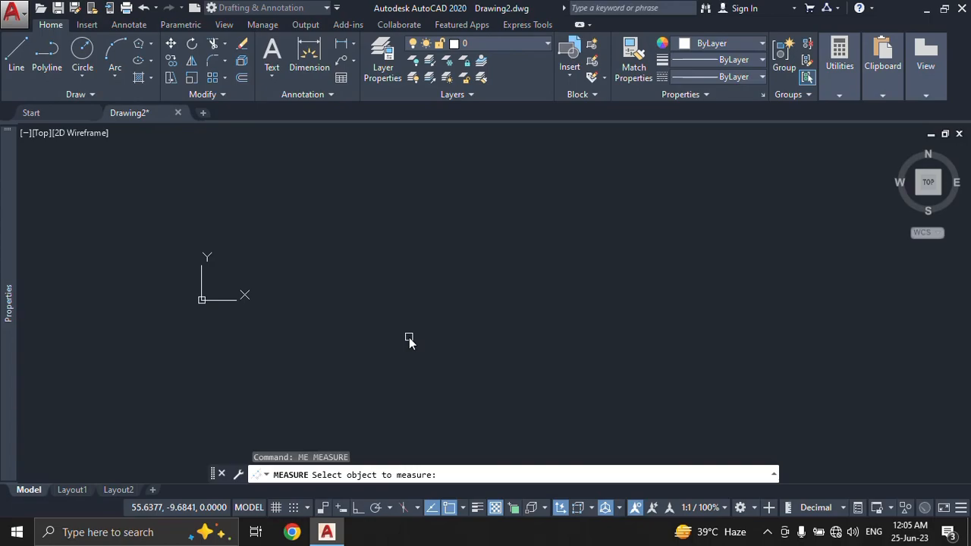
key("Escape")
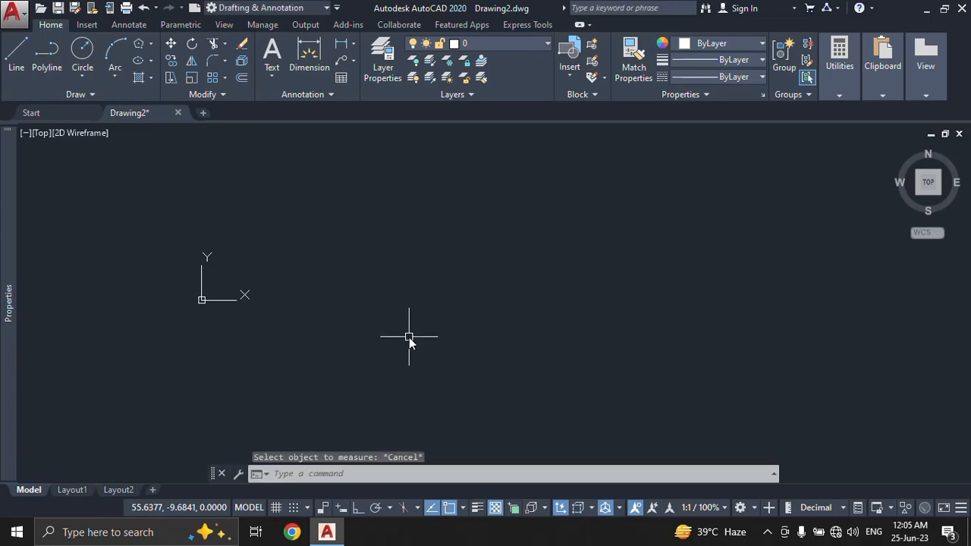
Step: Draw an open three-segment polyline that rises steeply, slopes gently down across the top and descends to the lower right
type("pl")
key("Return")
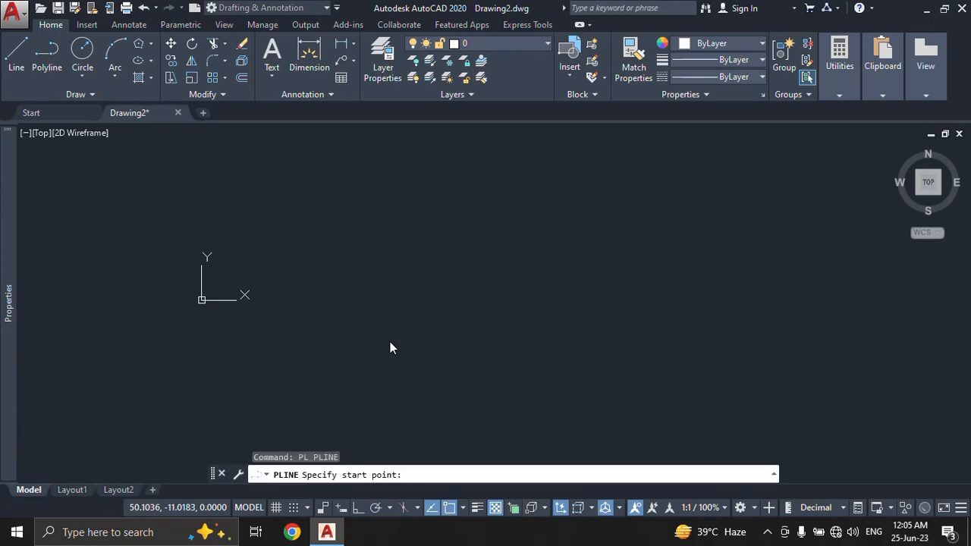
left_click(327, 373)
left_click(438, 239)
left_click(696, 273)
left_click(770, 372)
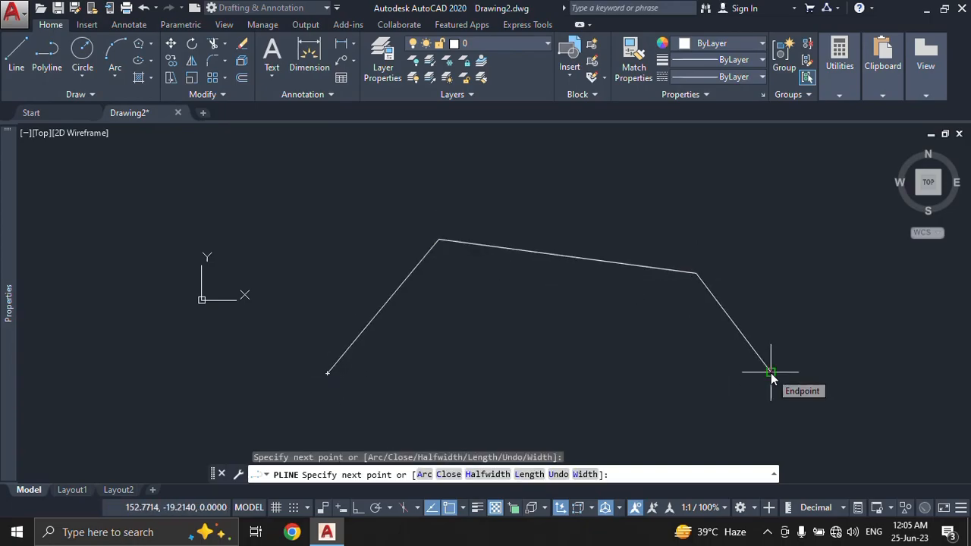
key("Escape")
Step: Place points every 5 units along the polyline with the Measure command, starting from its left end
middle_click_drag(509, 369, 422, 344)
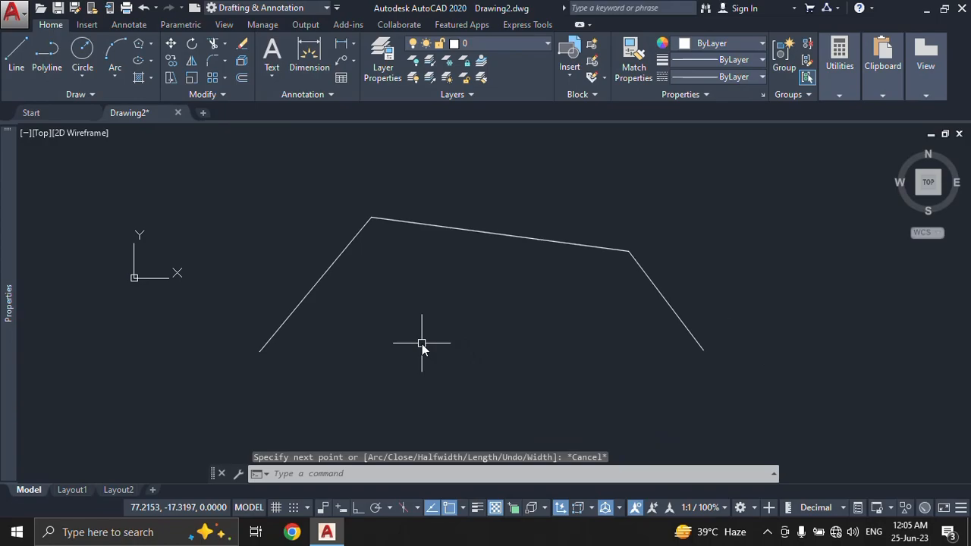
left_click(424, 474)
type("me")
key("Return")
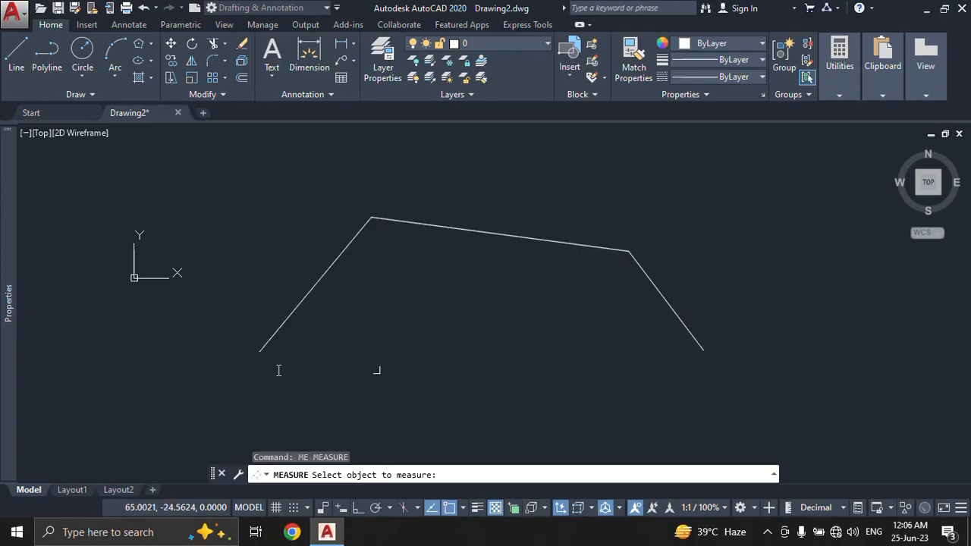
left_click(269, 339)
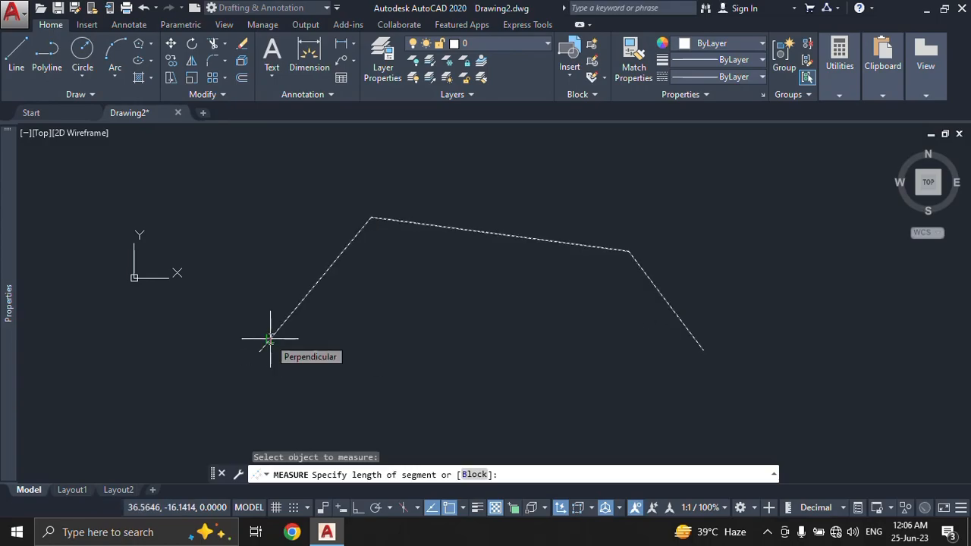
type("5")
key("Return")
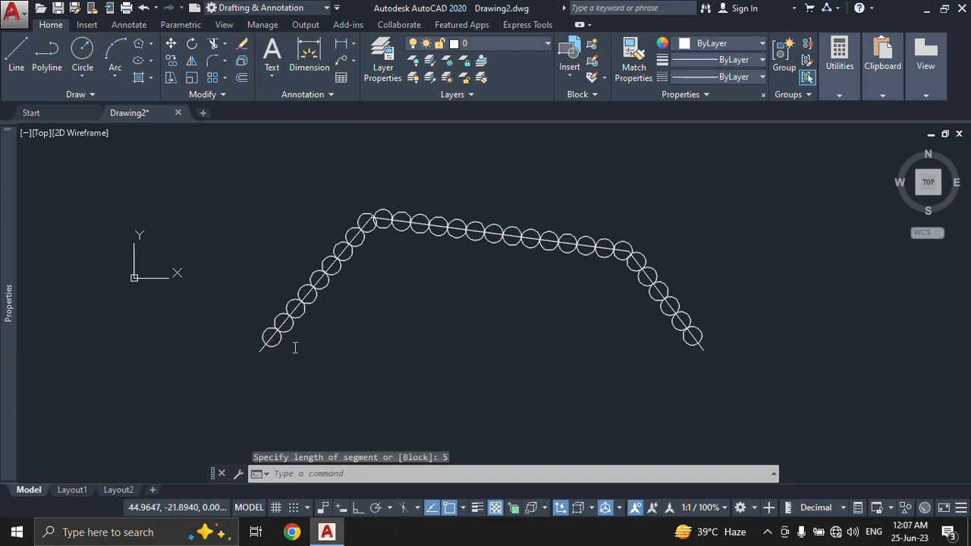
Step: Examine the spacing of the measured points along the polyline, and undo the Measure operation
scroll(274, 348, "up", 2)
middle_click_drag(275, 349, 211, 371)
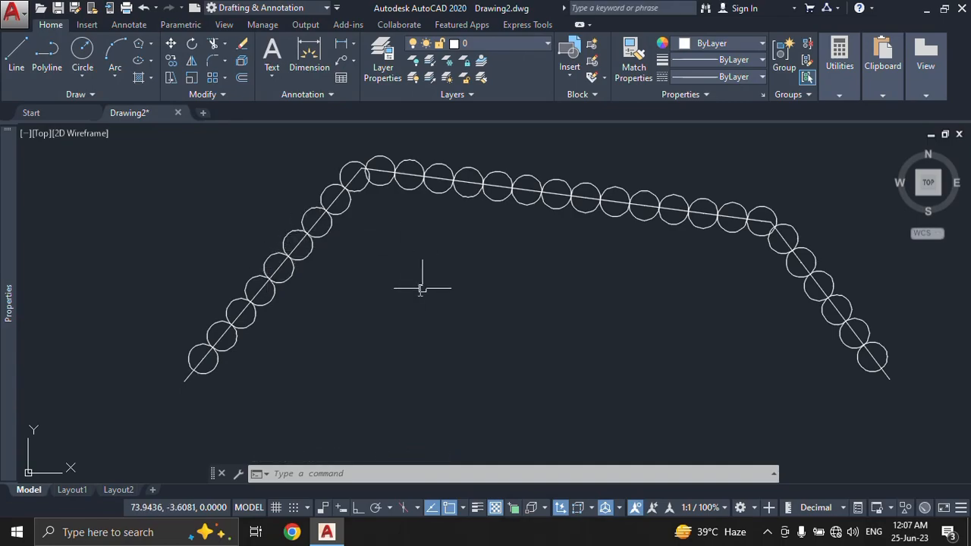
scroll(418, 286, "down", 2)
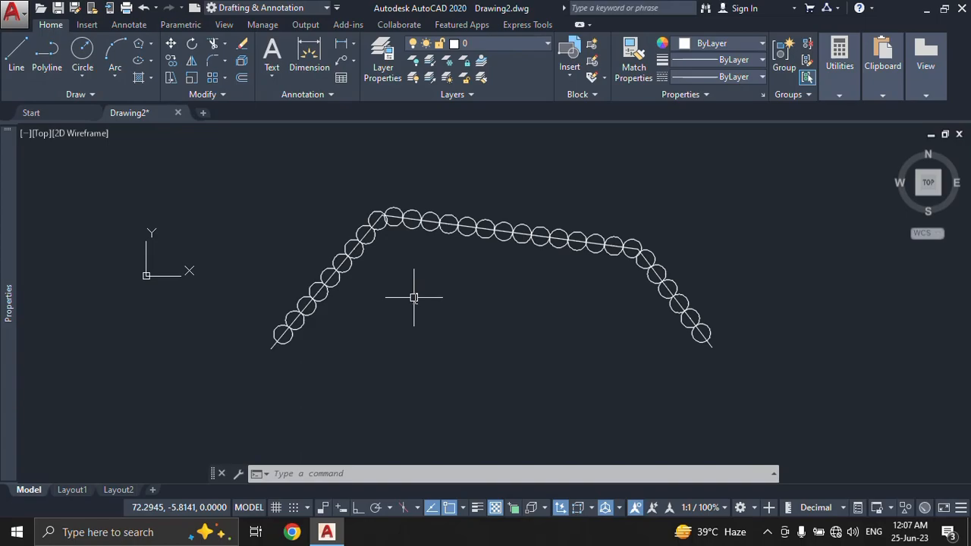
type("u")
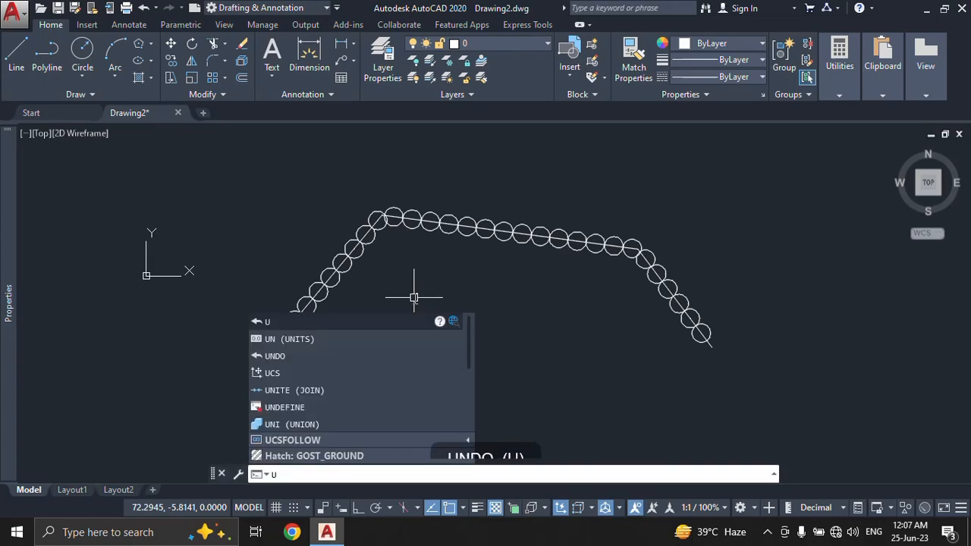
key("Return")
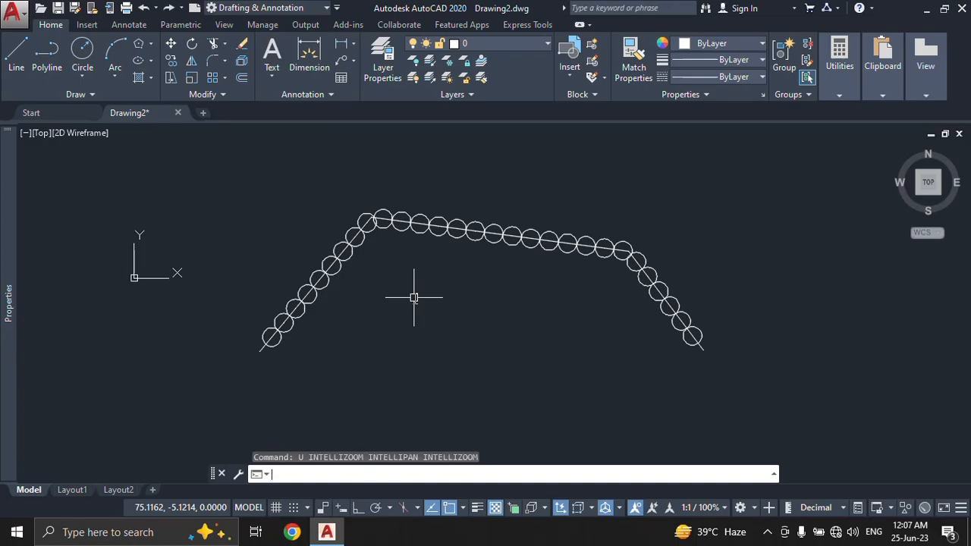
key("ctrl+z")
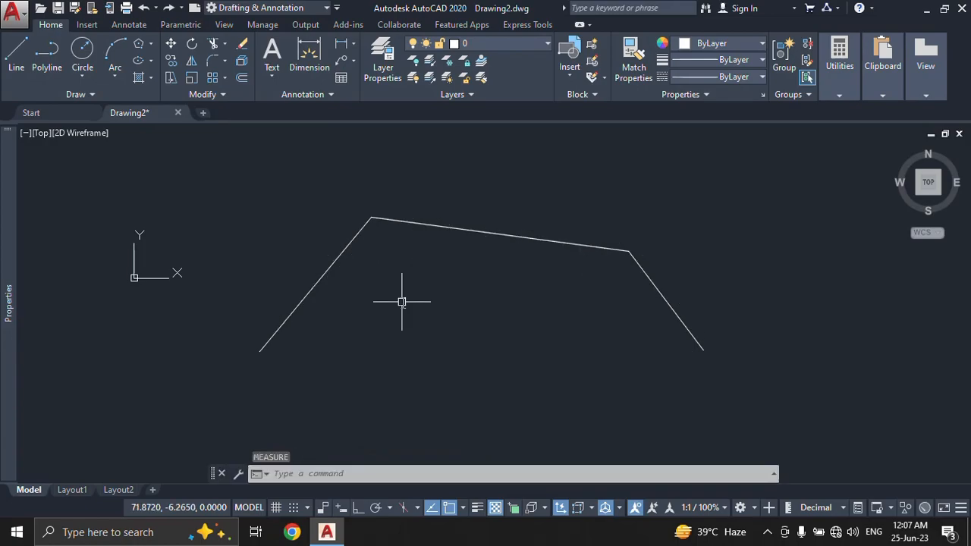
Step: Place points every 15 units along the three-segment polyline with the Measure command, starting from its left end
type("ME")
key("Return")
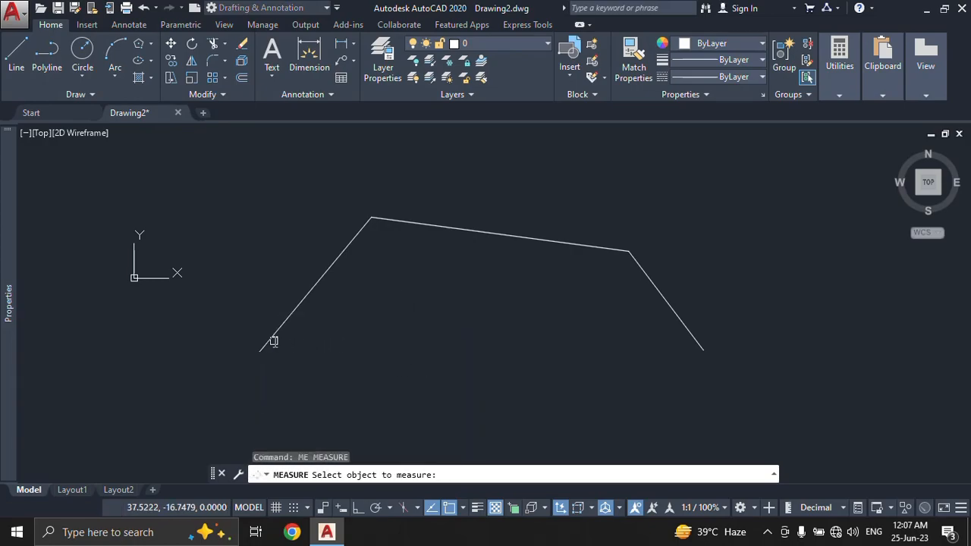
left_click(272, 340)
type("15")
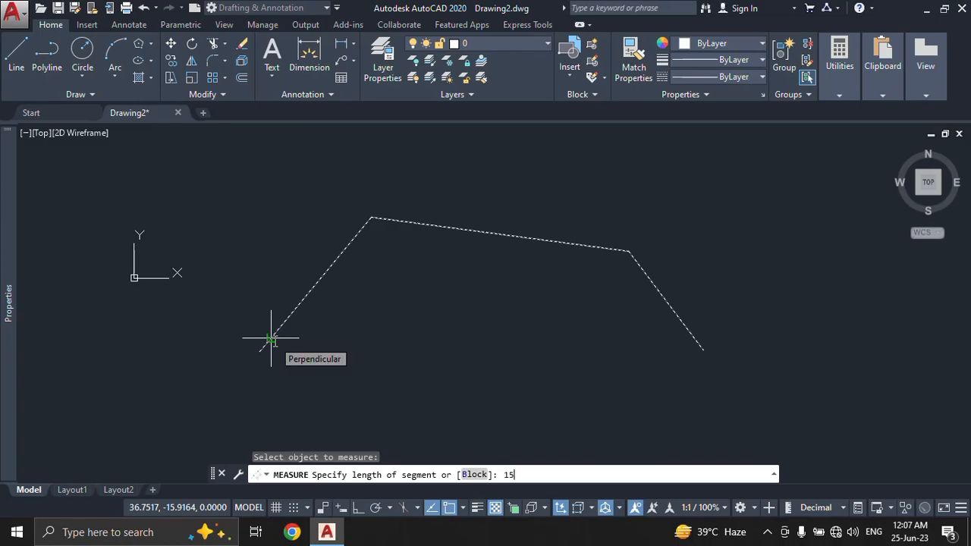
key("Return")
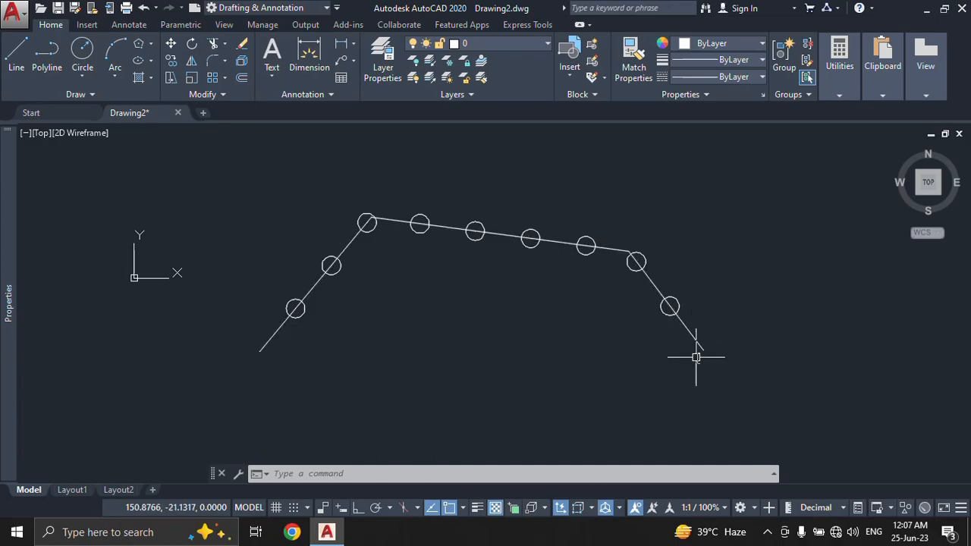
Step: Erase all the points placed along the polyline, keeping the polyline itself
left_click(256, 149)
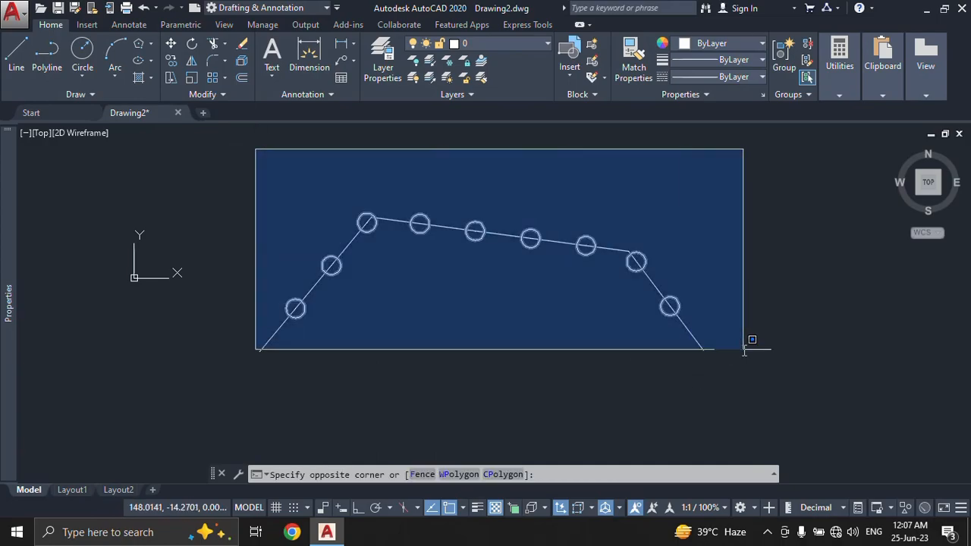
left_click(742, 337)
type("e")
key("Return")
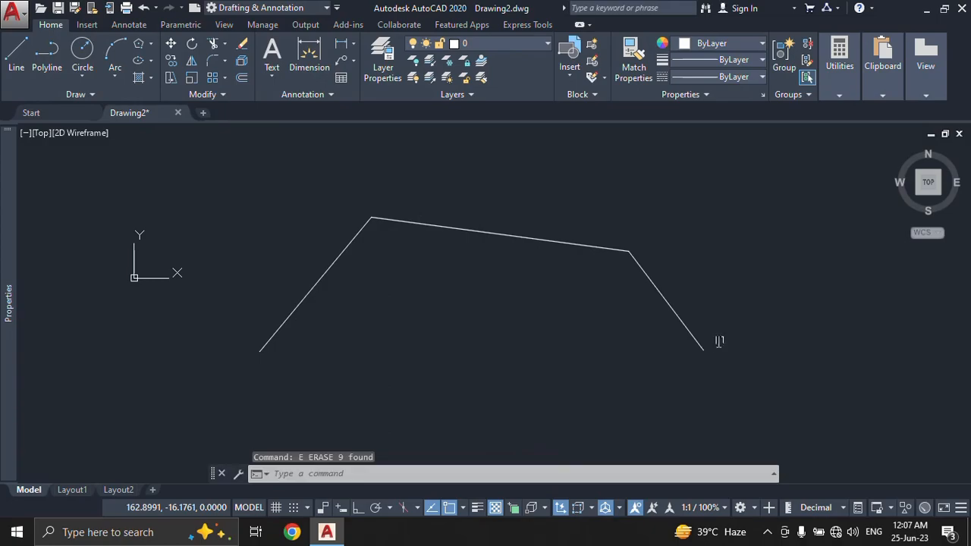
Step: Measure the polyline from its left end with points every 25 units, and undo the operation
type("m")
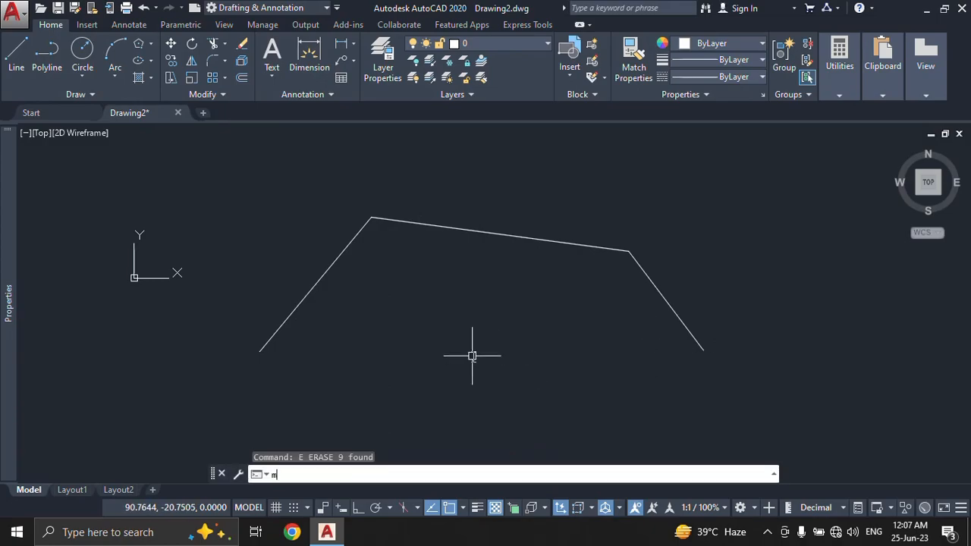
type("e")
key("Return")
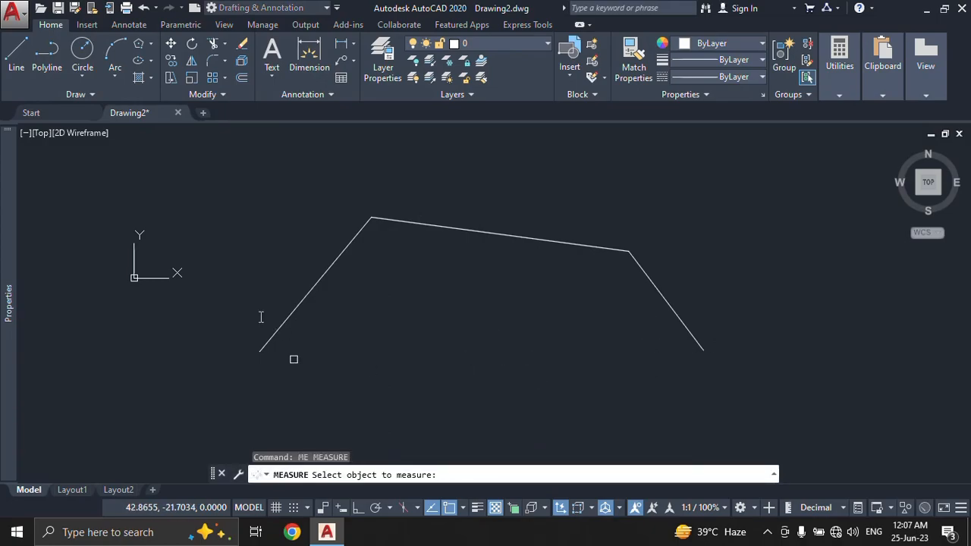
left_click(267, 341)
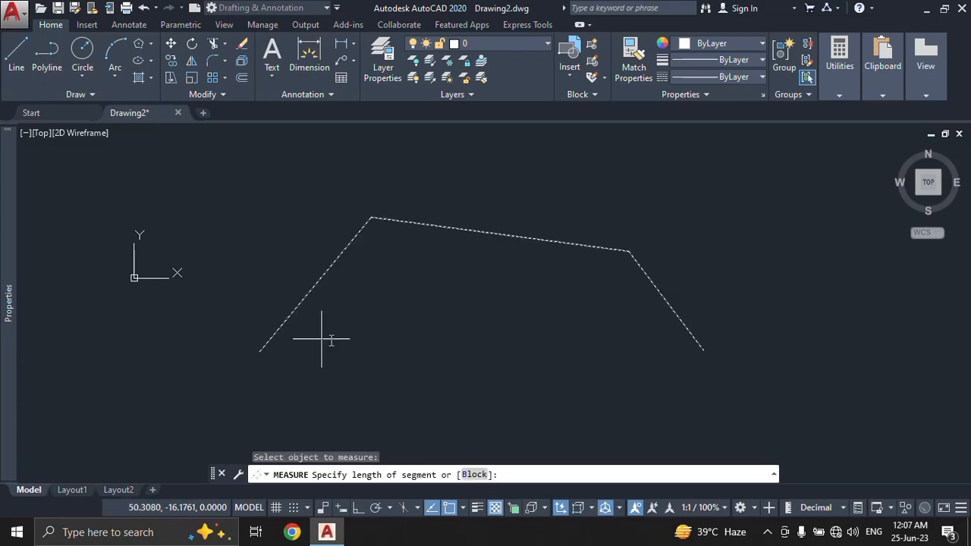
type("25")
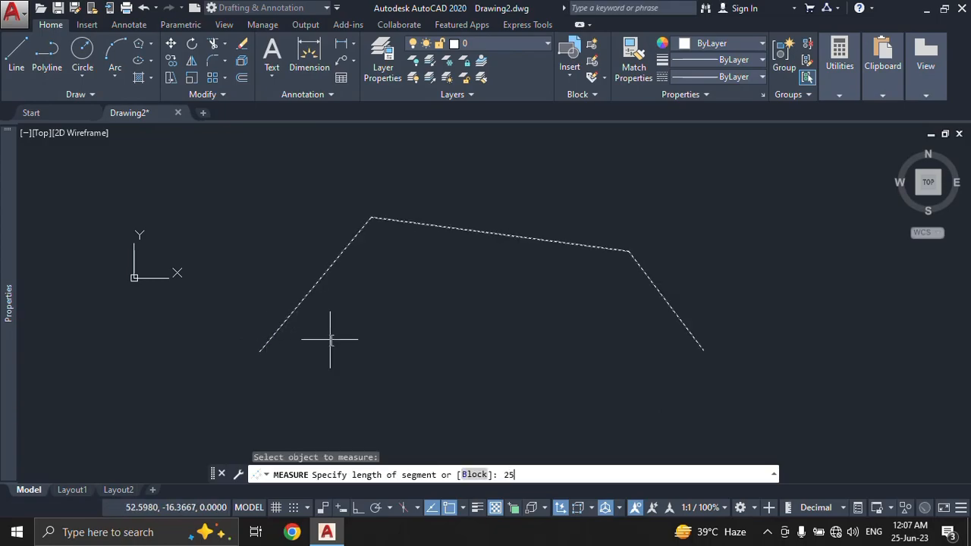
type("'")
key("BackSpace")
key("Return")
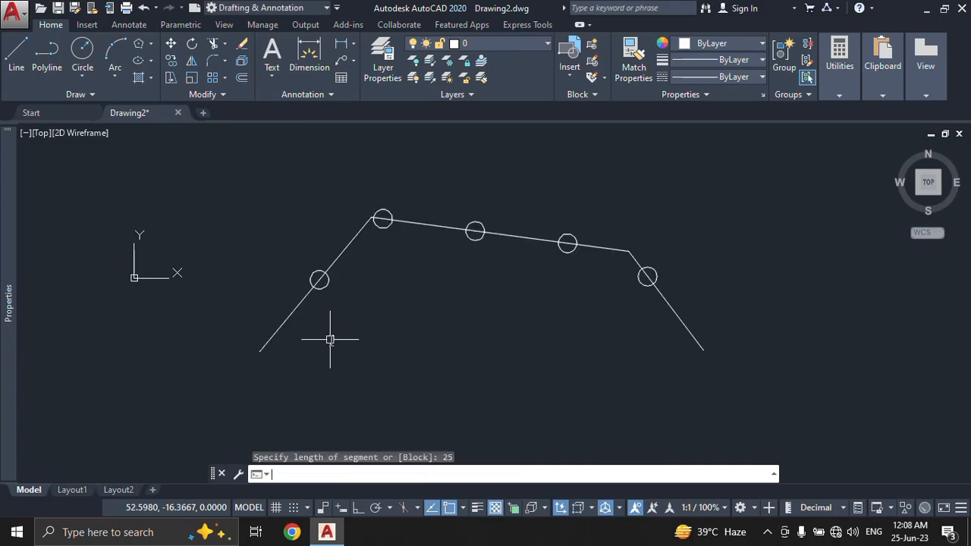
key("ctrl+z")
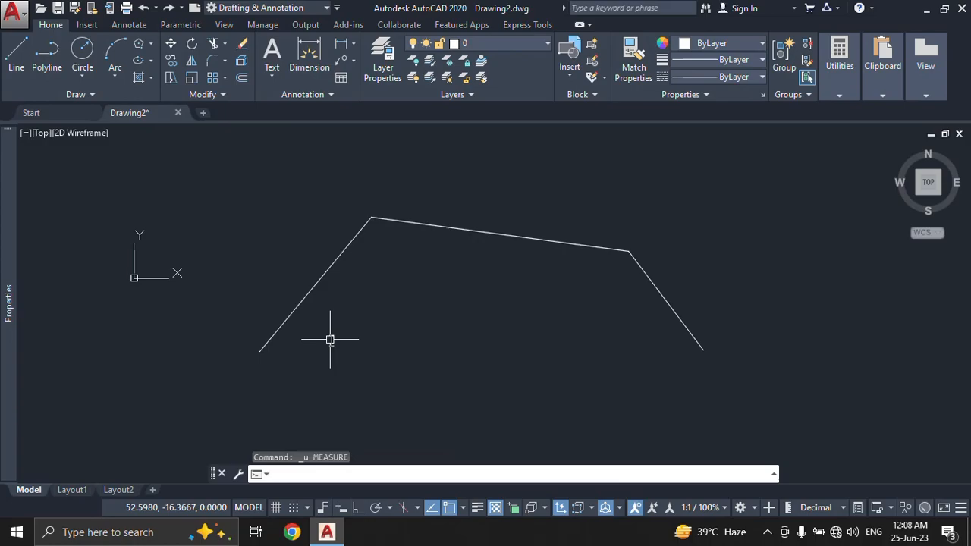
Step: Place points every 40 units along the three-segment polyline with the Measure command, starting from its left end
type("me")
key("Return")
left_click(272, 340)
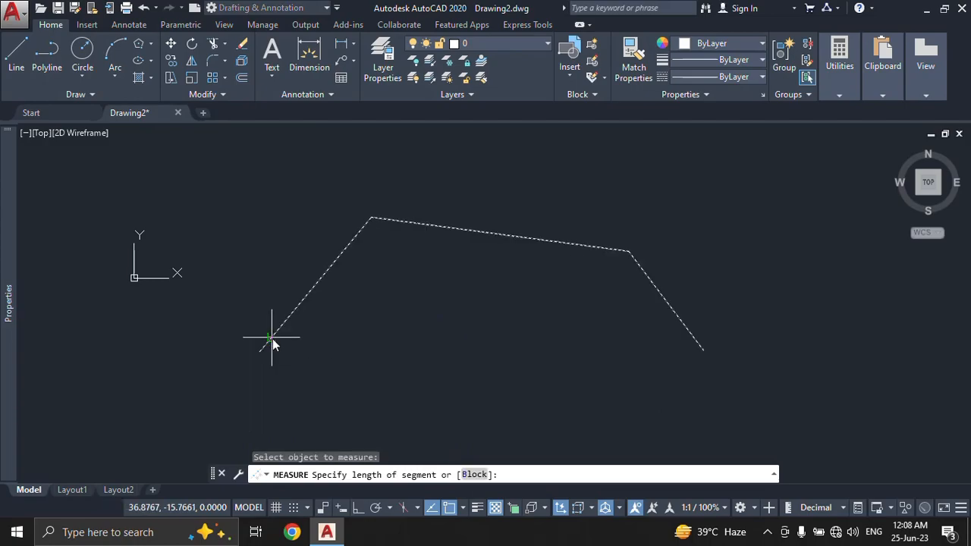
type("40")
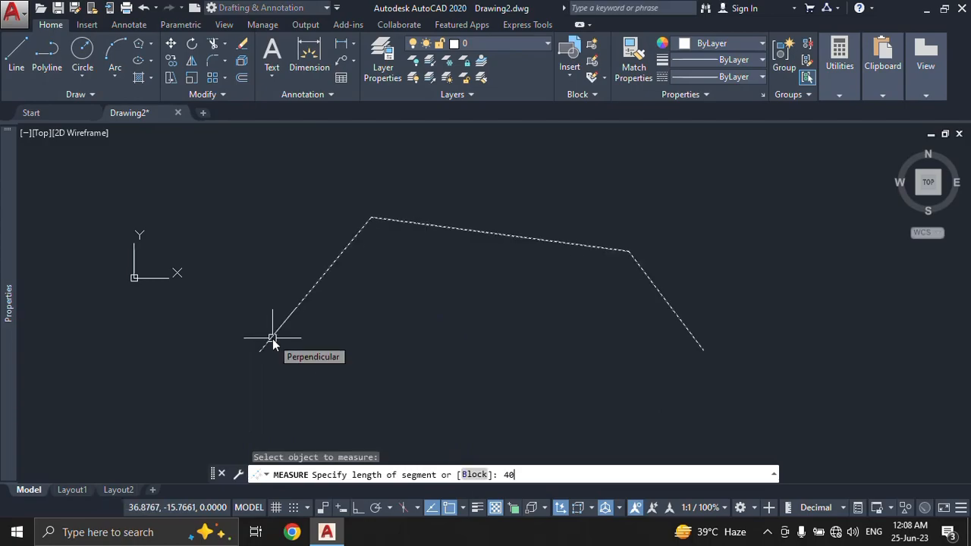
key("Return")
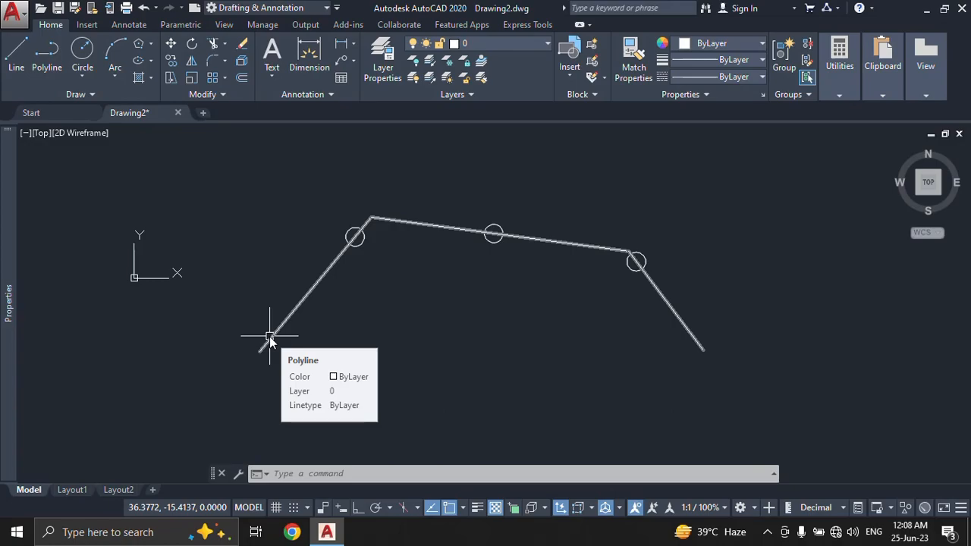
Step: Draw a single-segment horizontal polyline below the three-segment one, using Ortho mode to keep it straight, and turn Ortho off
scroll(270, 339, "down", 2)
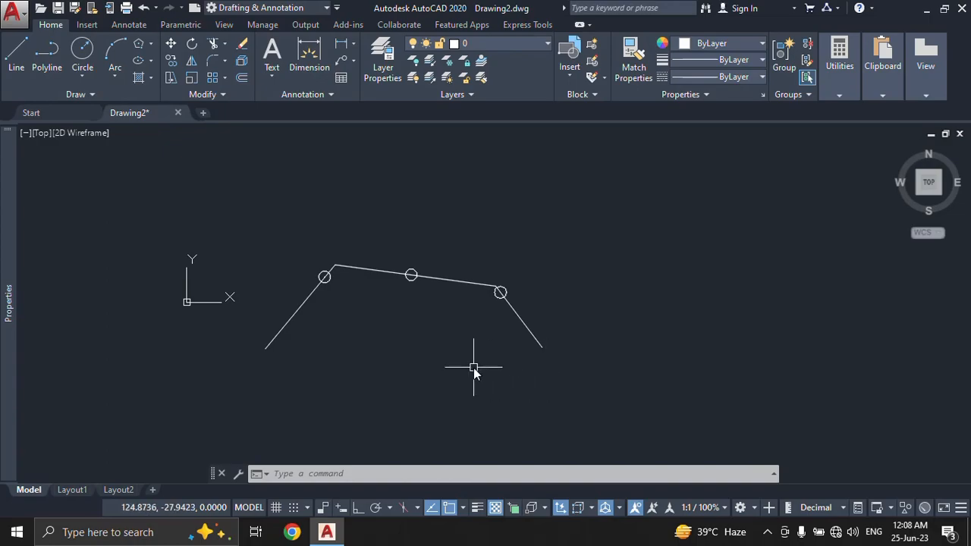
middle_click_drag(473, 370, 470, 327)
type("pl")
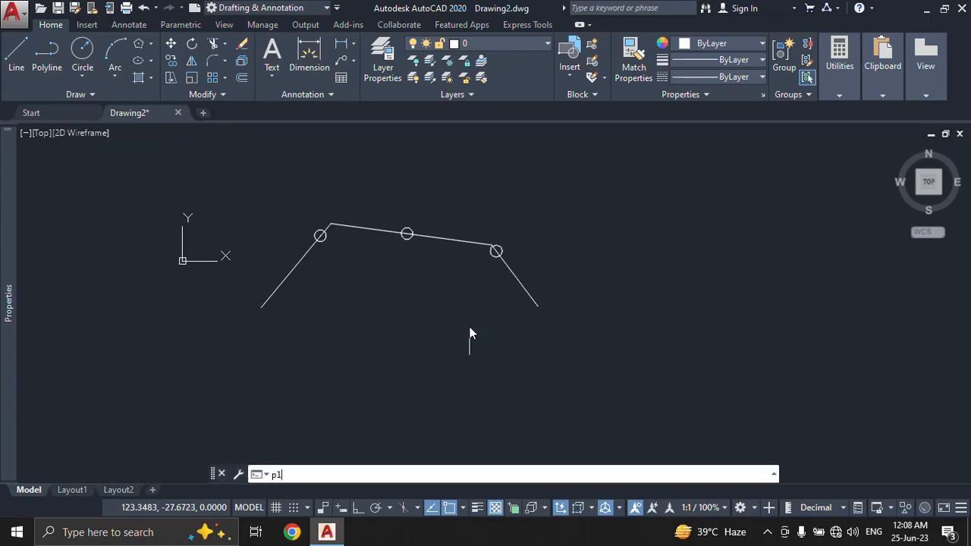
key("Return")
left_click(287, 379)
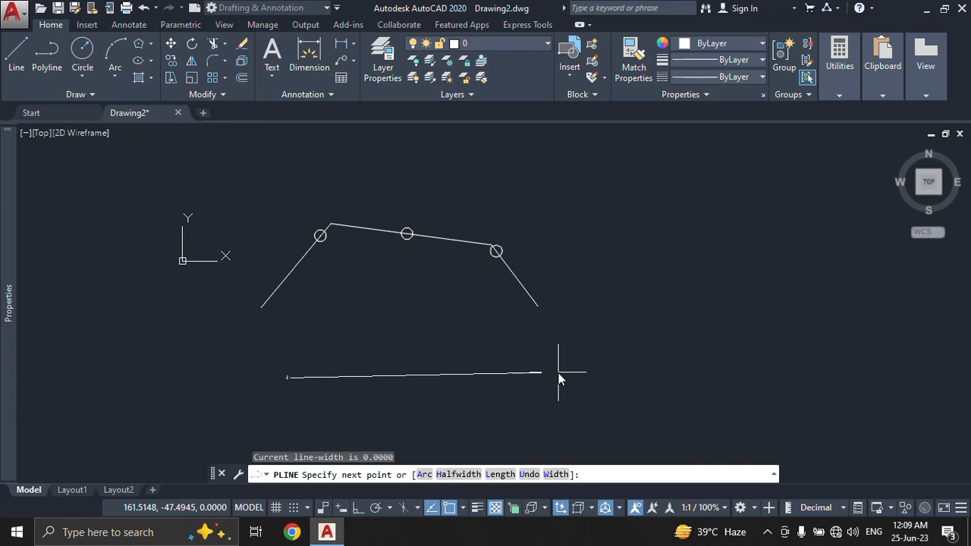
key("F8")
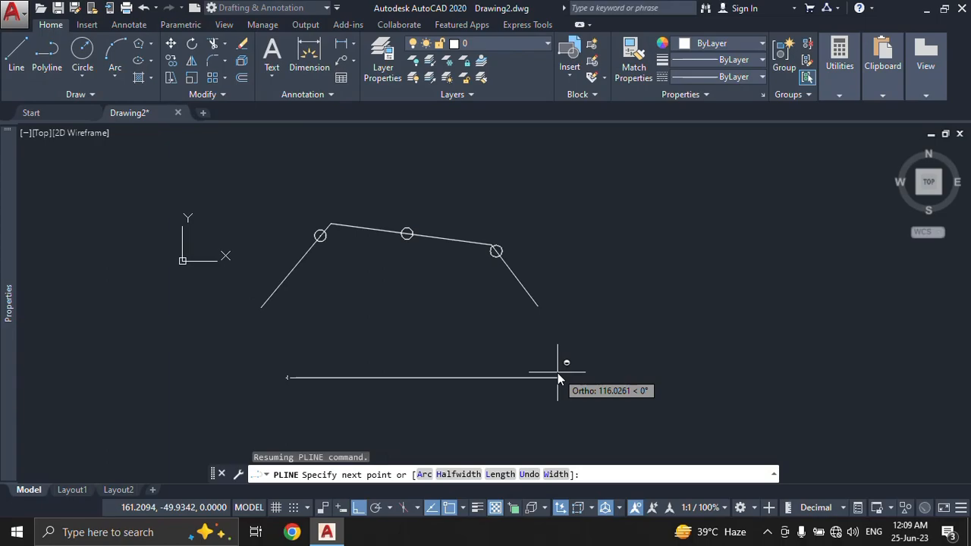
key("F8")
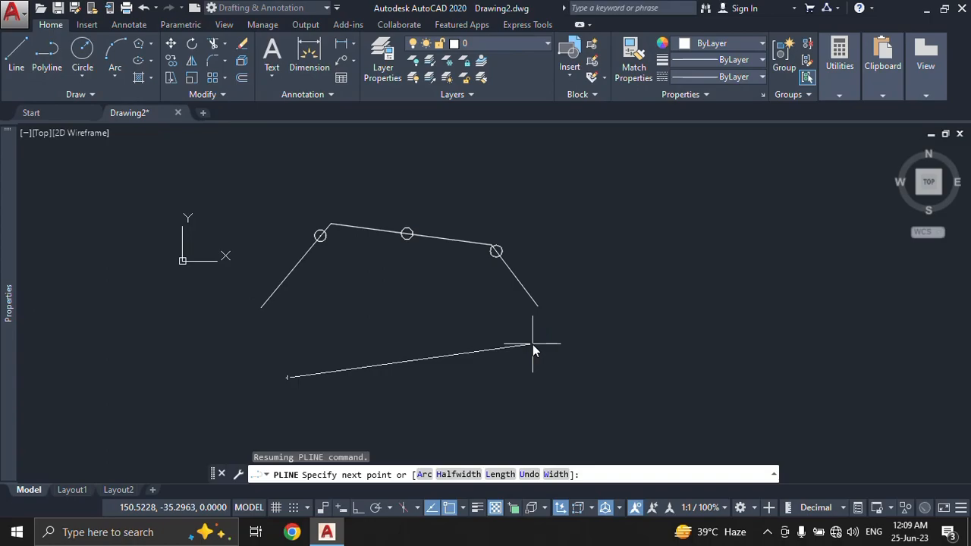
key("F8")
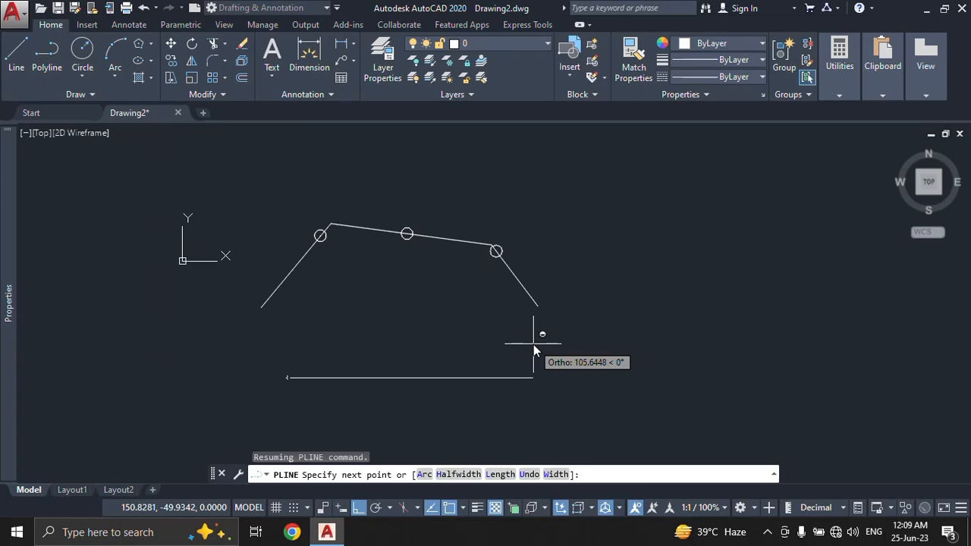
left_click(636, 369)
key("F8")
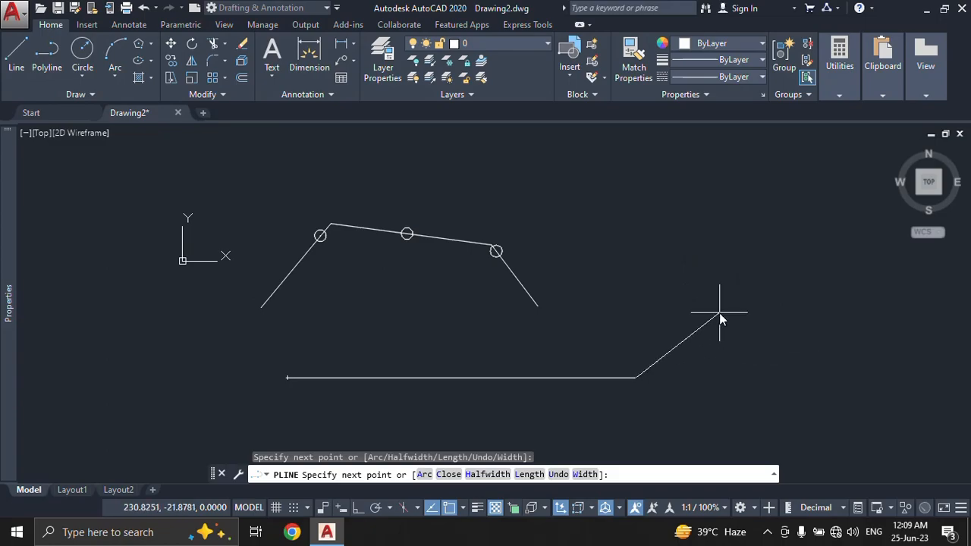
key("Escape")
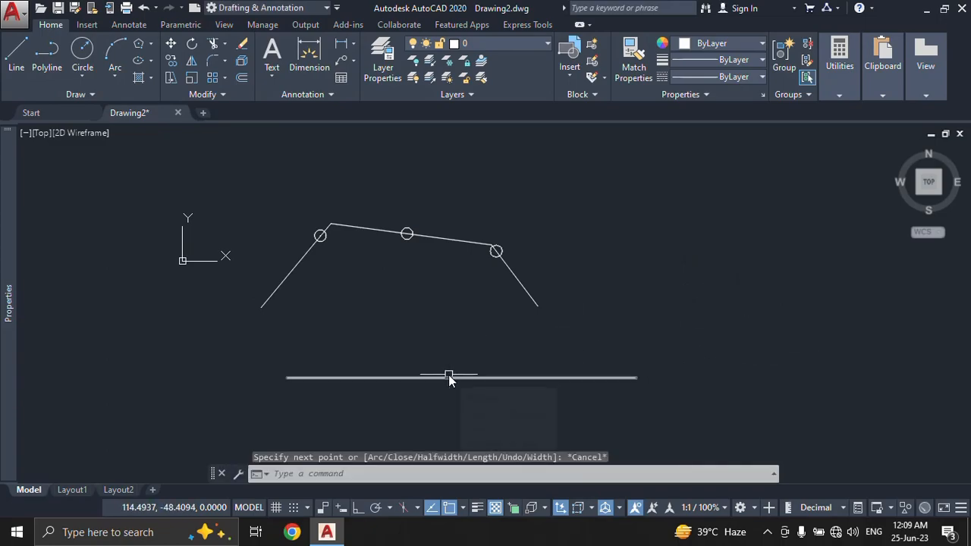
Step: Place points every 12 units along the horizontal polyline with the Measure command, starting from its left end
type("ME")
key("Return")
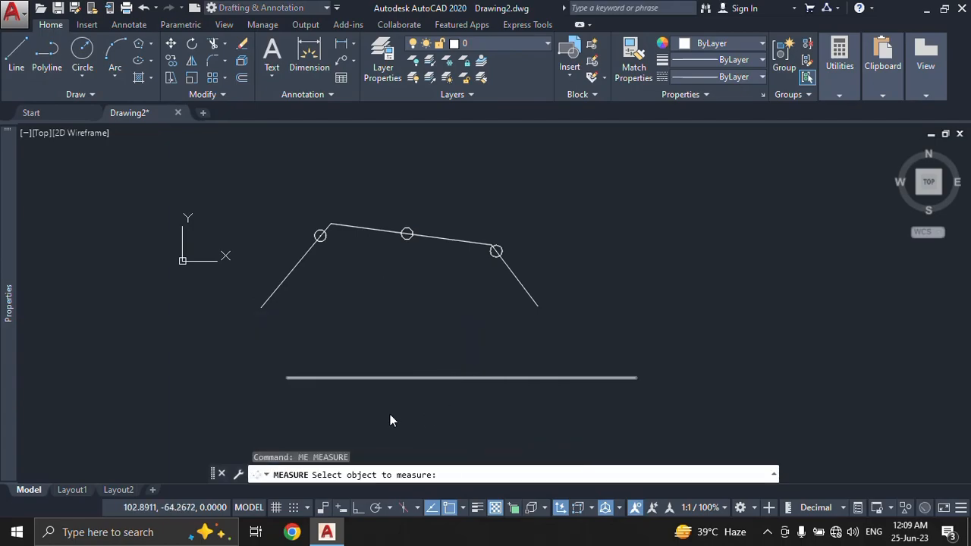
left_click(300, 377)
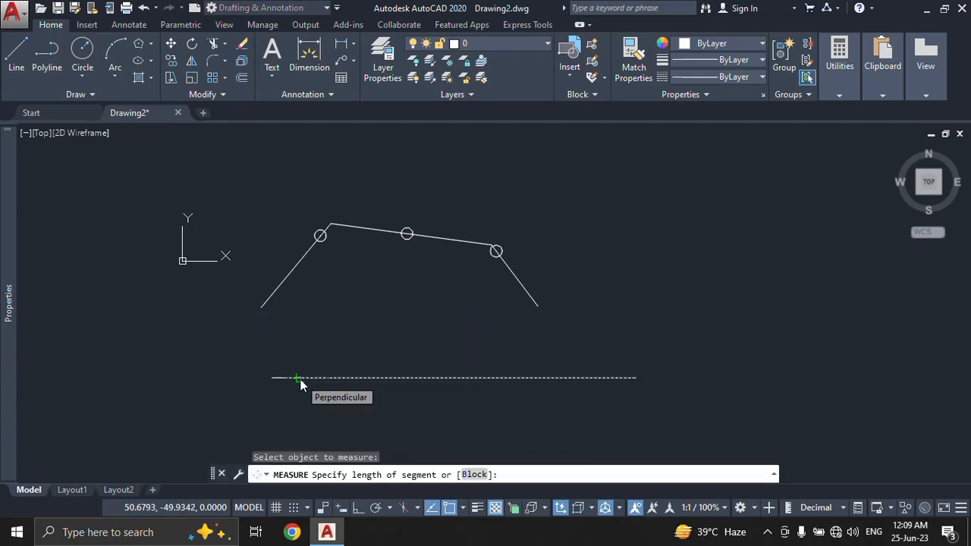
type("12")
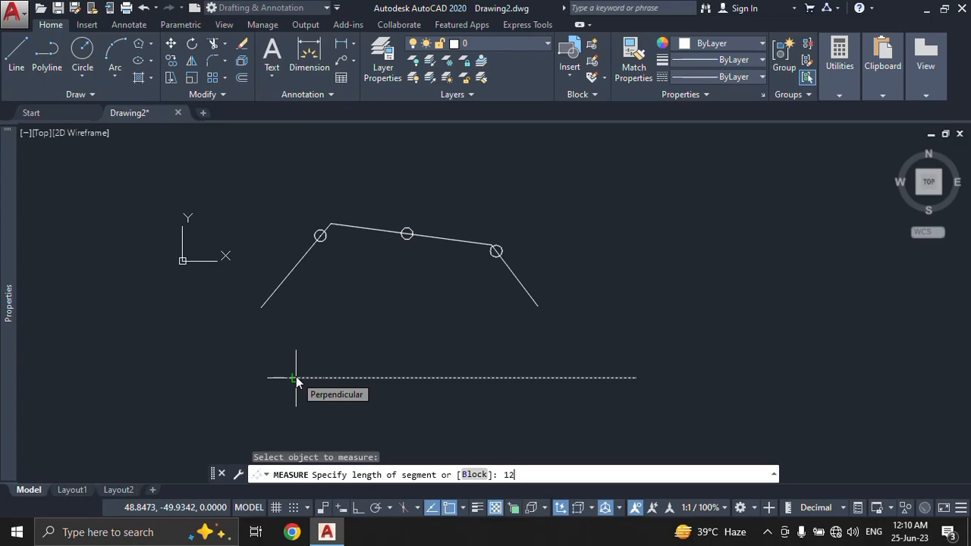
key("Return")
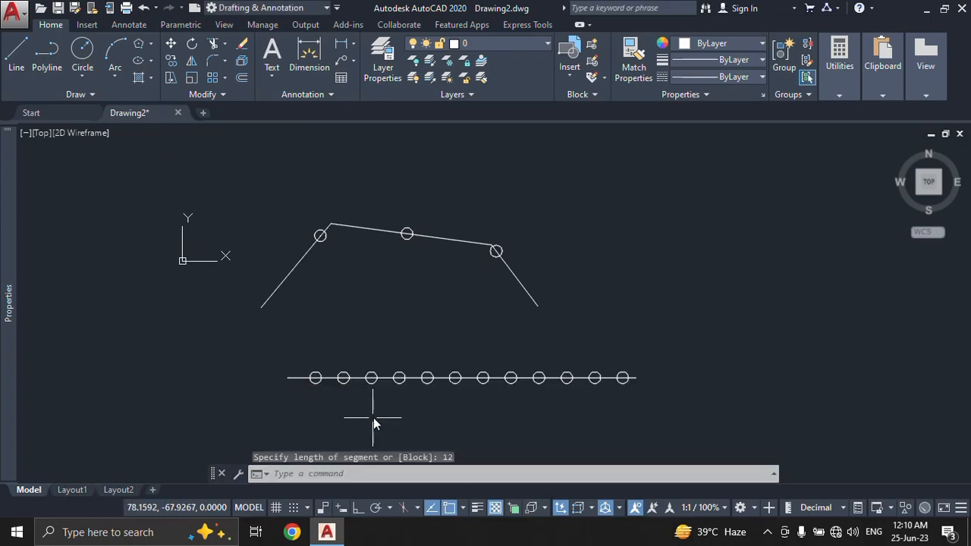
Step: Delete all the measured points on the horizontal polyline, keeping the polyline itself
scroll(374, 399, "up", 2)
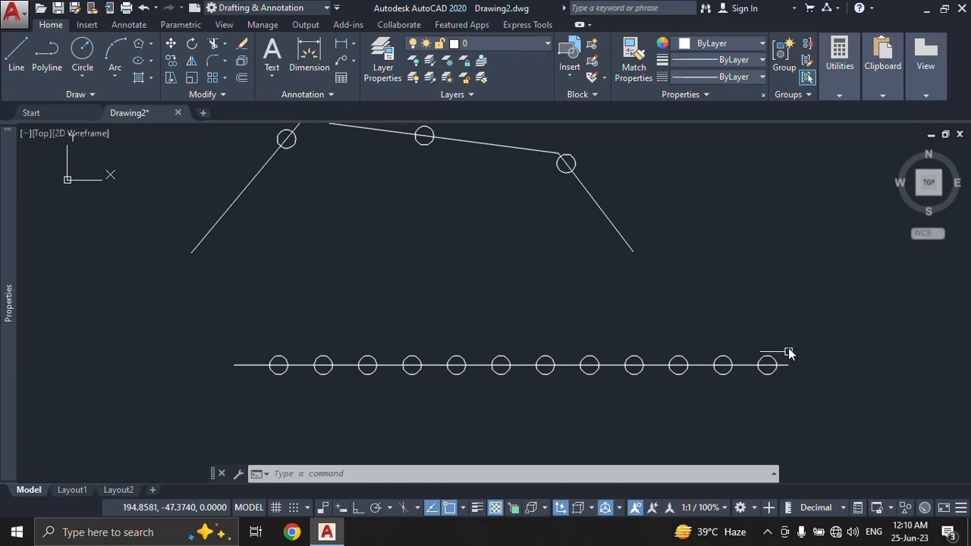
left_click(267, 316)
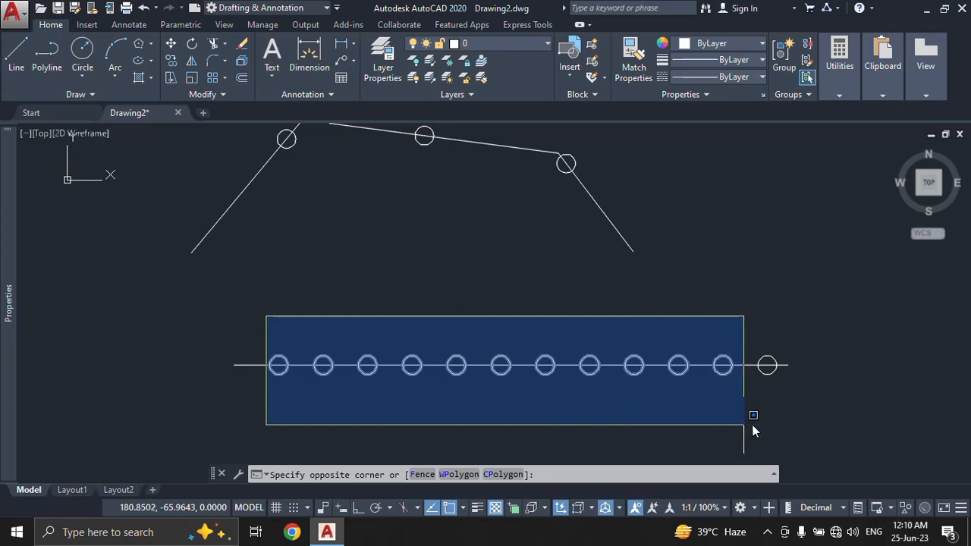
left_click(776, 421)
key("Delete")
Step: Place points every 12 units along the horizontal polyline with the Measure command, starting from its right end
type("me")
key("Return")
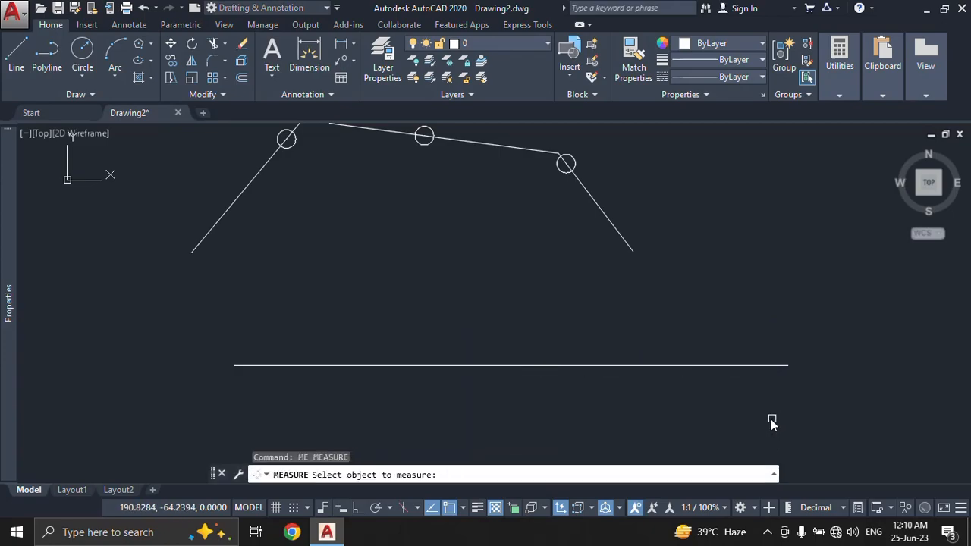
left_click(778, 366)
type("12")
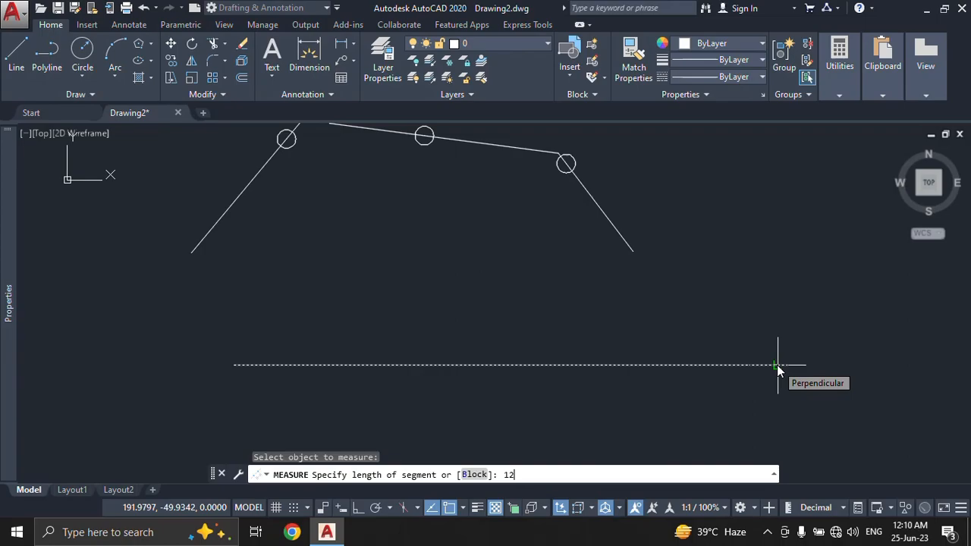
key("Return")
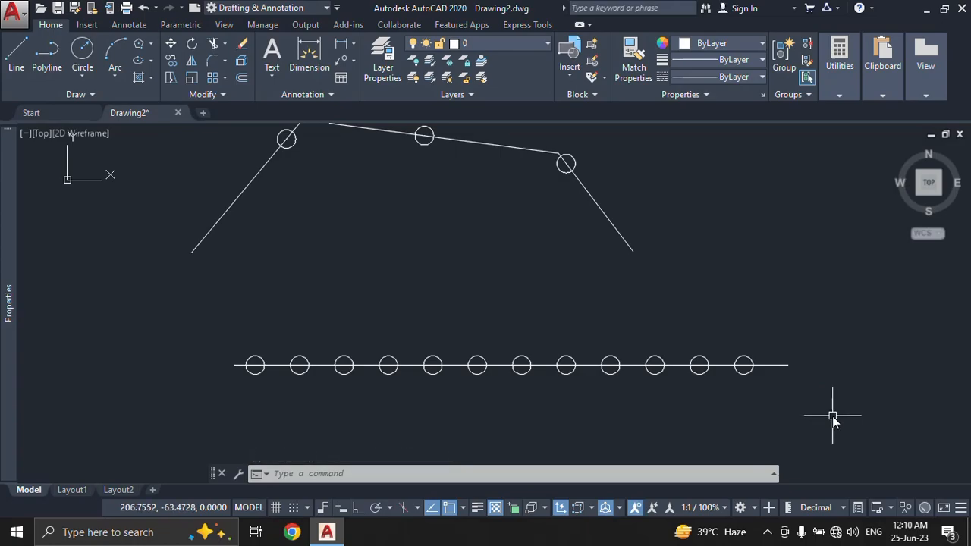
Step: Draw a rectangular revision cloud in the empty area to the right of the three-segment polyline, using the default arc length
scroll(667, 404, "down", 2)
middle_click_drag(666, 404, 558, 400)
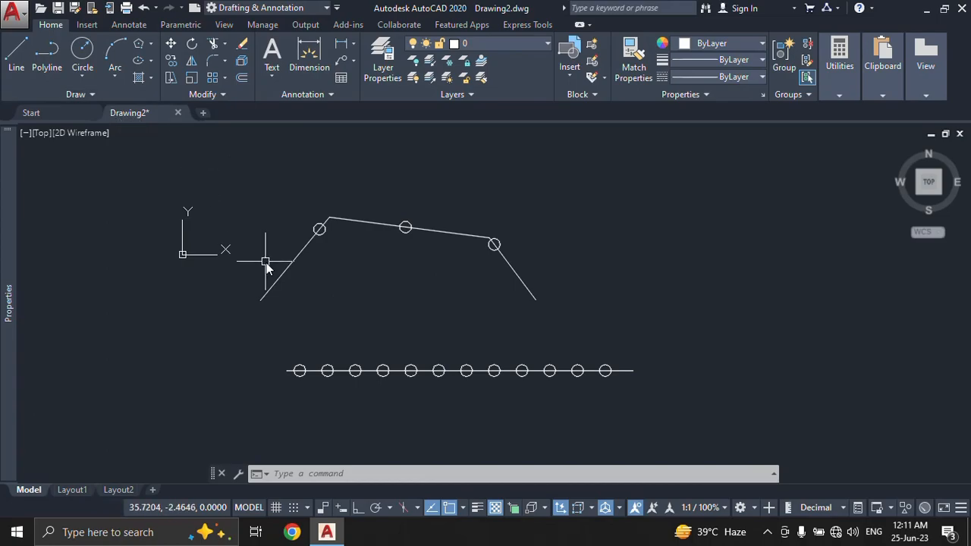
scroll(266, 261, "down", 2)
middle_click_drag(311, 286, 341, 281)
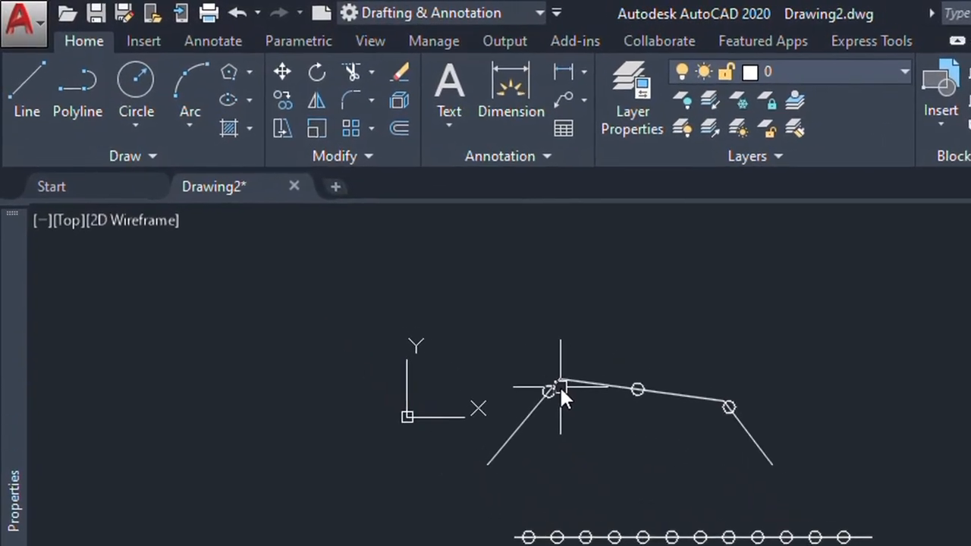
left_click(210, 190)
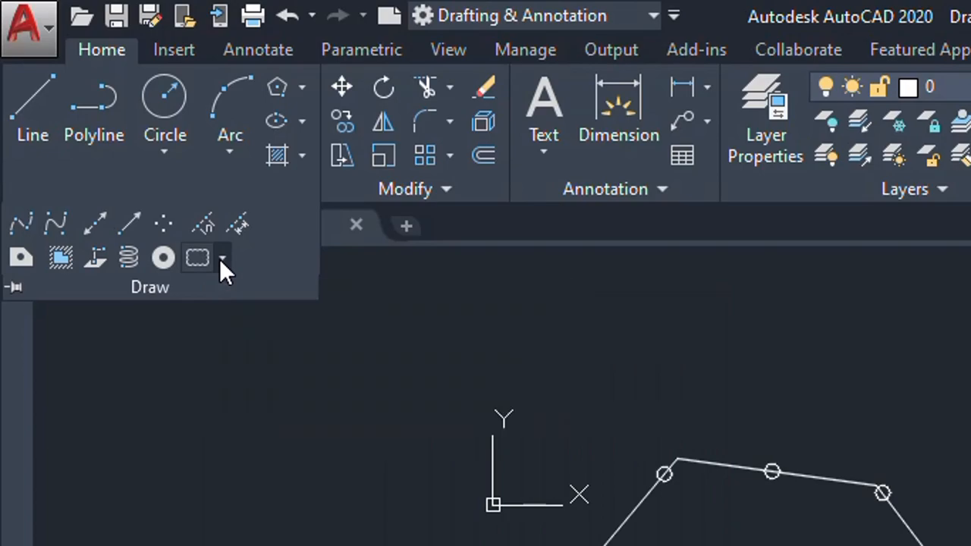
left_click(220, 258)
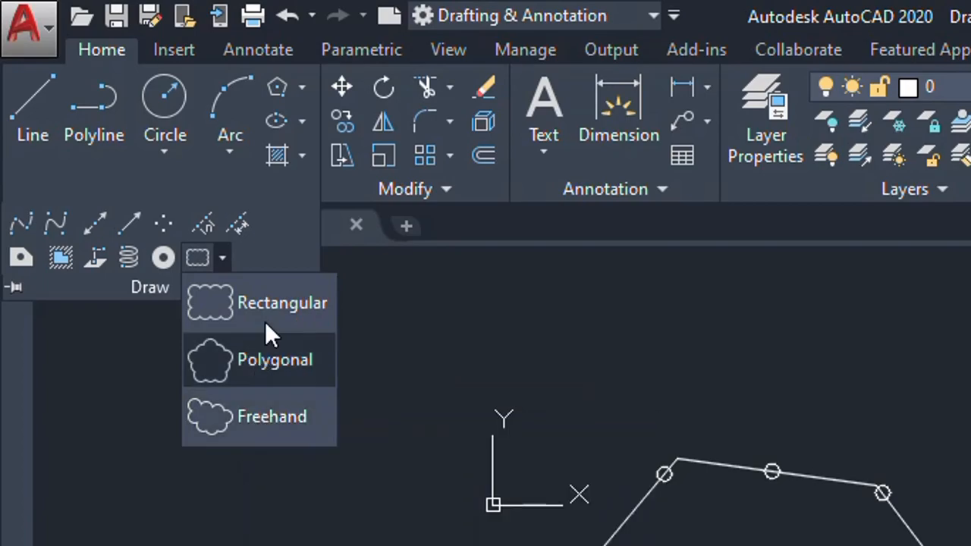
left_click(270, 301)
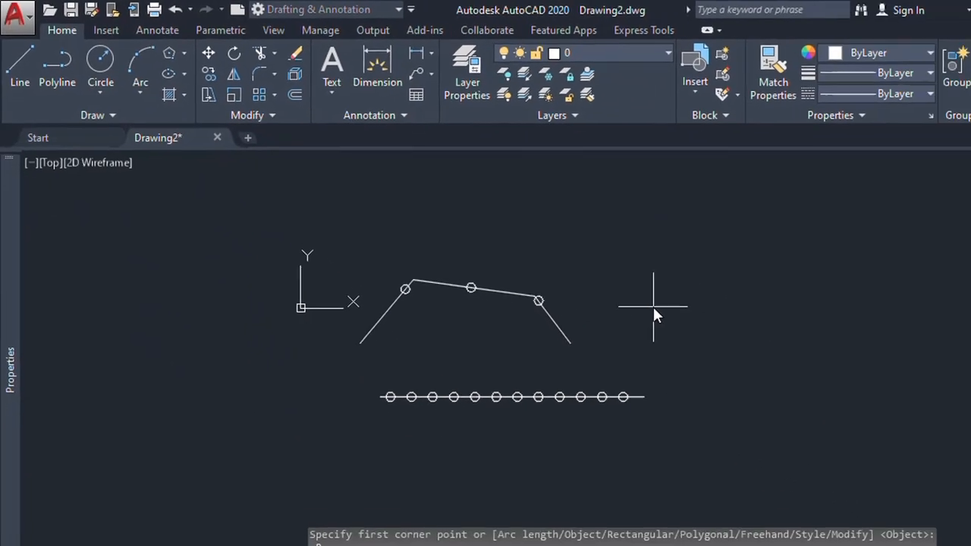
left_click(650, 249)
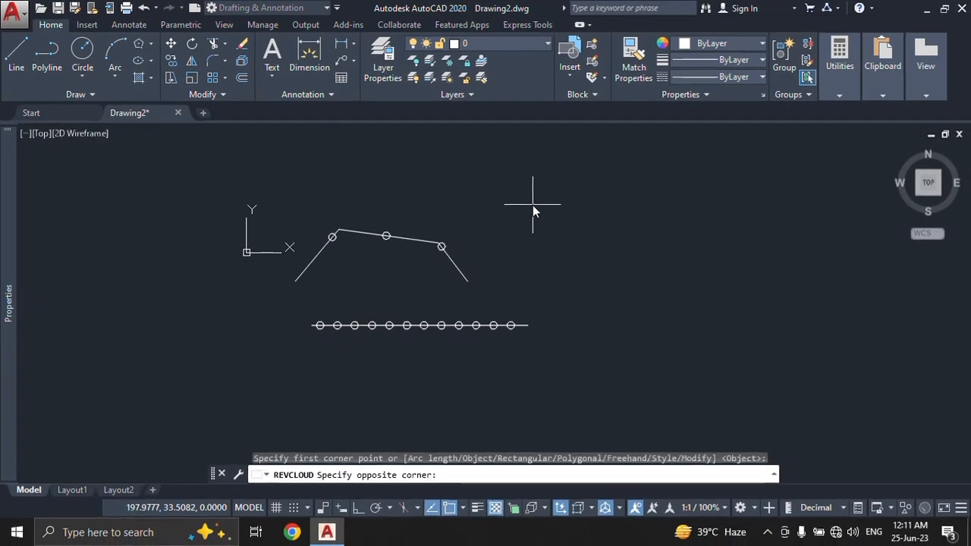
left_click(658, 276)
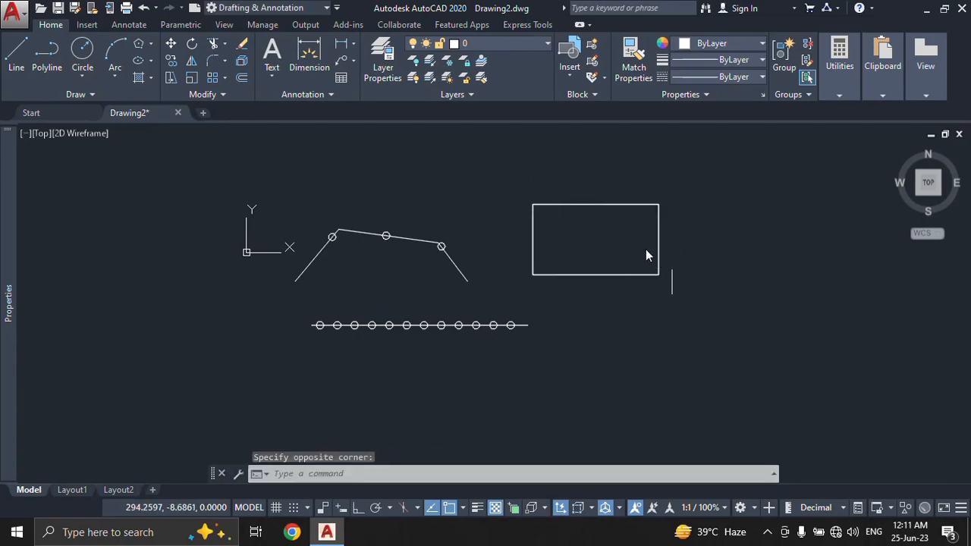
Step: Examine the small arcs along the vertical and horizontal edges of the rectangular revision cloud
scroll(645, 248, "up", 5)
middle_click_drag(645, 248, 645, 331)
scroll(637, 321, "up", 4)
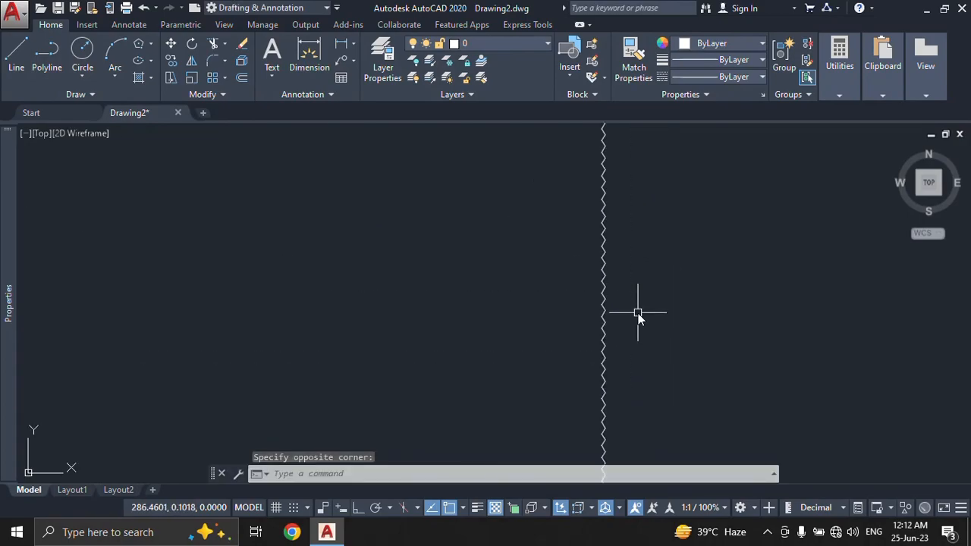
scroll(627, 314, "down", 6)
scroll(471, 182, "up", 2)
scroll(357, 201, "up", 4)
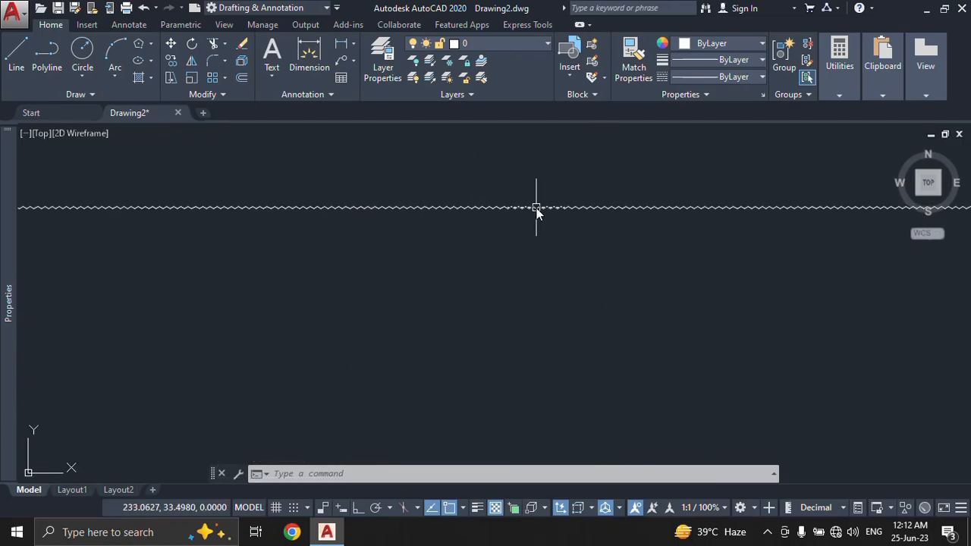
scroll(536, 208, "down", 6)
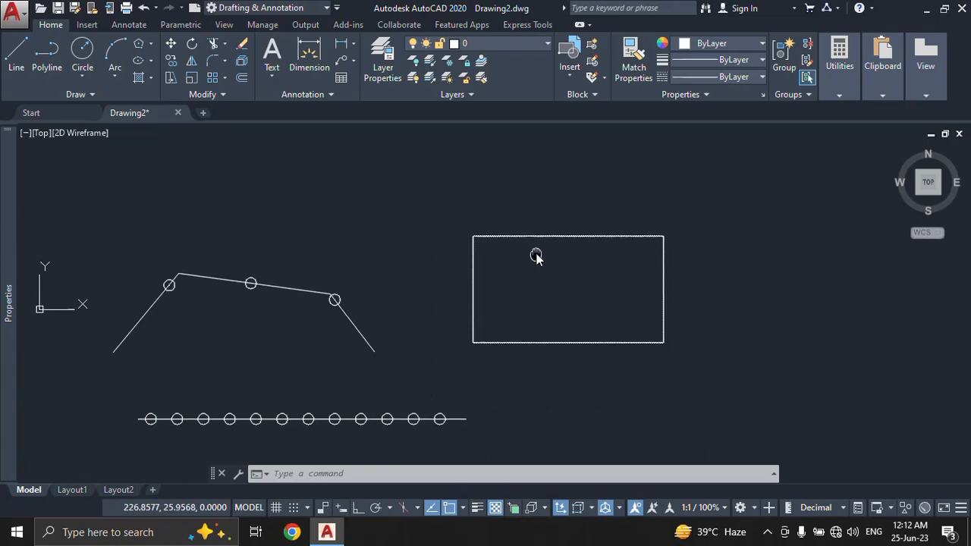
Step: Erase the rectangular revision cloud beside the polylines
left_click(564, 265)
left_click(516, 247)
left_click(525, 257)
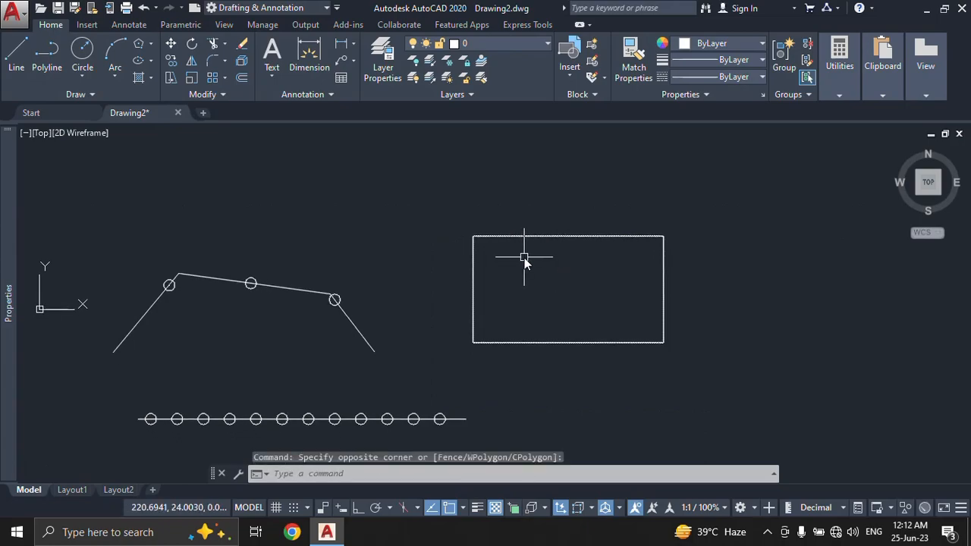
left_click(477, 225)
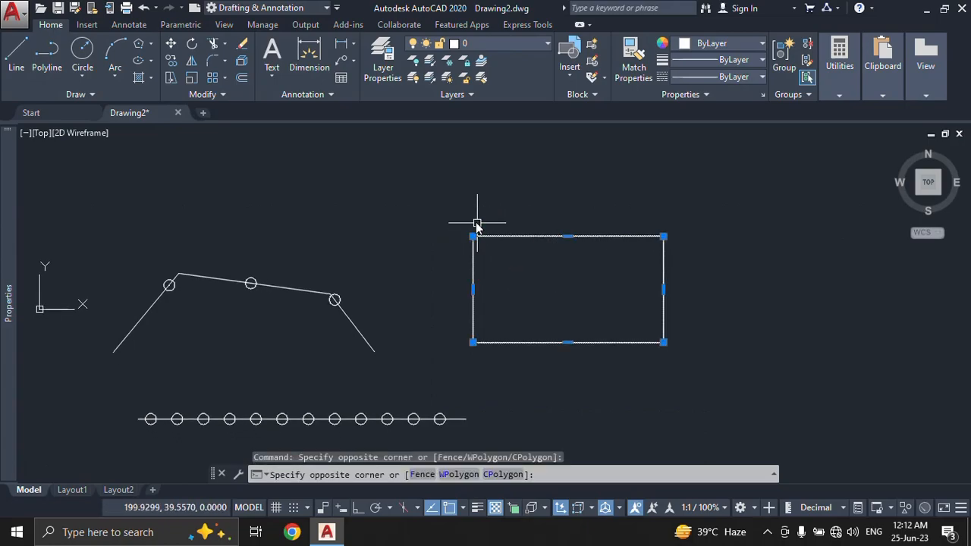
type("e")
key("Return")
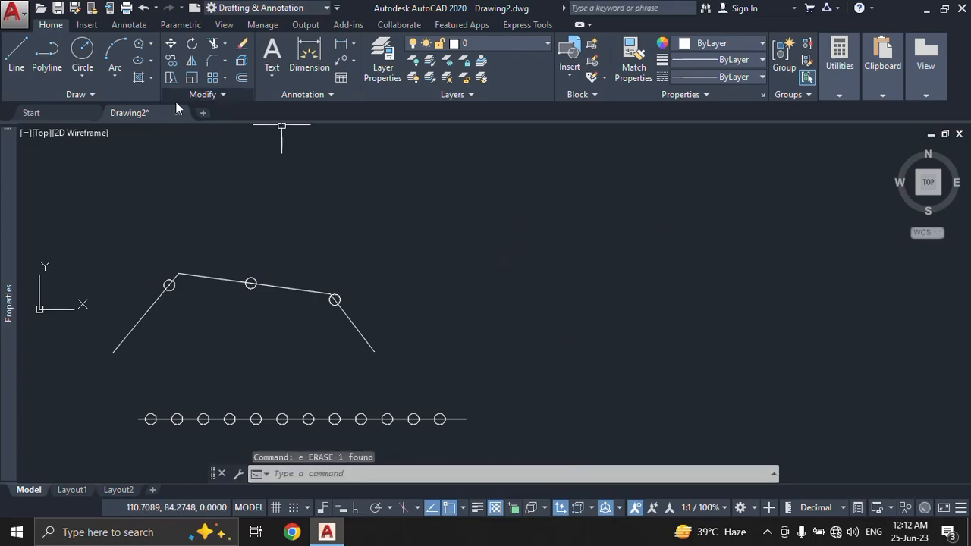
Step: Draw a large rectangular revision cloud to the right of the three-segment polyline with minimum and maximum arc lengths of 5
left_click(91, 94)
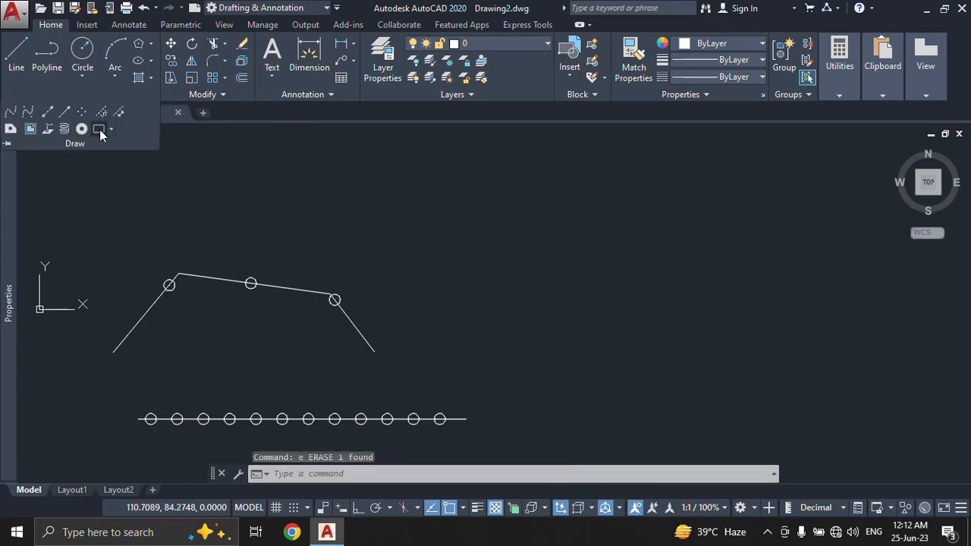
left_click(99, 129)
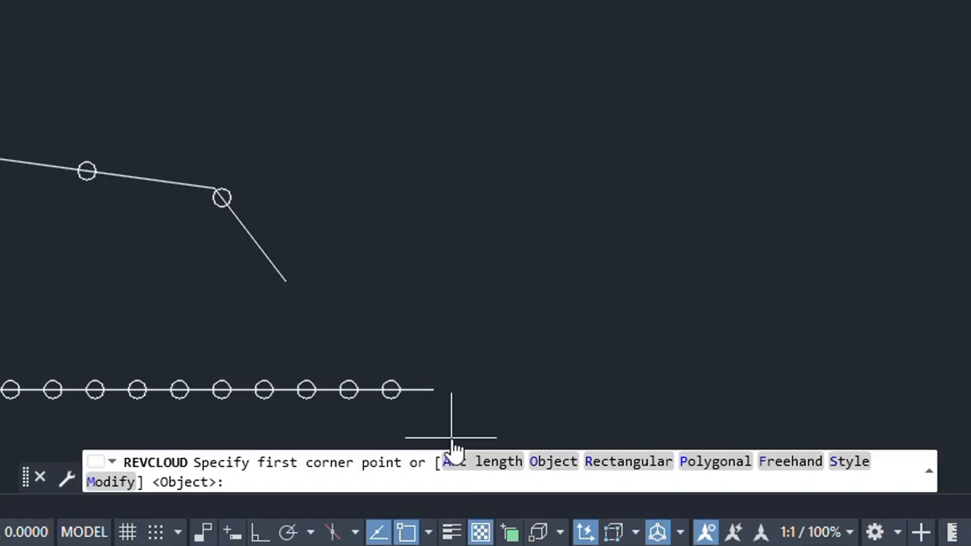
left_click(458, 464)
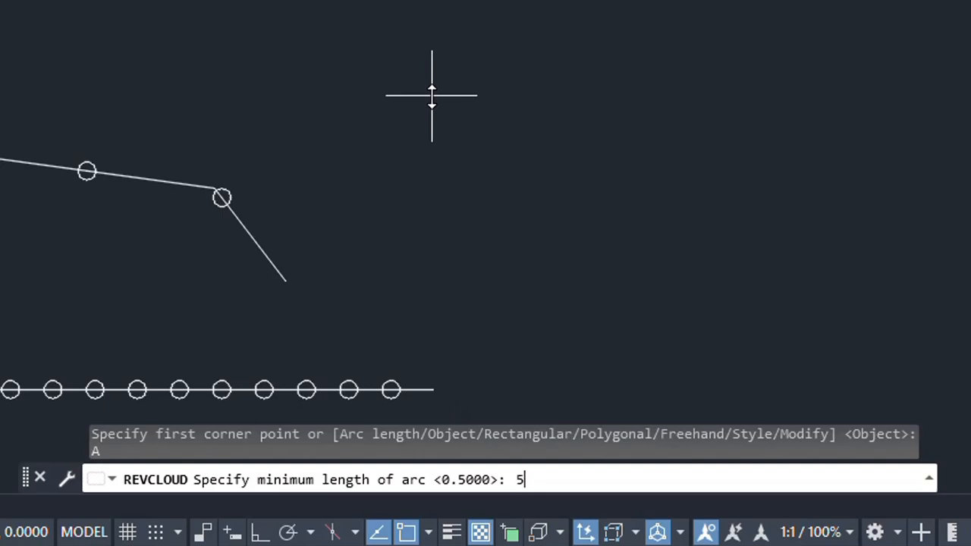
key("Return")
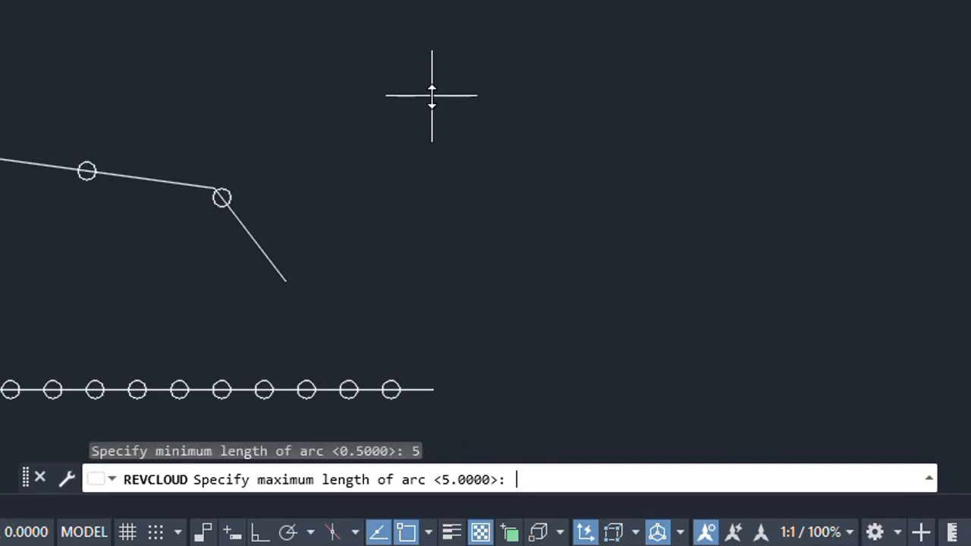
key("Return")
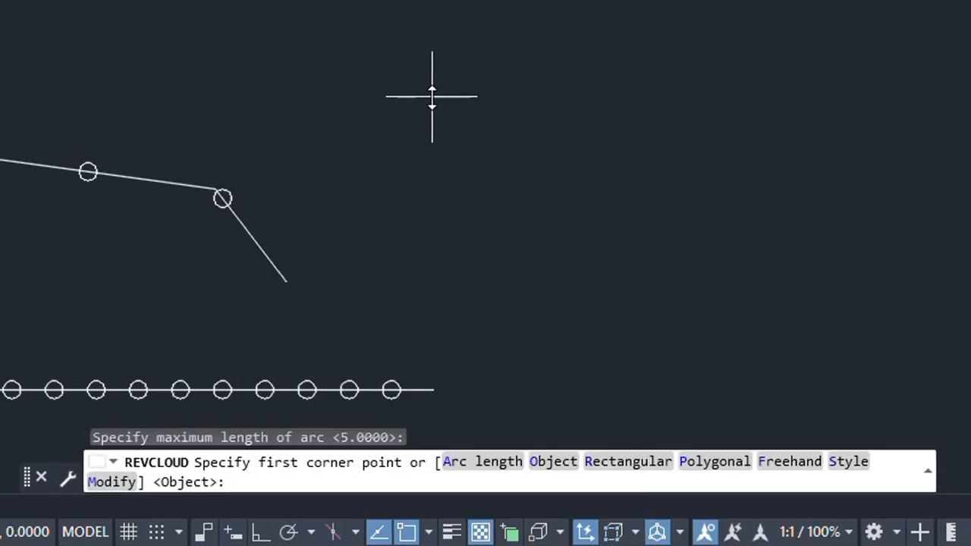
left_click(384, 121)
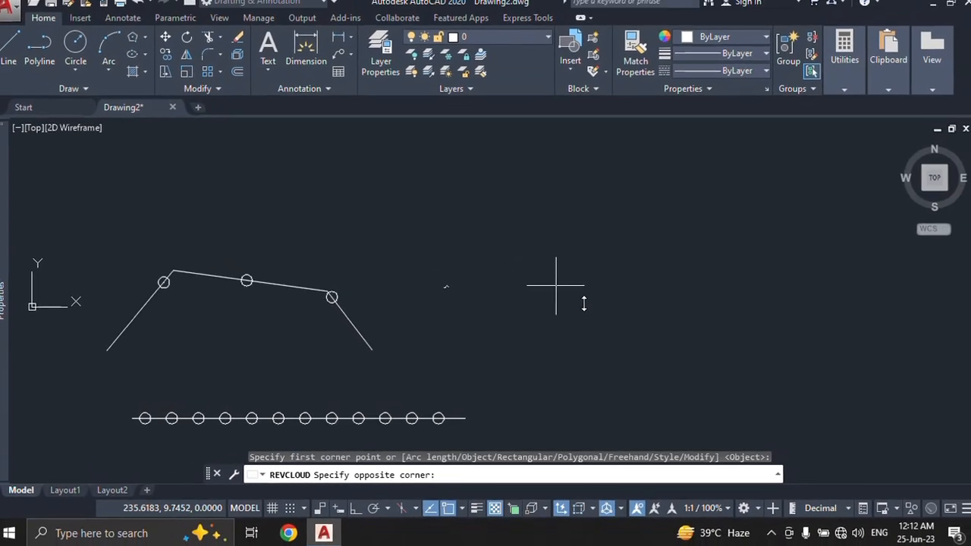
left_click(857, 372)
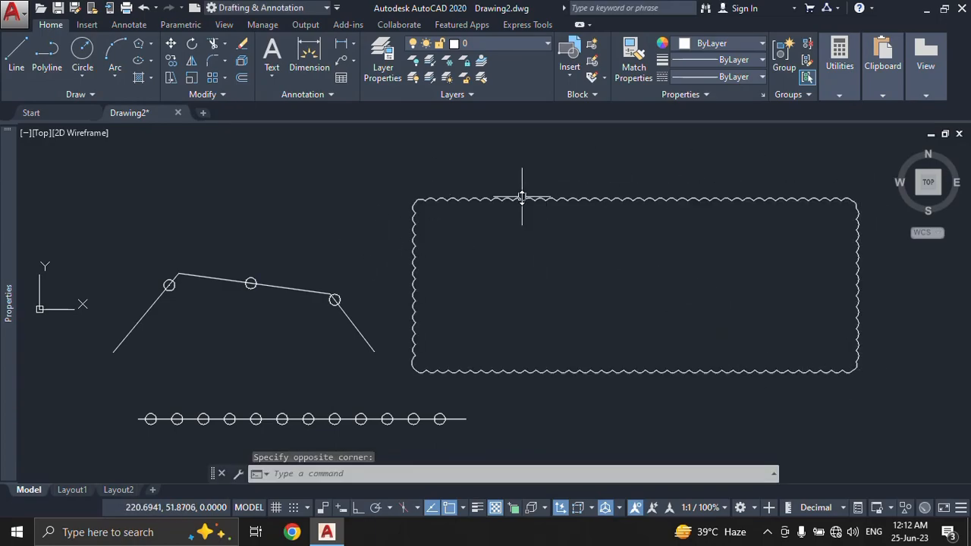
Step: Draw a smaller rectangular revision cloud inside the large one, keeping the same arc length of 5
key("Return")
left_click(483, 244)
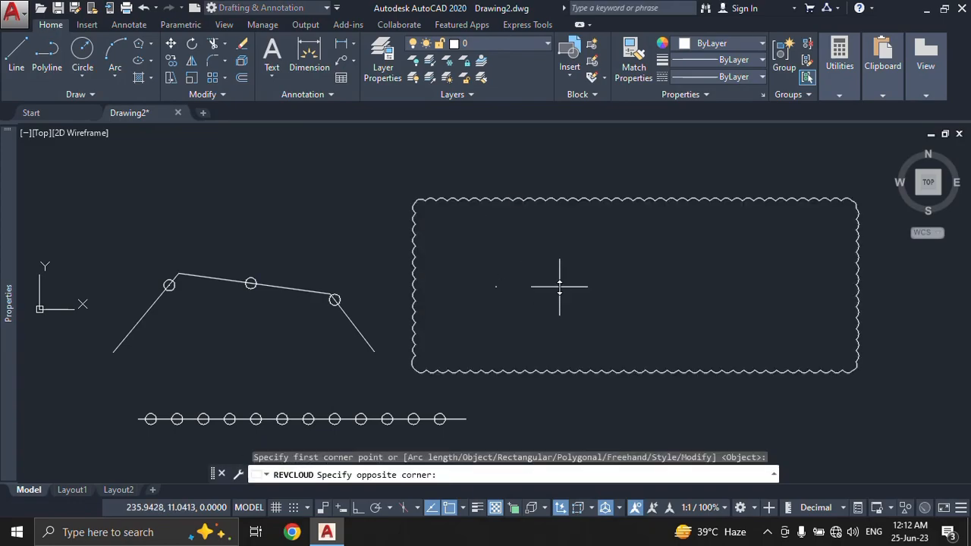
left_click(569, 293)
scroll(518, 253, "up", 8)
scroll(518, 253, "down", 2)
middle_click_drag(405, 228, 356, 210)
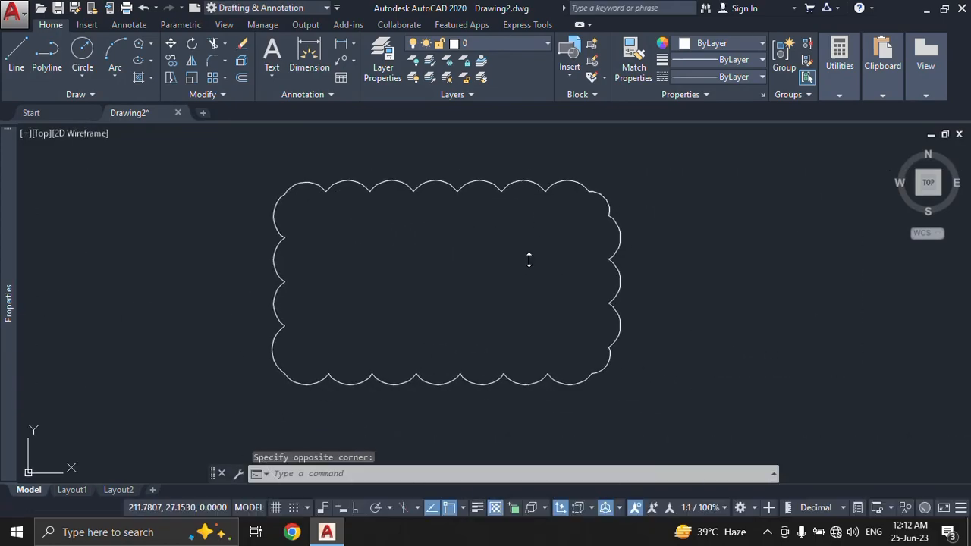
scroll(489, 279, "down", 4)
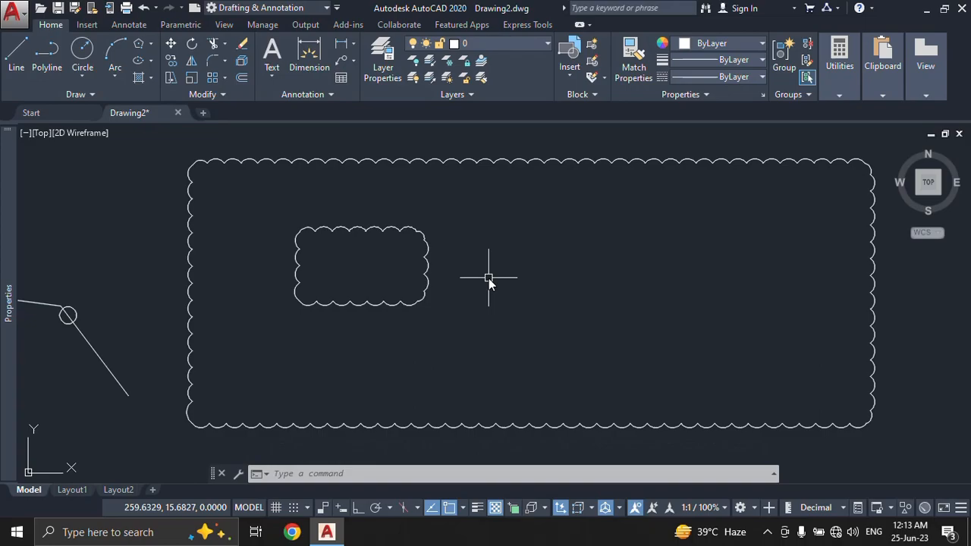
Step: Draw a rectangular revision cloud with minimum and maximum arc lengths of 8 inside the large cloud, enclosing the small one
type("revcloud")
key("Return")
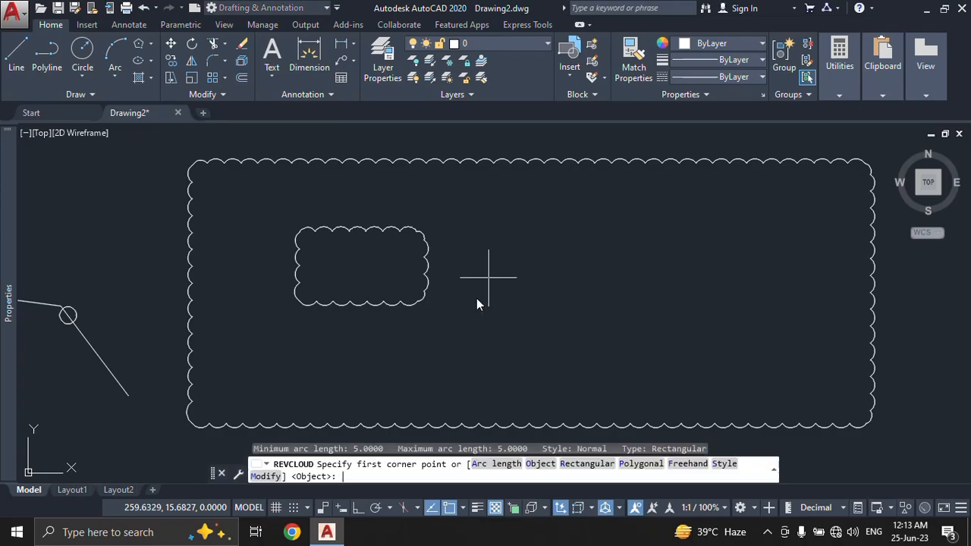
left_click(479, 466)
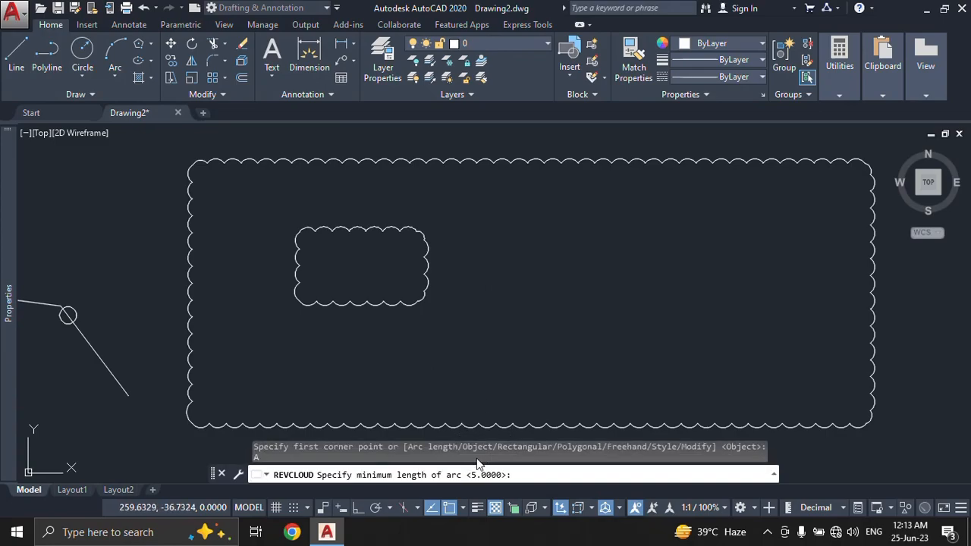
type("10")
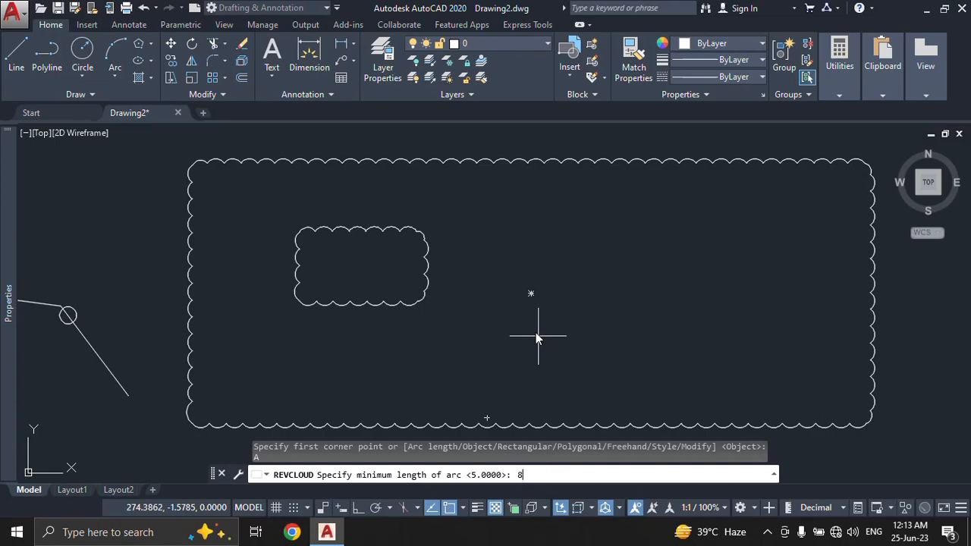
key("Return")
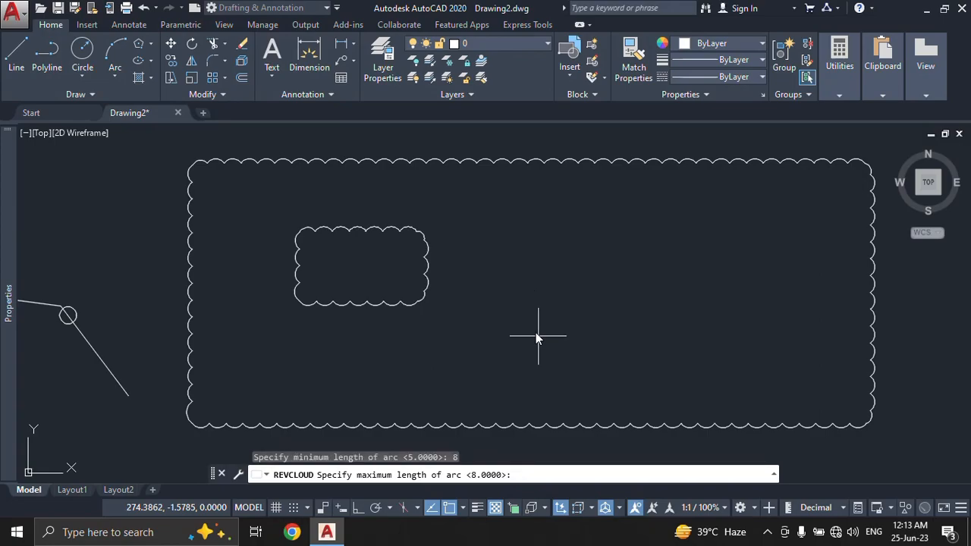
key("Return")
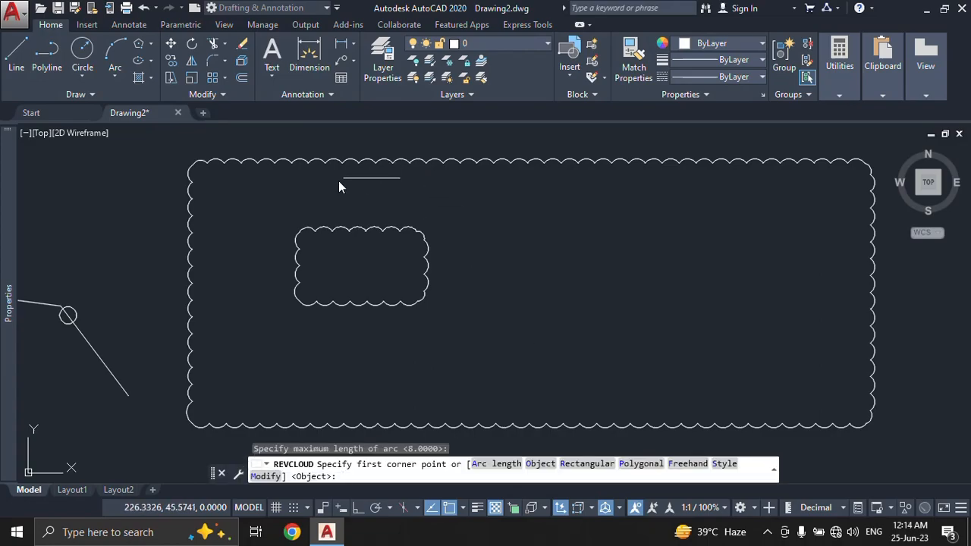
left_click(248, 203)
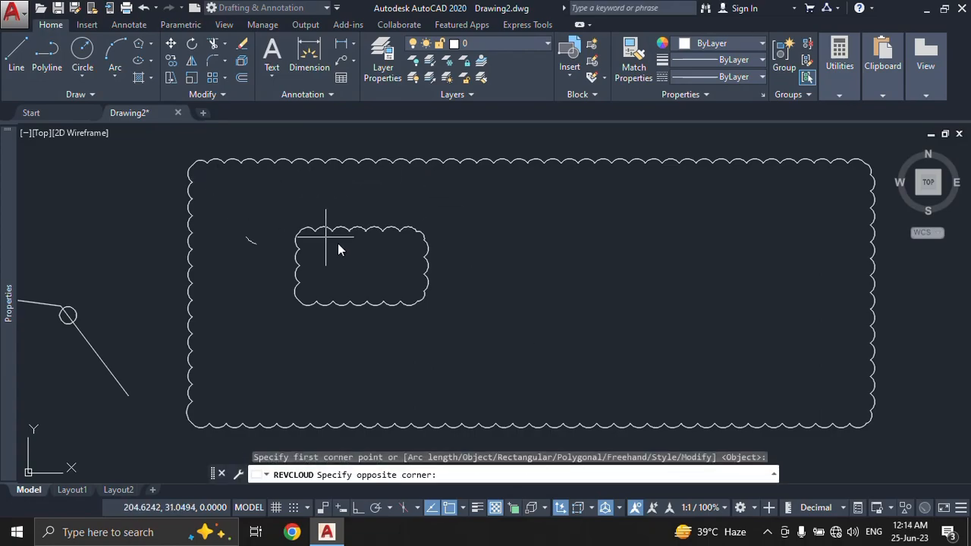
left_click(743, 375)
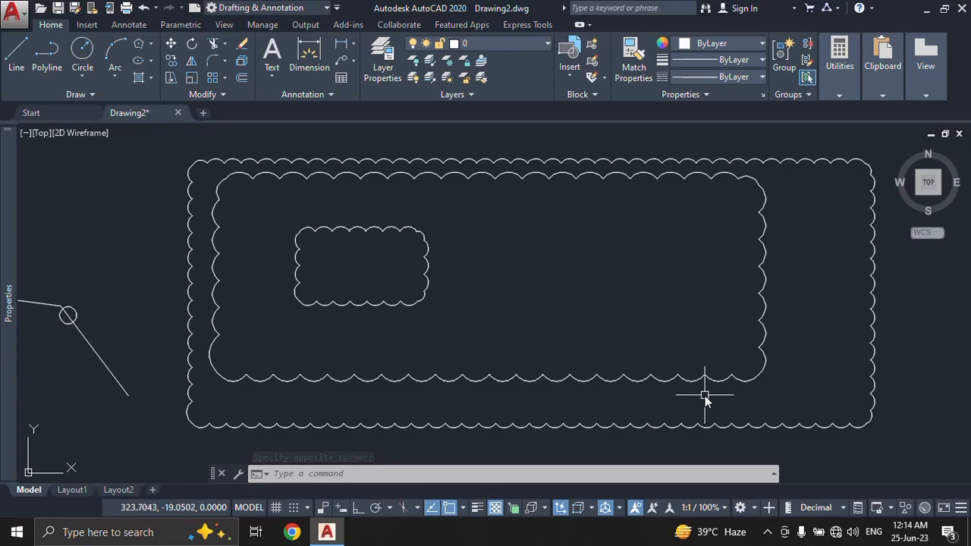
Step: Try to draw a large freehand revision cloud that overlaps the existing rectangular clouds
left_click(94, 94)
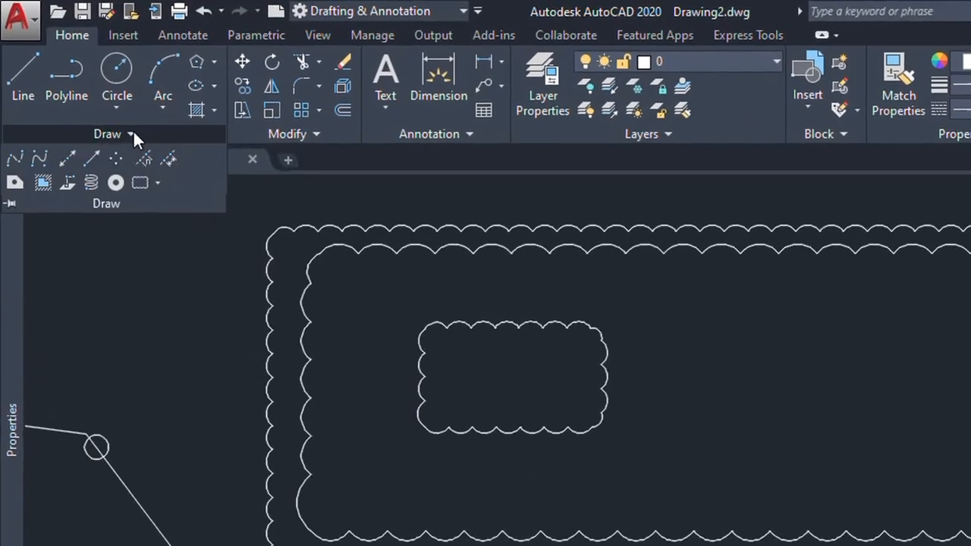
left_click(157, 183)
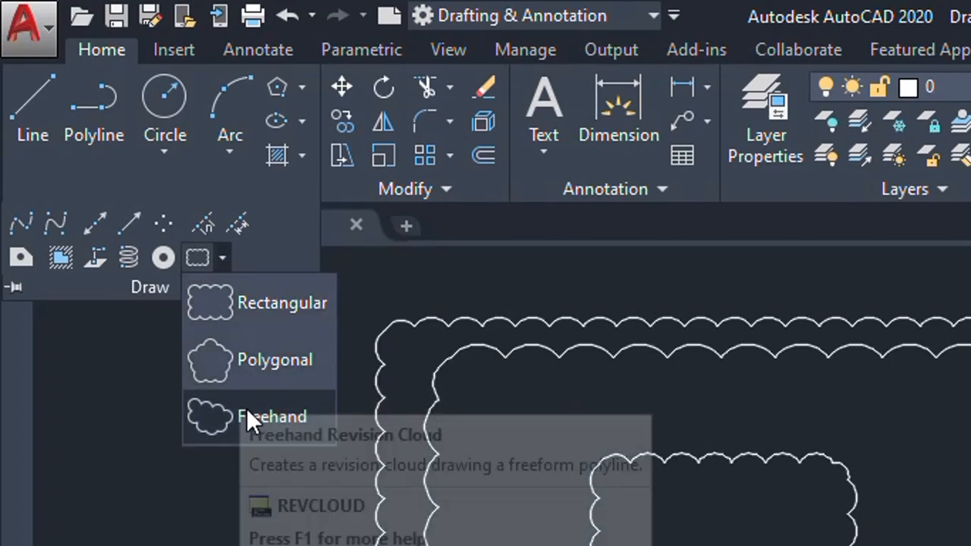
left_click(225, 416)
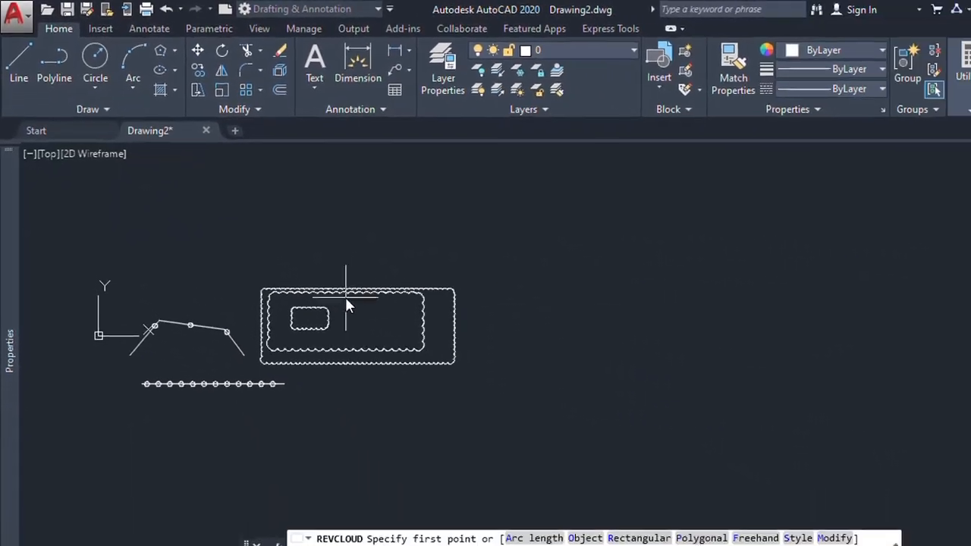
left_click(412, 229)
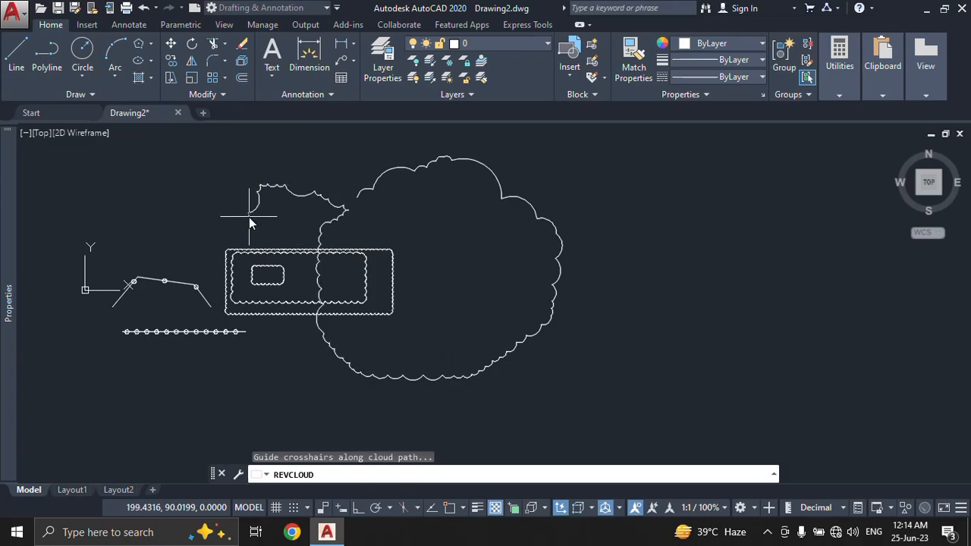
key("Escape")
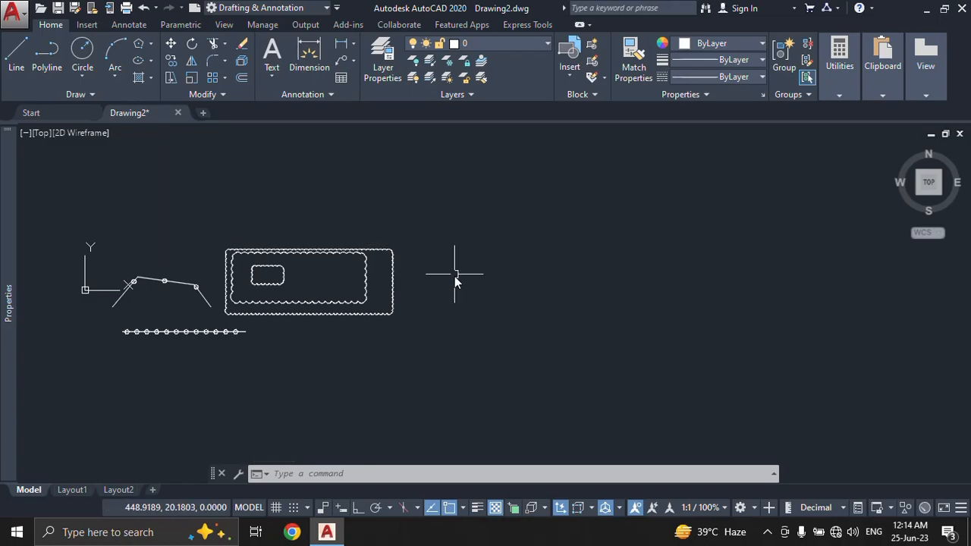
Step: Draw a circle in the empty space to the right of the rectangular revision clouds
scroll(459, 285, "up", 2)
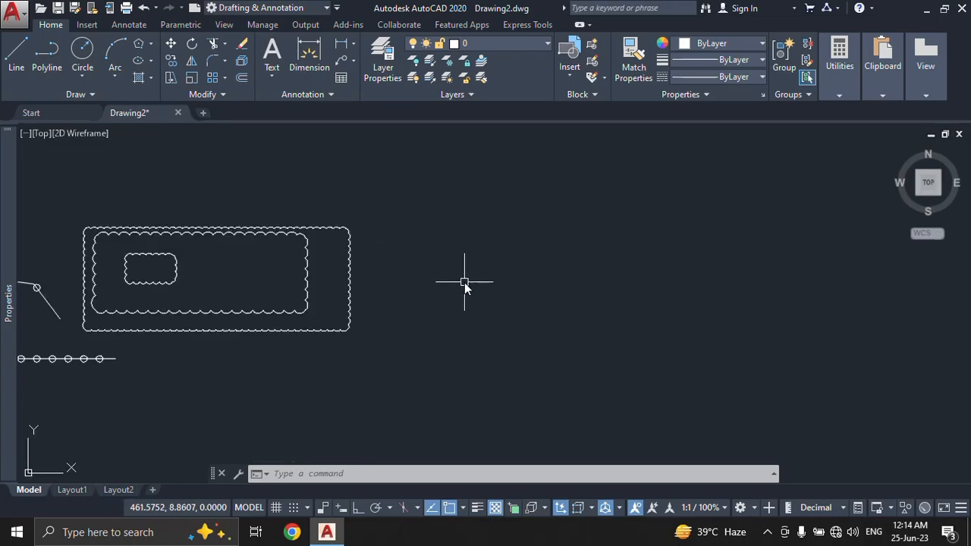
middle_click_drag(464, 283, 421, 269)
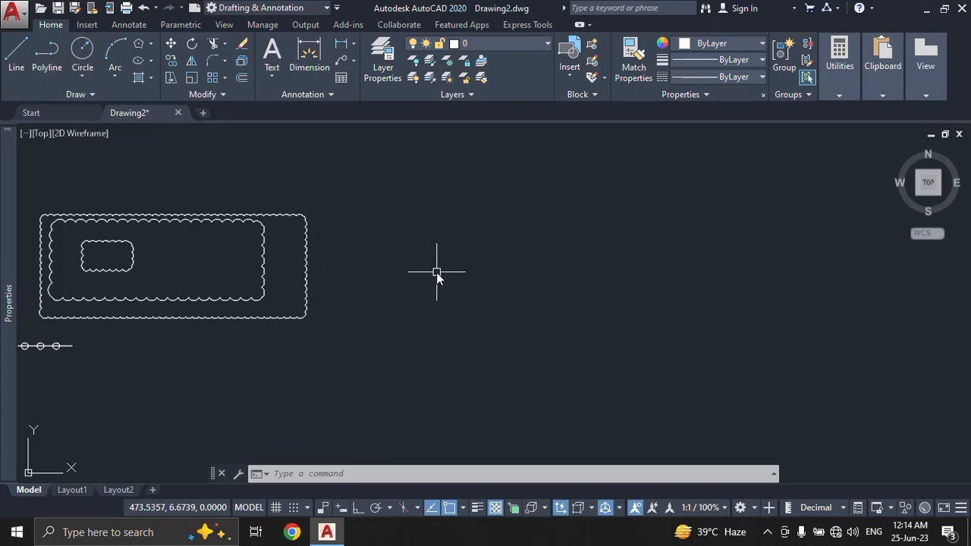
type("c")
key("Return")
left_click(457, 292)
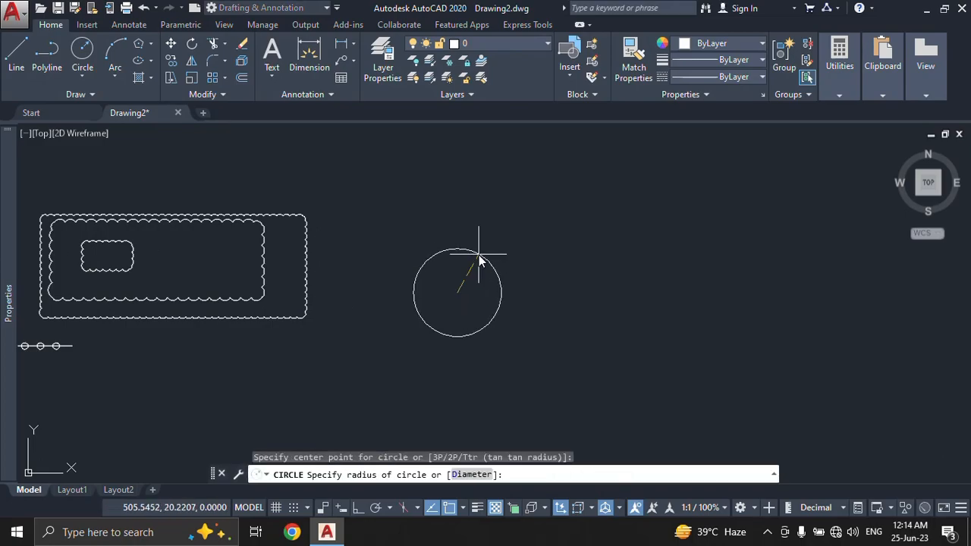
left_click(479, 261)
Step: Convert the circle into a revision cloud using the Object option of the Freehand Revision Cloud command
scroll(449, 310, "up", 4)
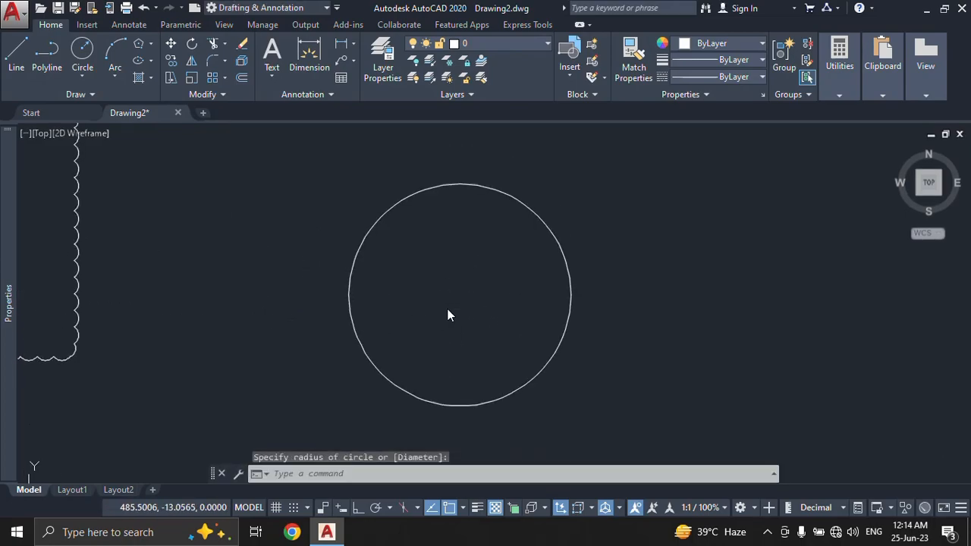
left_click(85, 95)
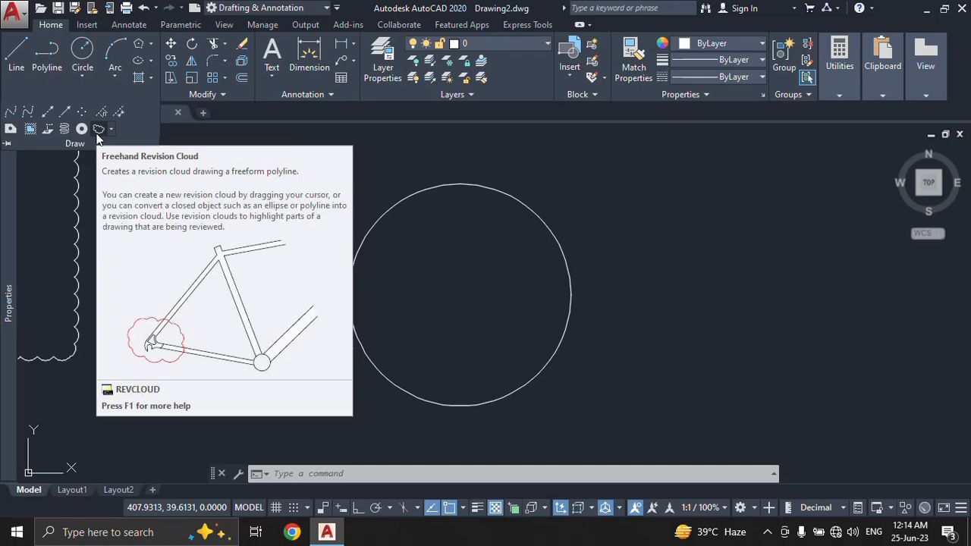
left_click(100, 130)
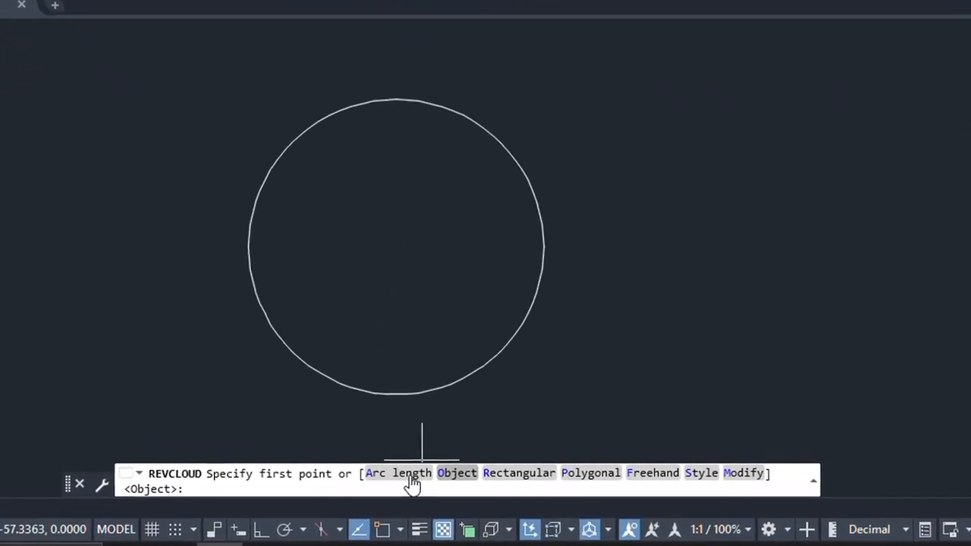
left_click(450, 486)
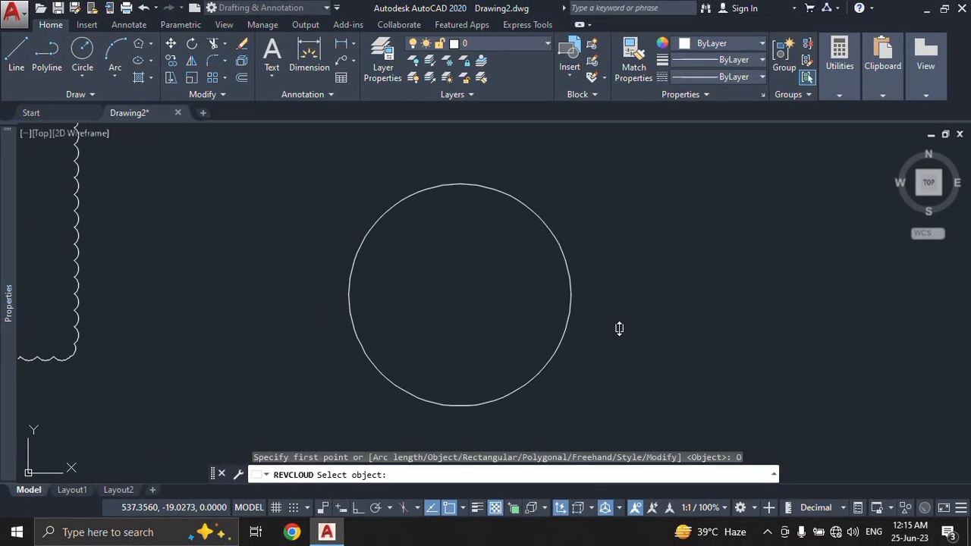
left_click(530, 383)
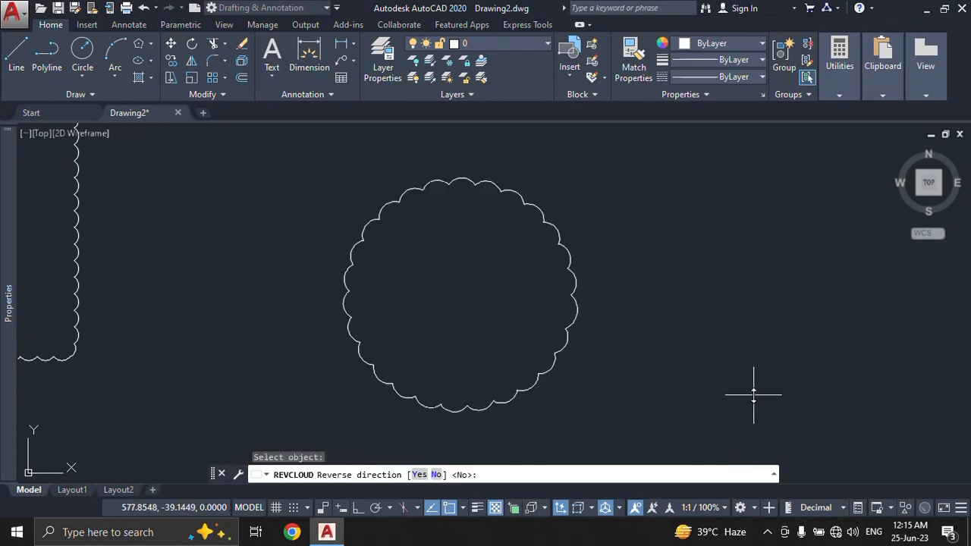